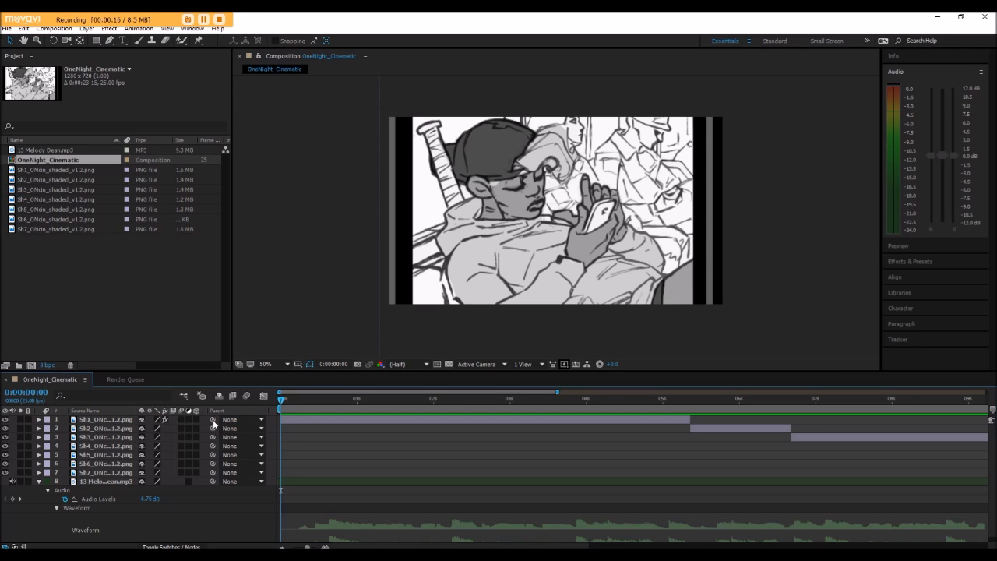
# Scrub through the storyboard shots in the OneNight_Cinematic composition and switch to the train scene in Maya
pyautogui.moveTo(274, 418); pyautogui.dragTo(827, 490)
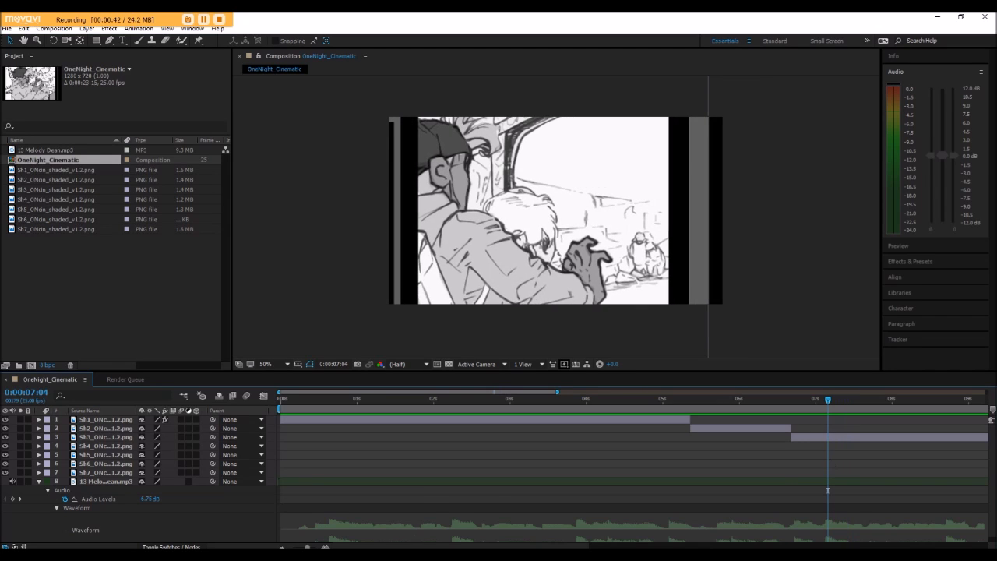
pyautogui.moveTo(830, 400); pyautogui.dragTo(513, 399)
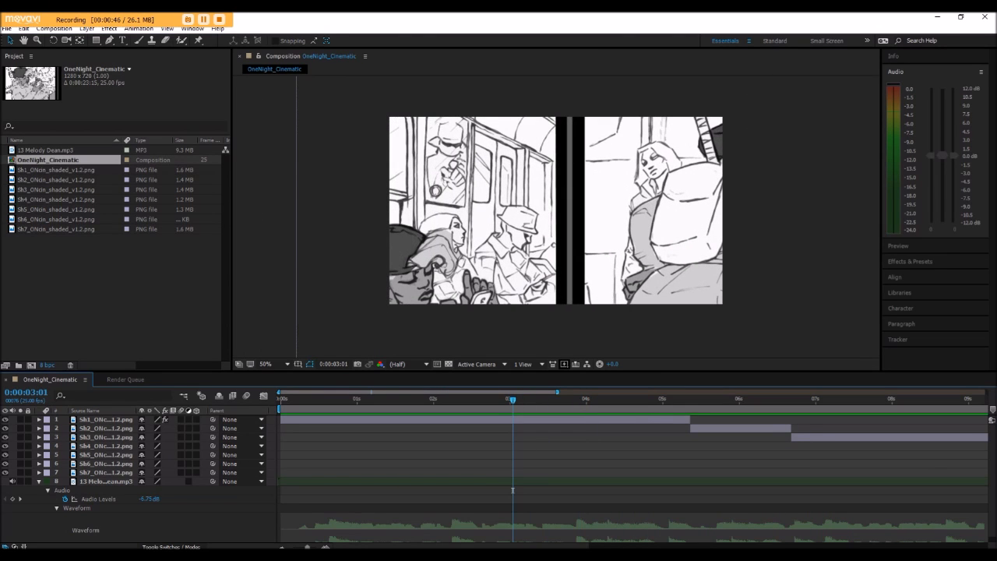
pyautogui.click(421, 554)
pyautogui.click(472, 502)
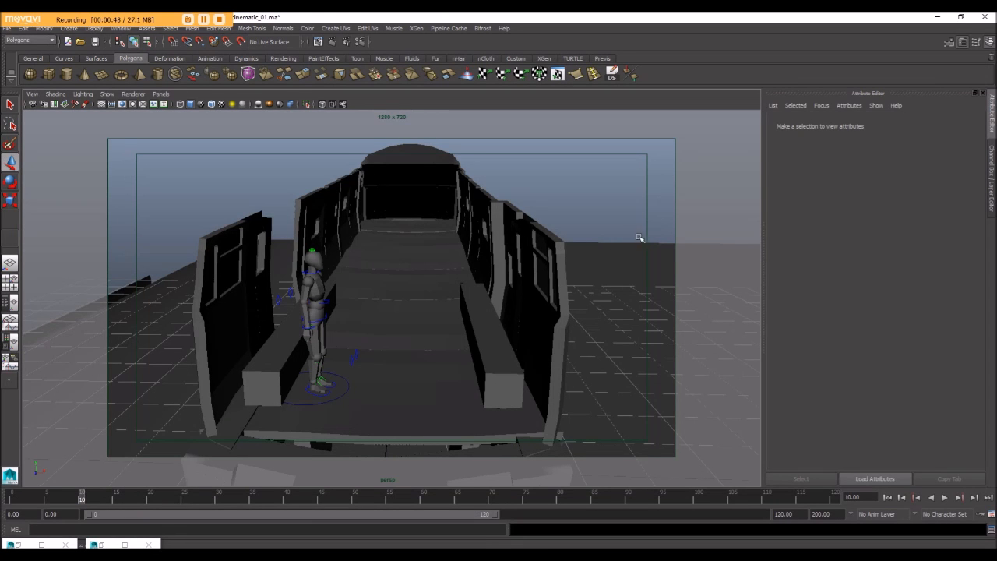
# Create a new perspective view of the train scene and clear the selection
pyautogui.scroll(-2, 543, 222)
pyautogui.keyDown('alt'); pyautogui.moveTo(540, 223); pyautogui.dragTo(453, 197); pyautogui.keyUp('alt')
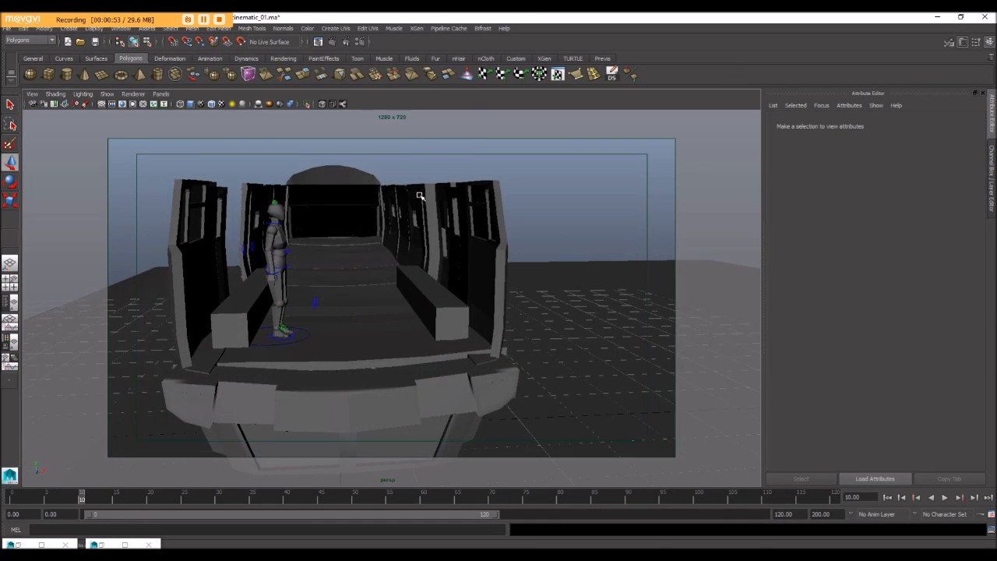
pyautogui.click(161, 94)
pyautogui.moveTo(186, 106)
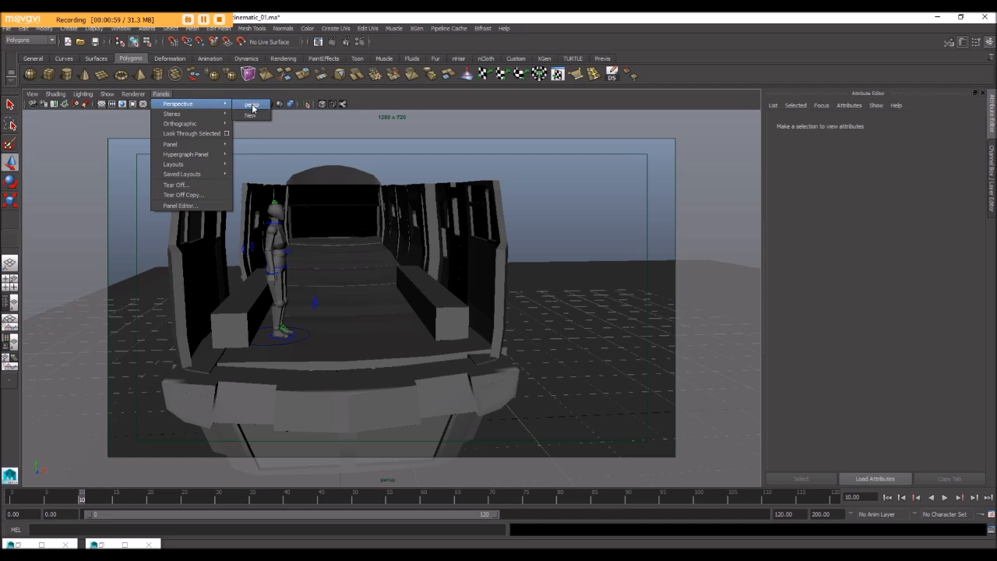
pyautogui.click(250, 116)
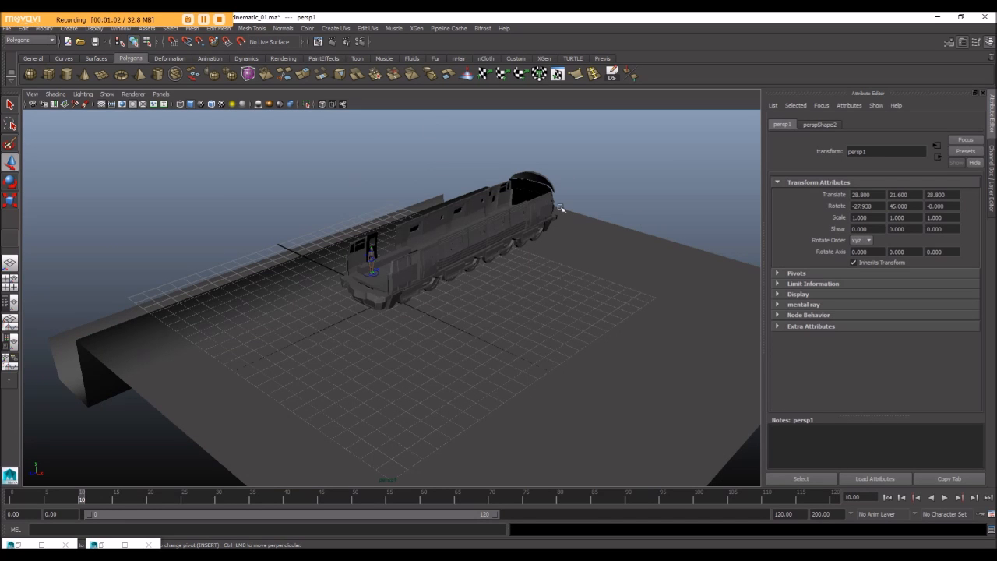
pyautogui.click(299, 330)
pyautogui.moveTo(318, 327)
pyautogui.keyDown('alt'); pyautogui.mouseDown()
pyautogui.moveTo(363, 338)
pyautogui.moveTo(301, 331)
pyautogui.mouseUp(); pyautogui.keyUp('alt')
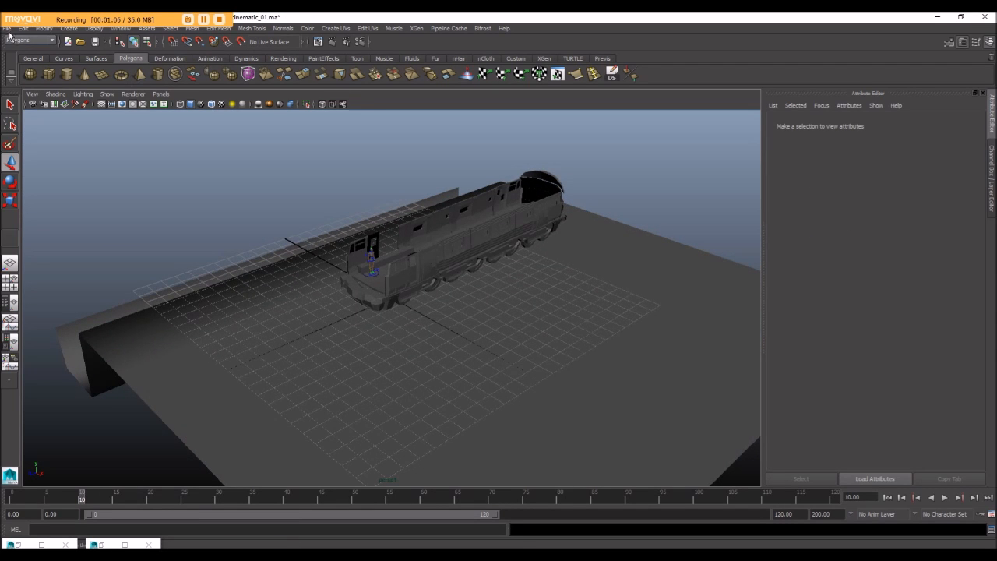
# Create a basic camera and move it along Z to about 4.865, in front of the train
pyautogui.click(68, 29)
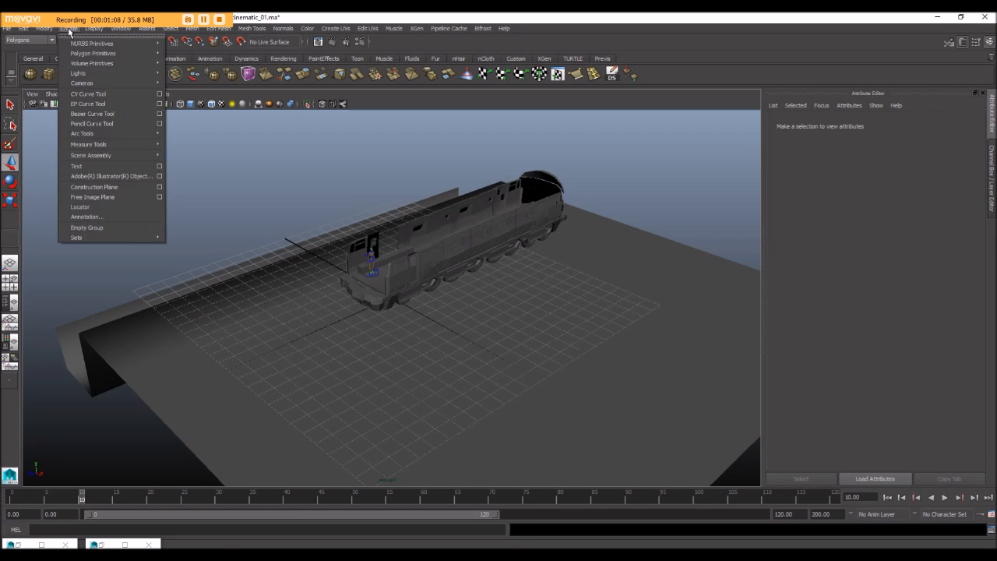
pyautogui.moveTo(86, 83)
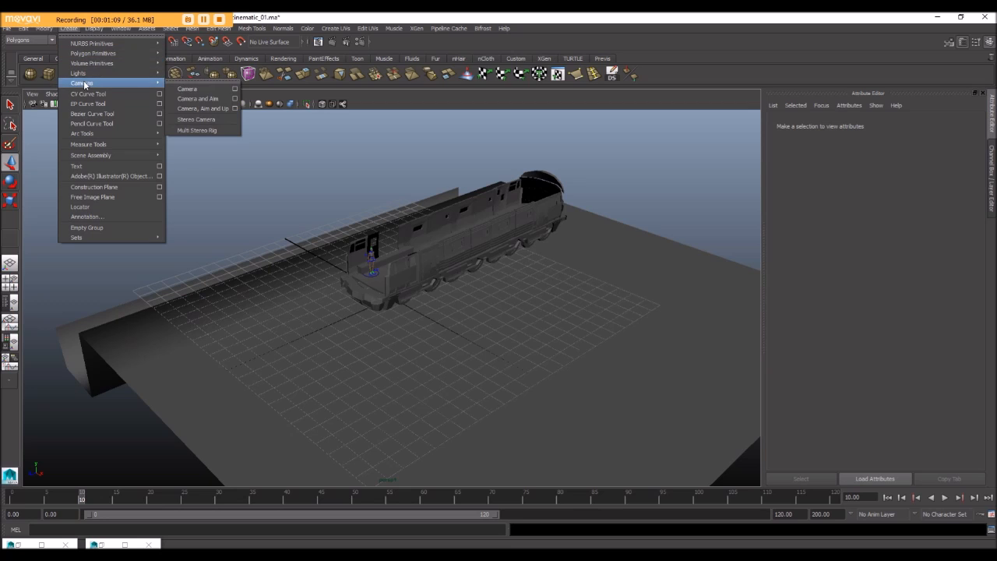
pyautogui.click(198, 90)
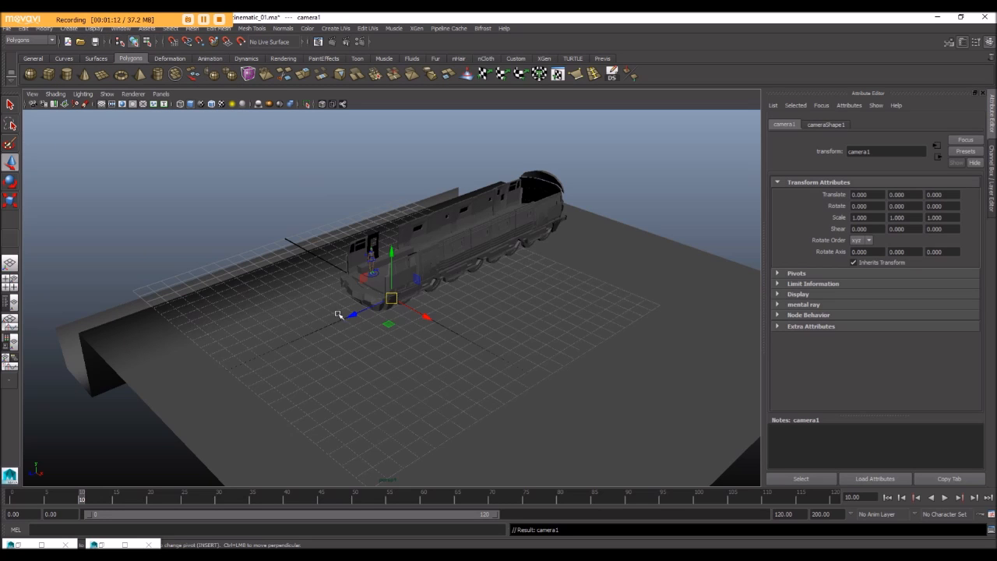
pyautogui.moveTo(357, 320); pyautogui.dragTo(287, 331)
pyautogui.scroll(5, 264, 337)
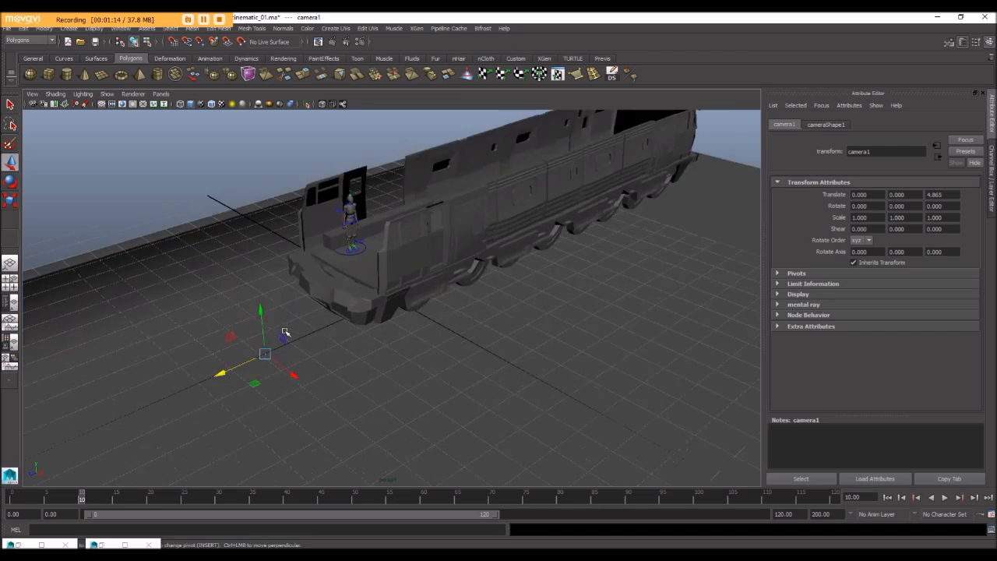
# Scale the new camera uniformly to about 11.789
pyautogui.keyDown('alt'); pyautogui.moveTo(232, 344); pyautogui.dragTo(444, 276, button='middle'); pyautogui.keyUp('alt')
pyautogui.scroll(5, 430, 277)
pyautogui.keyDown('alt'); pyautogui.moveTo(421, 278); pyautogui.dragTo(412, 279); pyautogui.keyUp('alt')
pyautogui.scroll(-8, 418, 278)
pyautogui.scroll(4, 413, 280)
pyautogui.press('r')
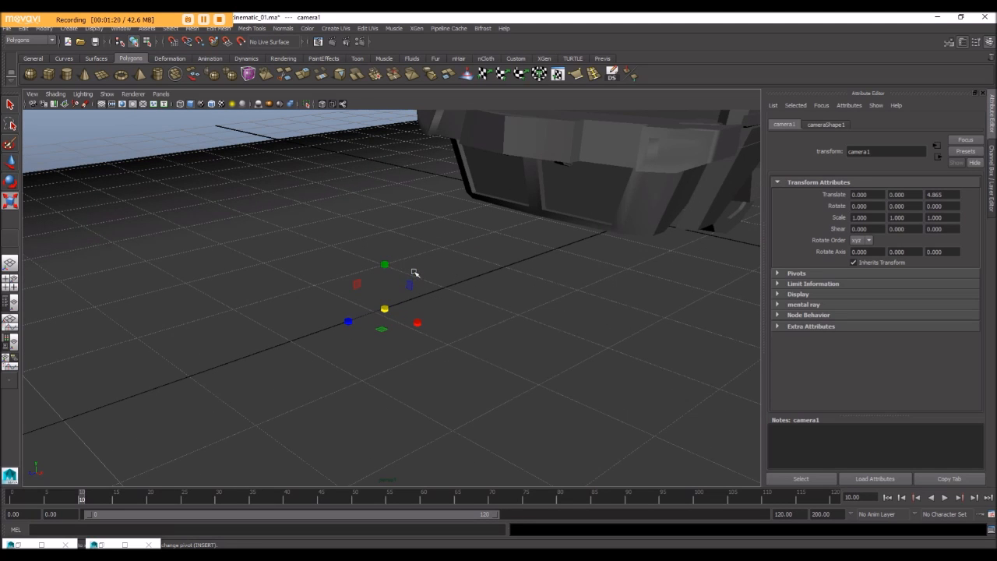
pyautogui.moveTo(385, 308); pyautogui.dragTo(423, 287)
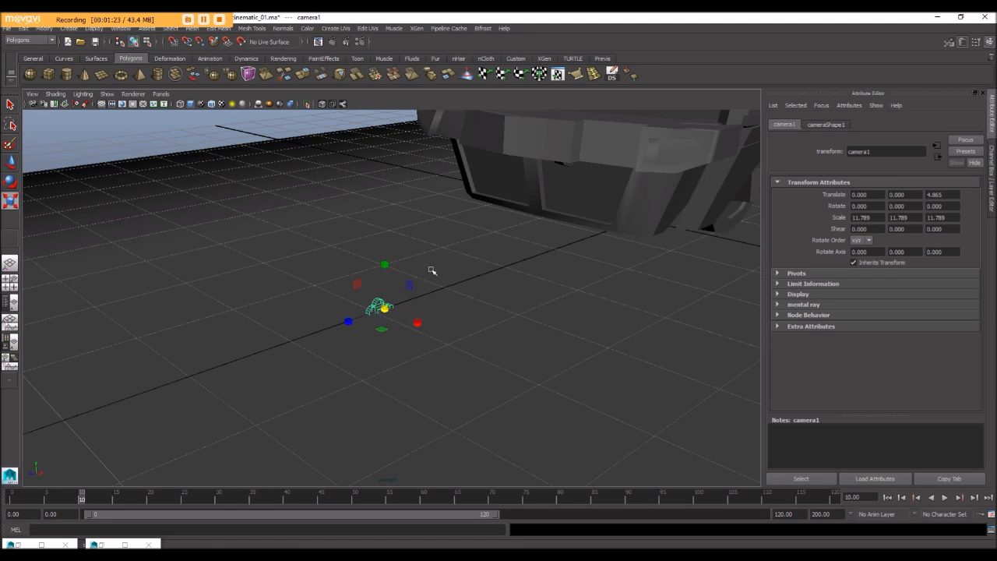
# Raise the camera above the ground to a Y position of about 0.703
pyautogui.press('w')
pyautogui.moveTo(383, 259); pyautogui.dragTo(352, 261)
pyautogui.keyDown('alt'); pyautogui.moveTo(457, 371); pyautogui.dragTo(398, 358); pyautogui.keyUp('alt')
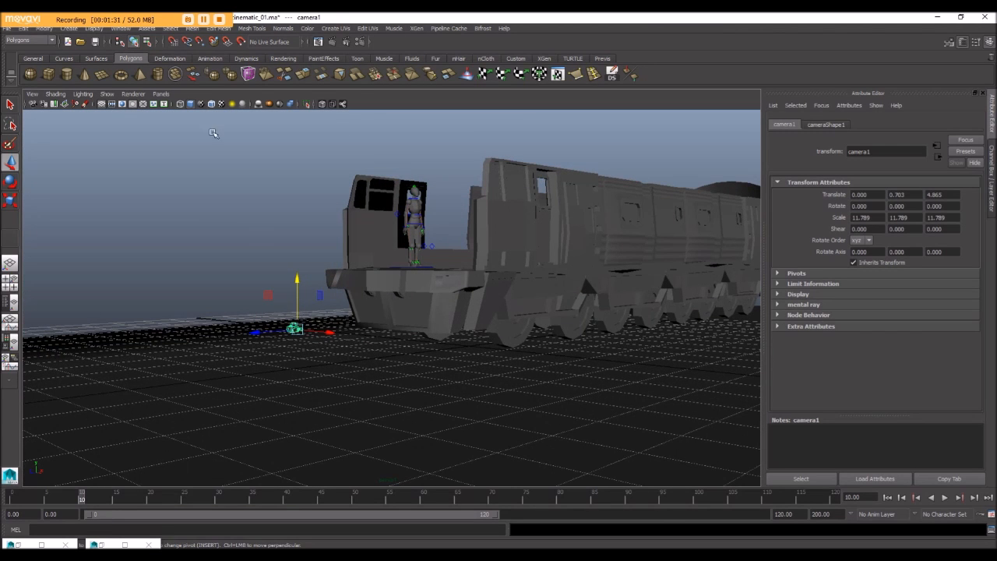
# Look through the selected camera and position it at about -0.641, 2.8, 7.266 to frame the standing figure inside the carriage
pyautogui.click(161, 94)
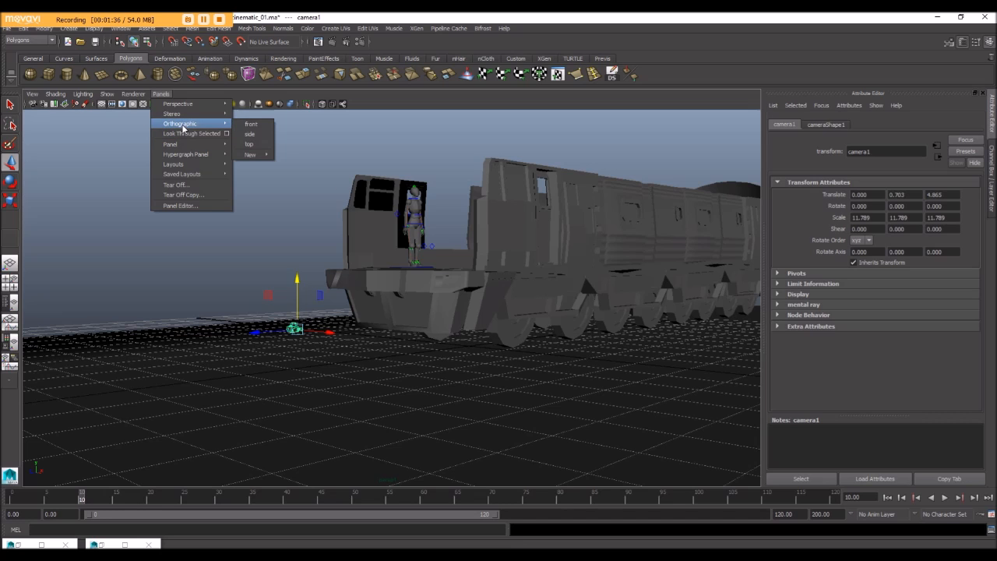
pyautogui.click(172, 134)
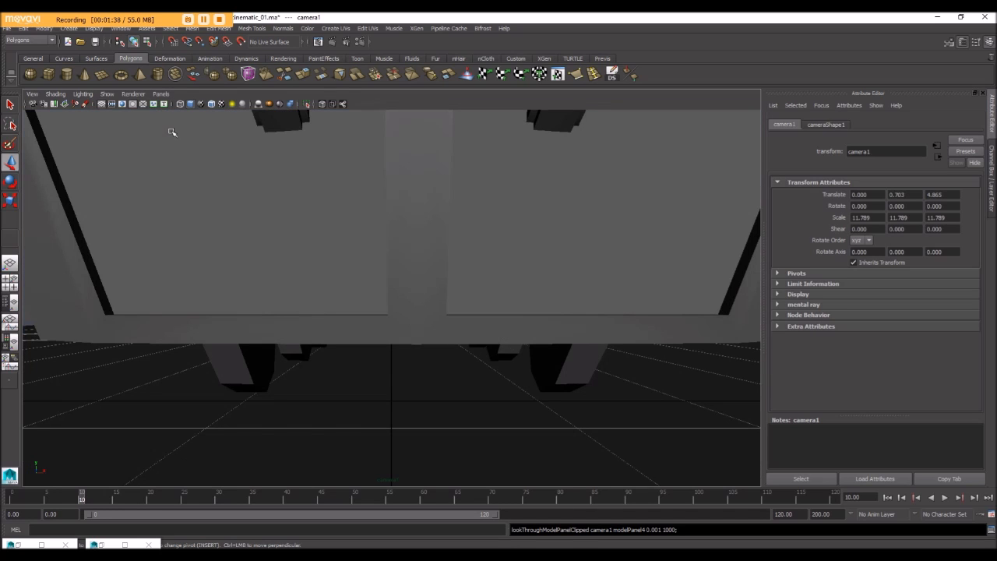
pyautogui.scroll(-5, 436, 185)
pyautogui.press('super')
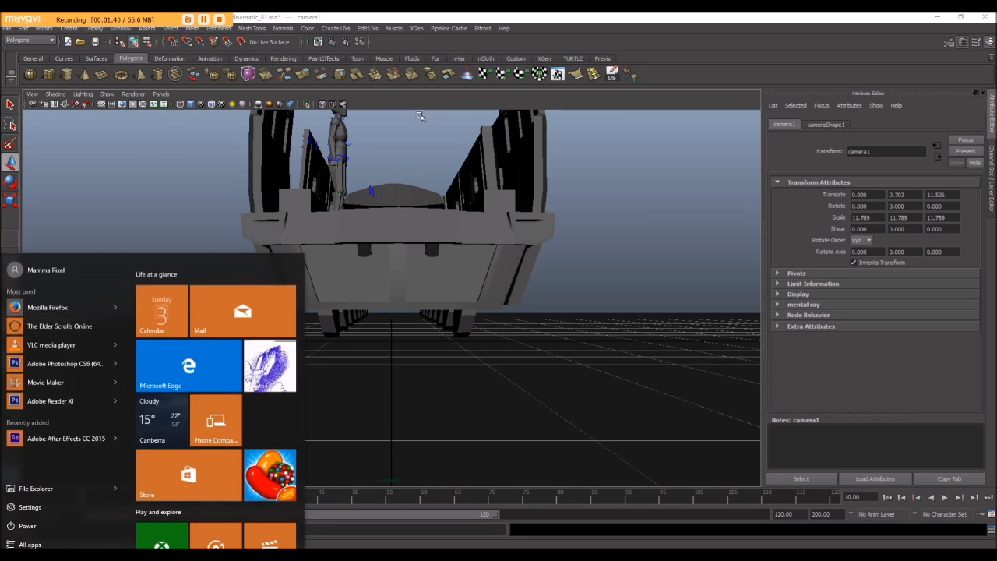
pyautogui.click(424, 90)
pyautogui.keyDown('alt'); pyautogui.moveTo(403, 122); pyautogui.dragTo(411, 160); pyautogui.keyUp('alt')
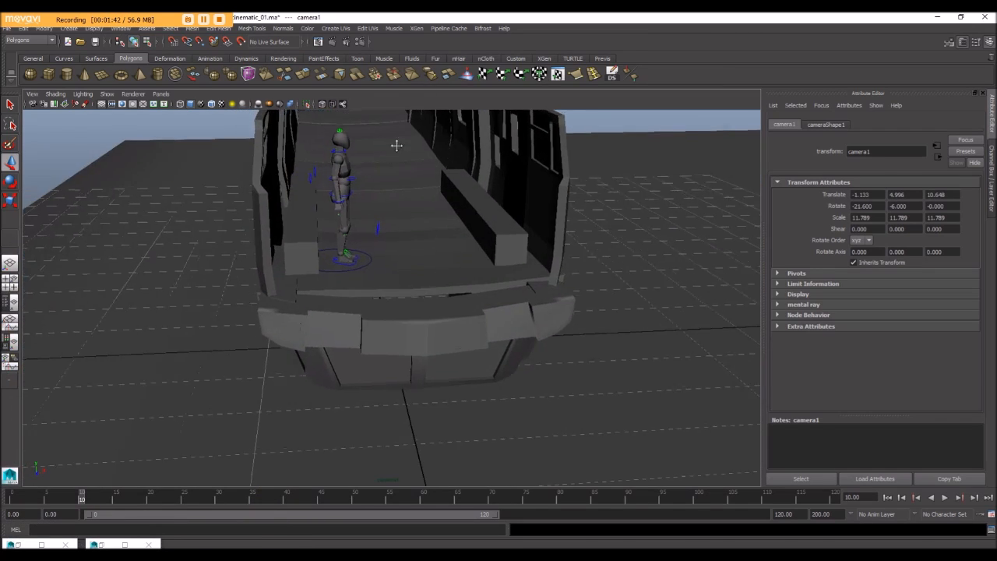
pyautogui.keyDown('alt'); pyautogui.moveTo(397, 145); pyautogui.dragTo(415, 273, button='middle'); pyautogui.keyUp('alt')
pyautogui.keyDown('alt'); pyautogui.moveTo(415, 274); pyautogui.dragTo(411, 251); pyautogui.keyUp('alt')
pyautogui.keyDown('alt'); pyautogui.moveTo(411, 255); pyautogui.dragTo(406, 221, button='middle'); pyautogui.keyUp('alt')
pyautogui.scroll(5, 413, 239)
pyautogui.scroll(-1, 405, 221)
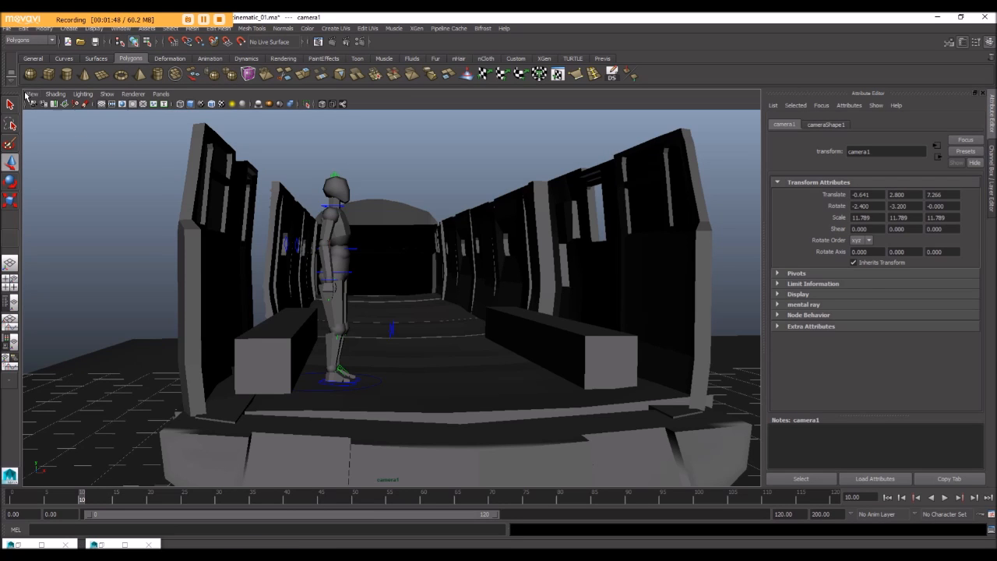
pyautogui.click(30, 95)
pyautogui.moveTo(78, 222)
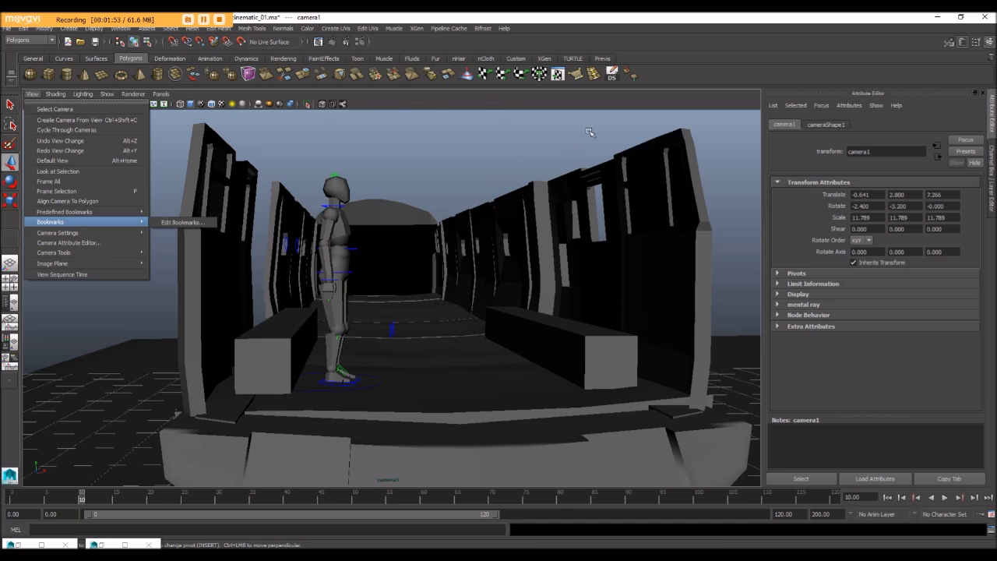
pyautogui.click(514, 107)
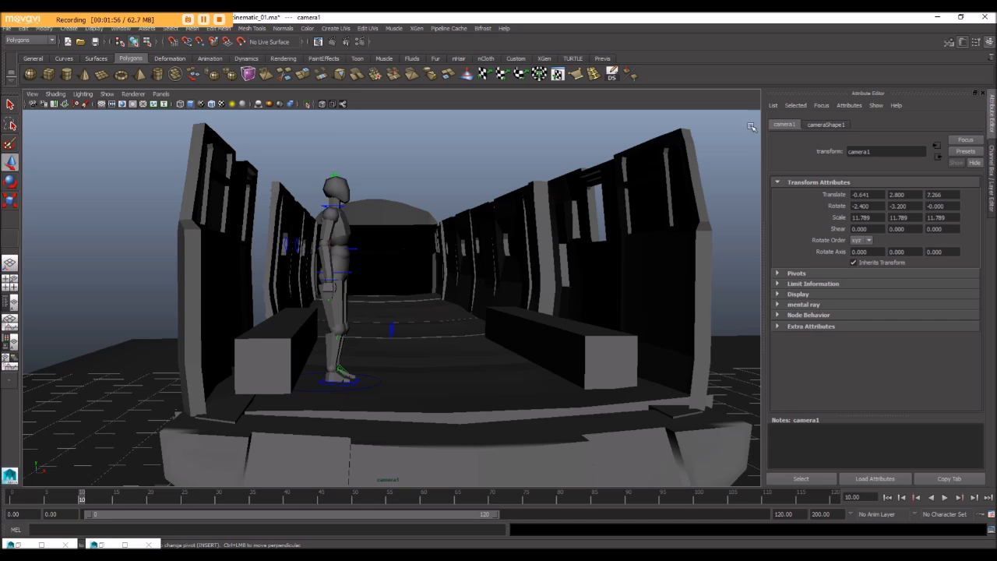
# Bring up the Outliner, move it clear of the camera's attributes and collapse the train_Train group
pyautogui.click(120, 30)
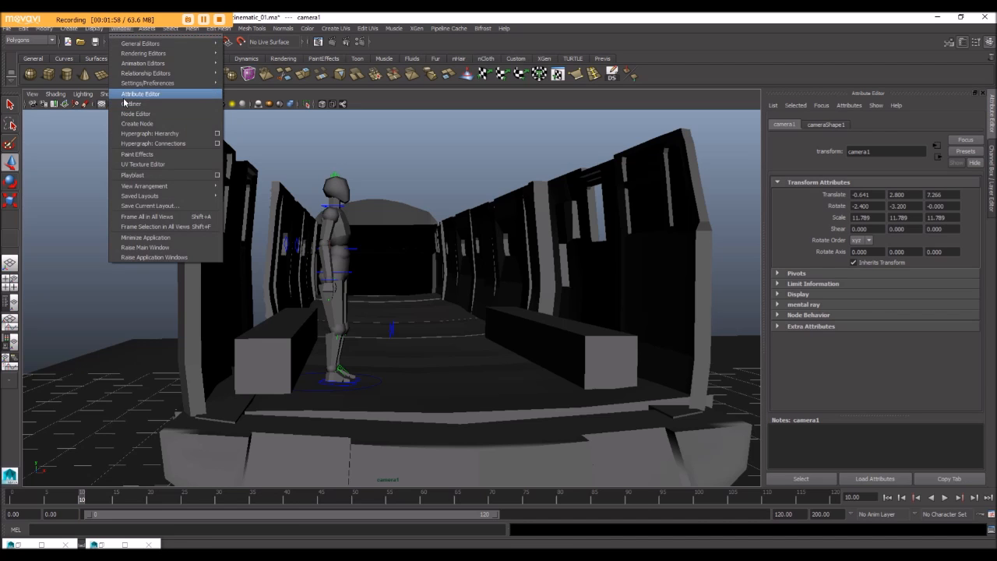
pyautogui.click(126, 103)
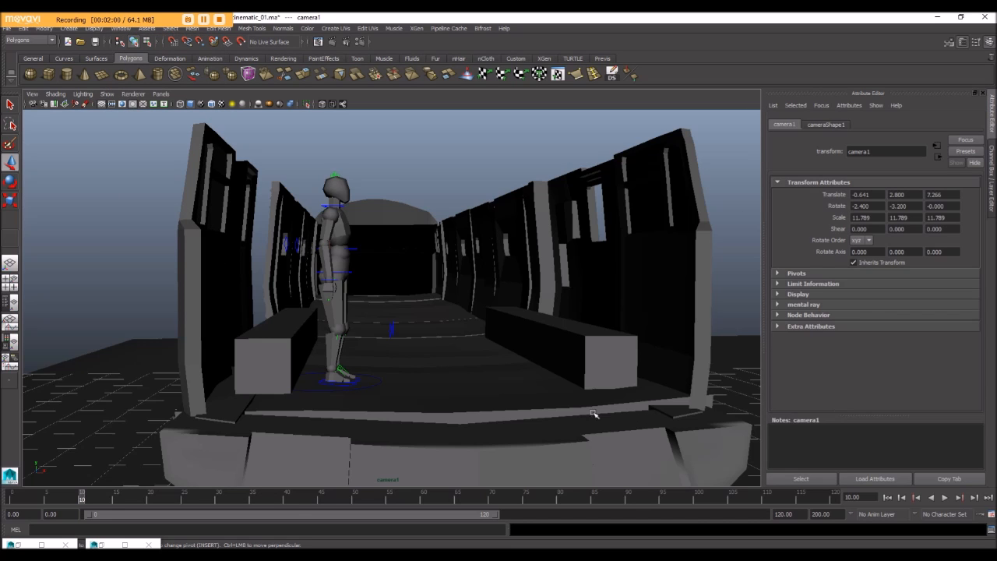
pyautogui.click(120, 28)
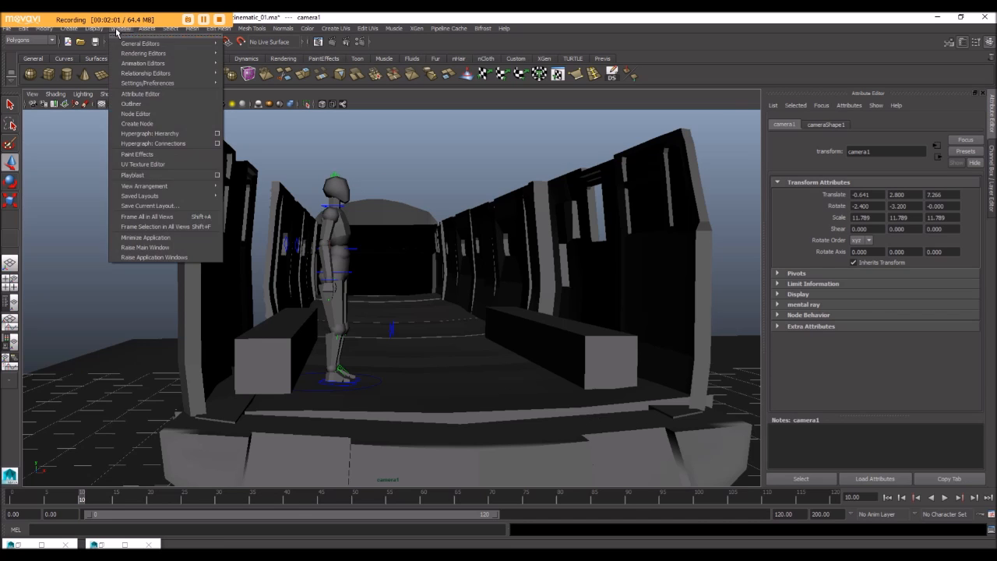
pyautogui.click(155, 104)
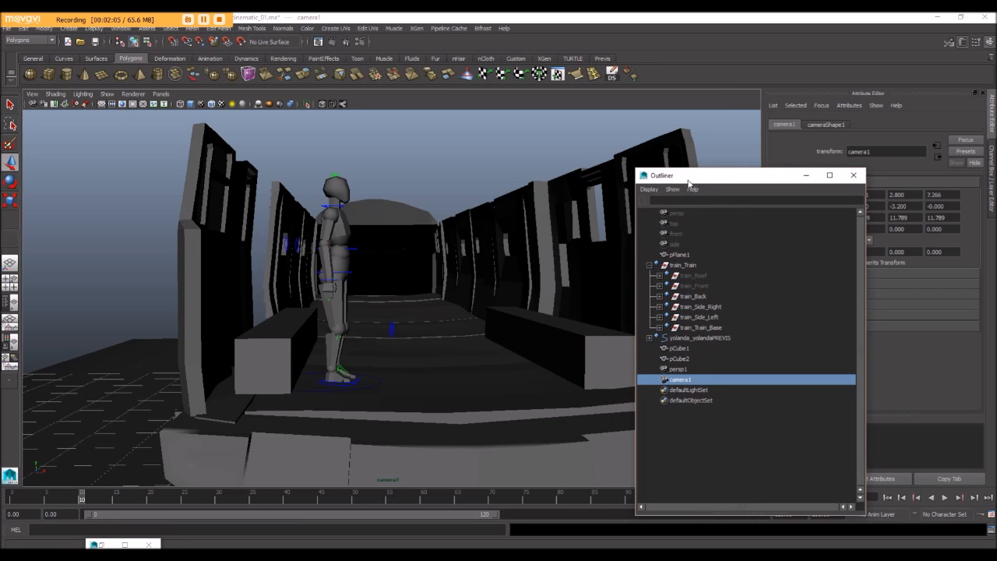
pyautogui.moveTo(689, 183); pyautogui.dragTo(516, 89)
pyautogui.click(476, 173)
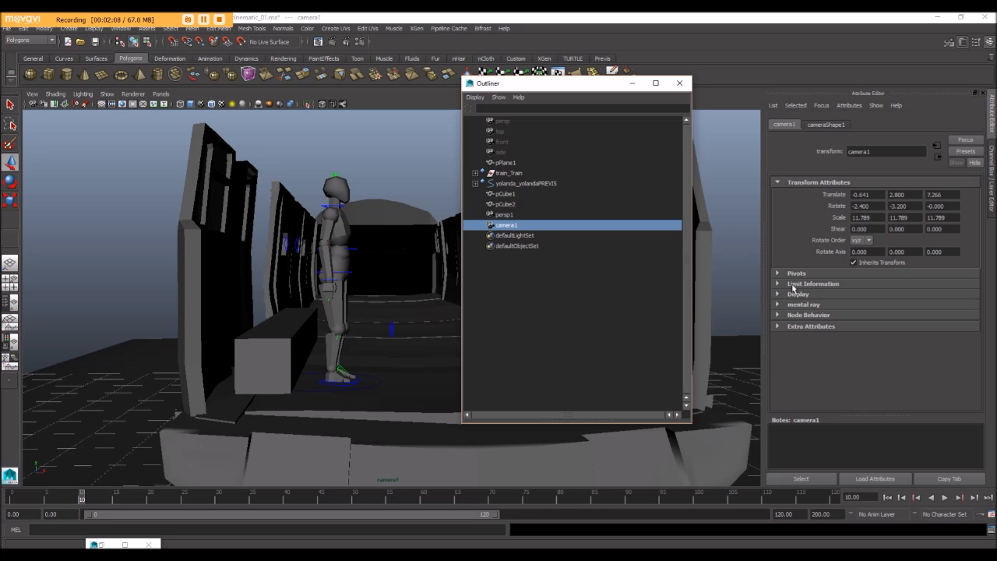
# Compare the camera's shape attributes in the Attribute Editor with its values in the Channel Box
pyautogui.click(828, 127)
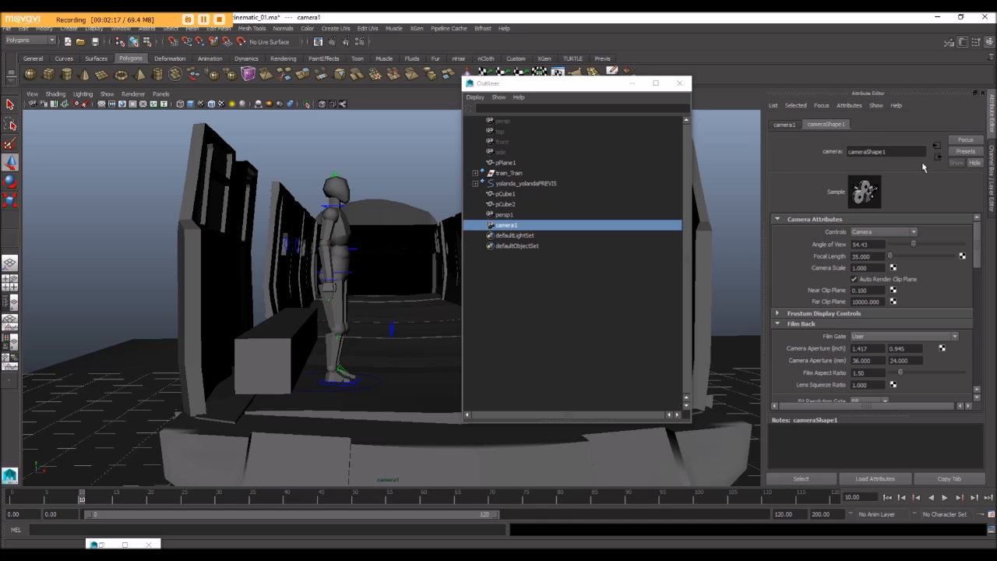
pyautogui.hotkey('ctrl', 'a')
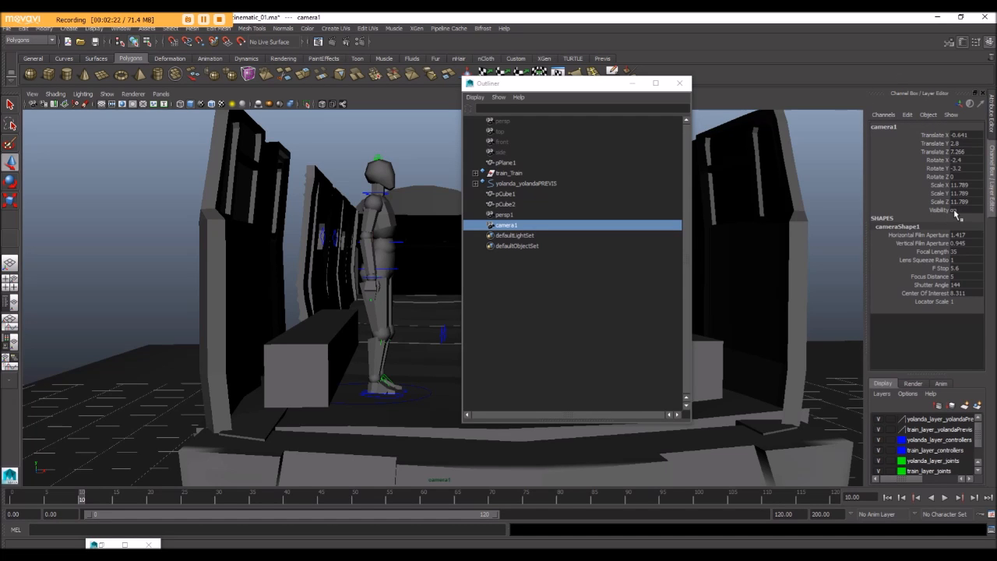
pyautogui.hotkey('ctrl', 'a')
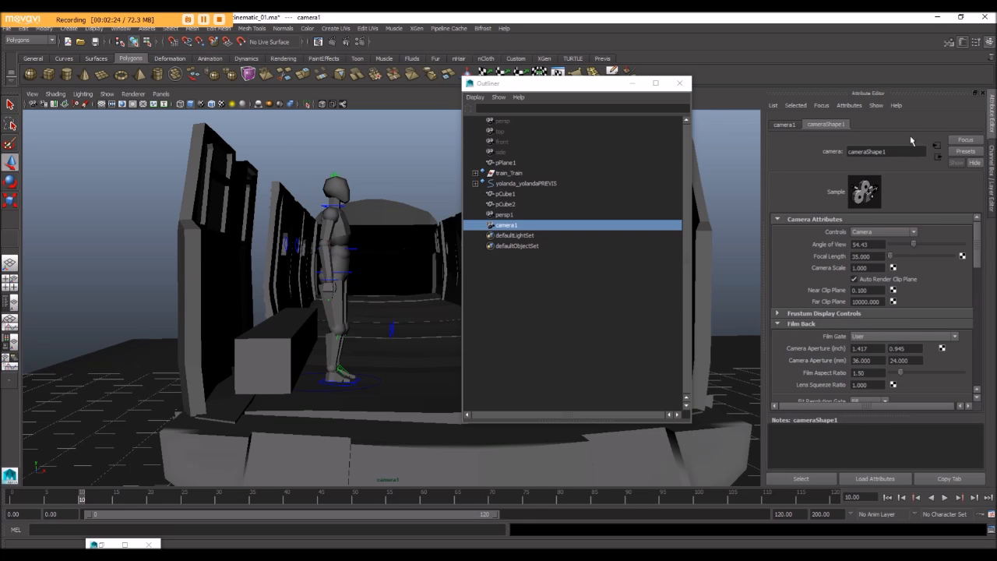
pyautogui.click(994, 152)
pyautogui.click(993, 125)
pyautogui.click(993, 152)
pyautogui.click(993, 124)
# Turn on Display Film Gate, Display Resolution and Display Safe Action for the camera, and minimize the Outliner
pyautogui.moveTo(975, 259); pyautogui.dragTo(978, 356)
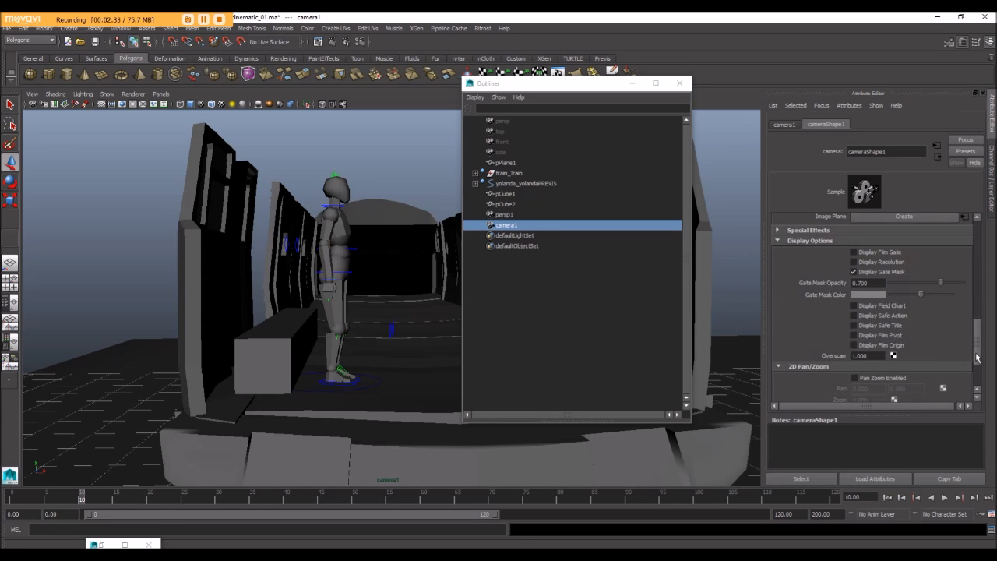
pyautogui.click(886, 253)
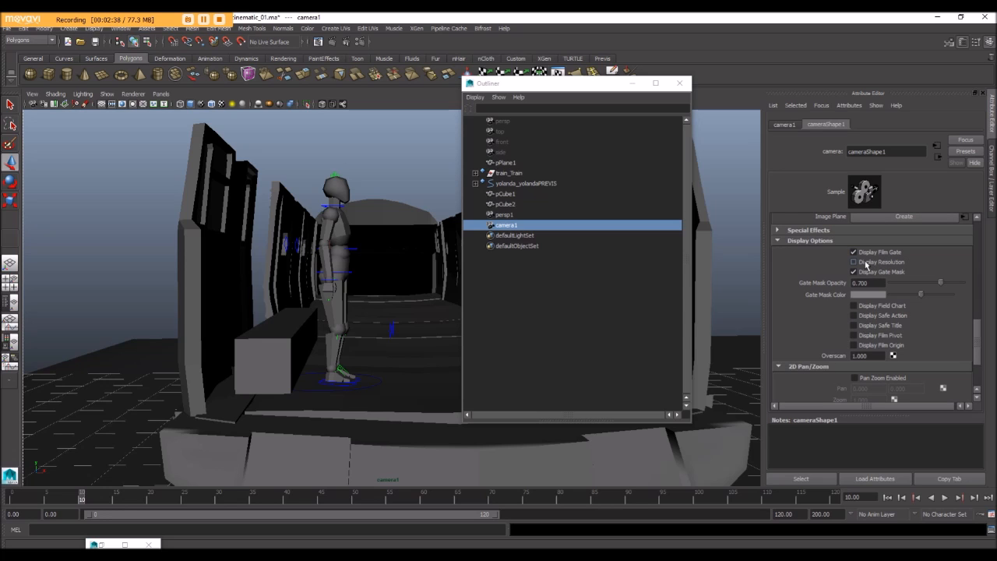
pyautogui.click(861, 318)
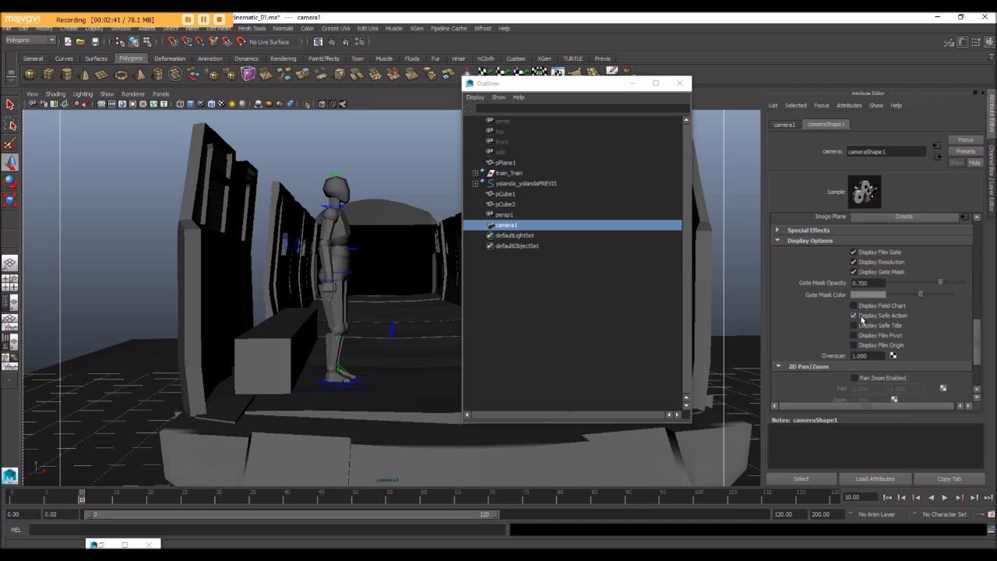
pyautogui.click(632, 83)
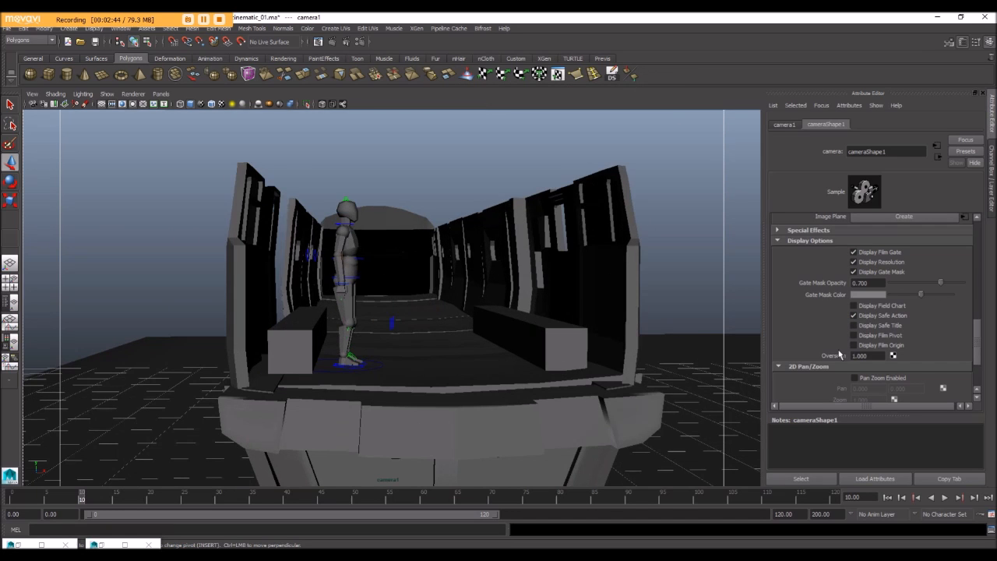
pyautogui.scroll(4, 888, 328)
pyautogui.scroll(-3, 888, 328)
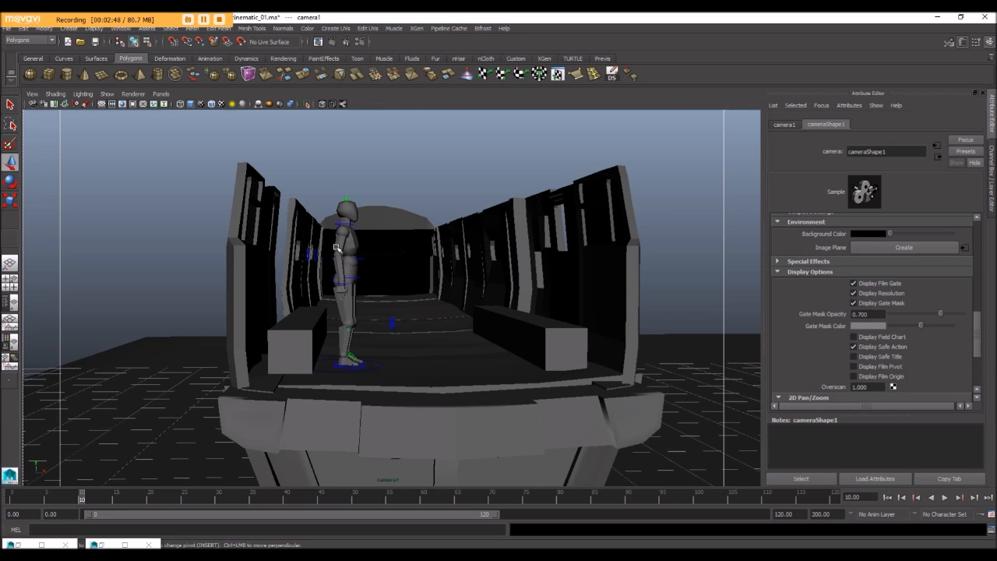
# Switch the camera's display to Film Gate for comparison, and set it back to Resolution Gate
pyautogui.click(32, 94)
pyautogui.moveTo(68, 233)
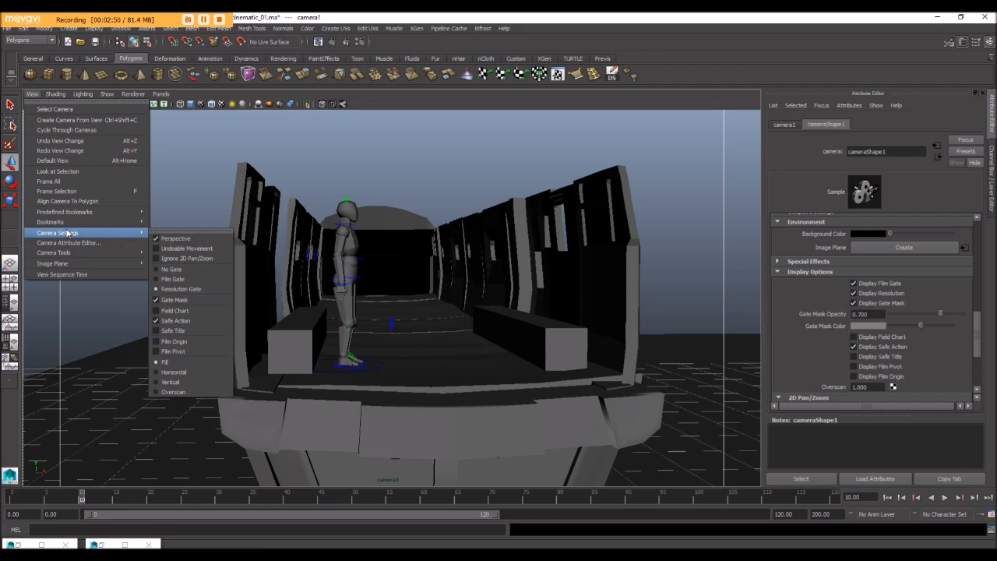
pyautogui.click(180, 282)
pyautogui.click(32, 93)
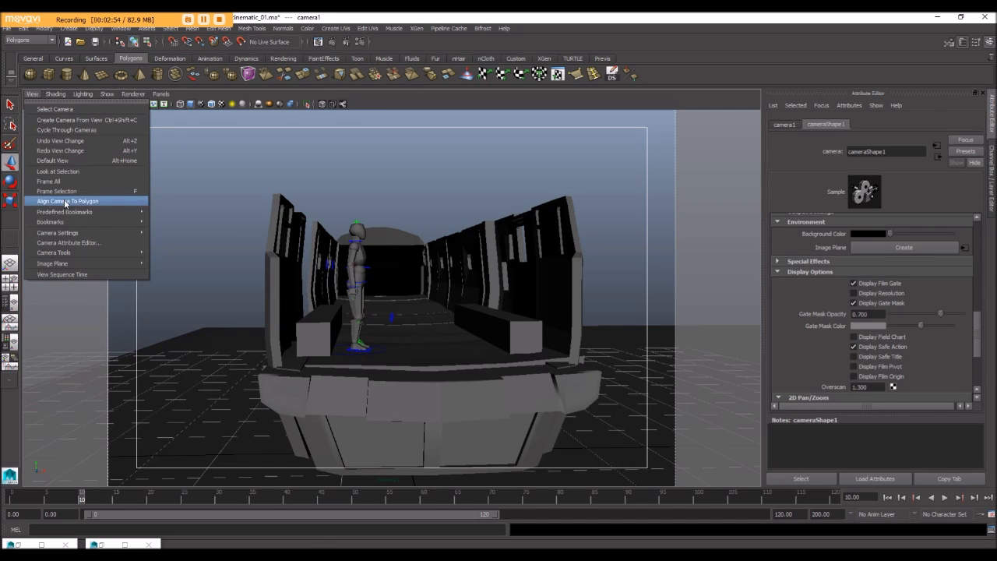
pyautogui.moveTo(88, 233)
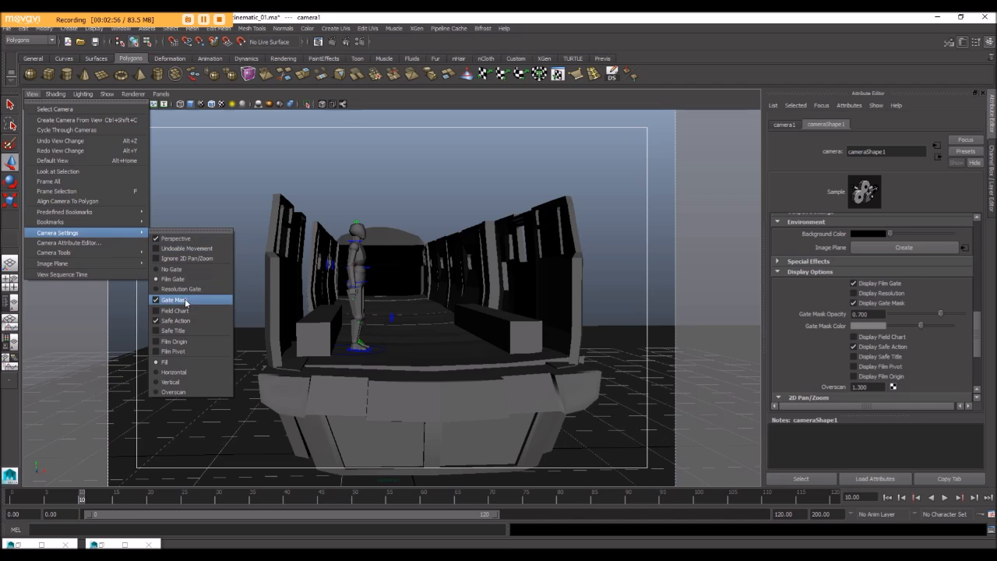
pyautogui.click(181, 289)
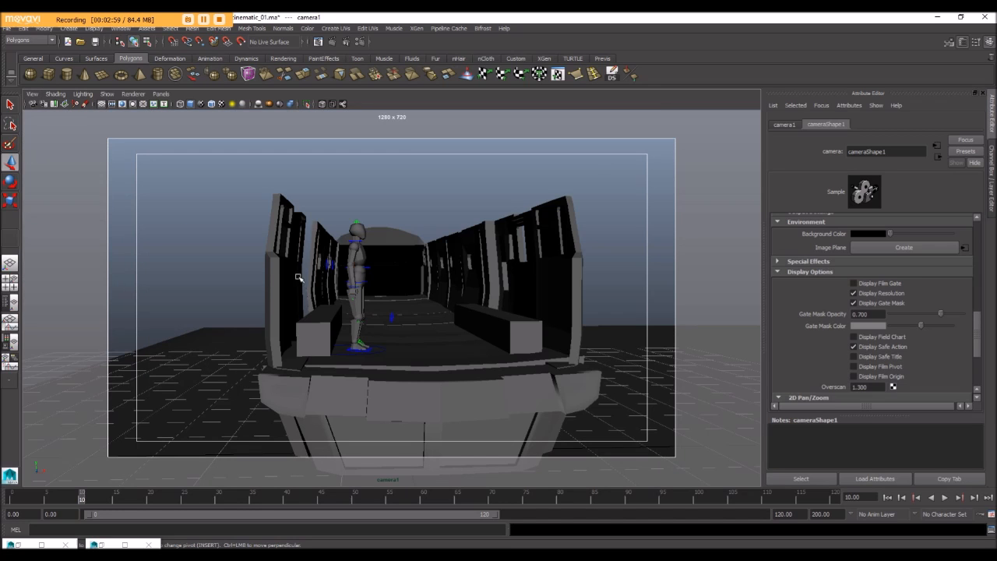
pyautogui.click(32, 94)
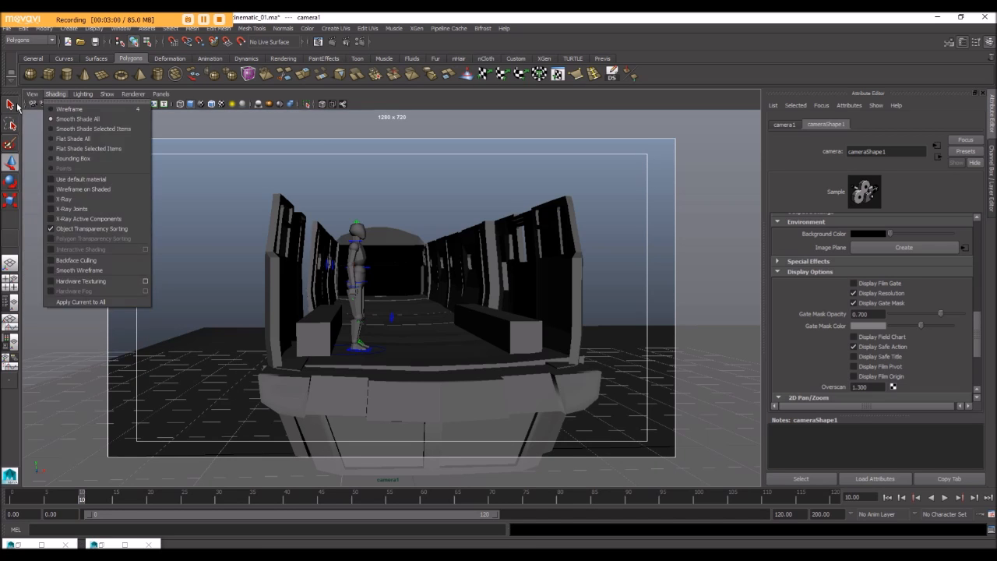
pyautogui.moveTo(83, 234)
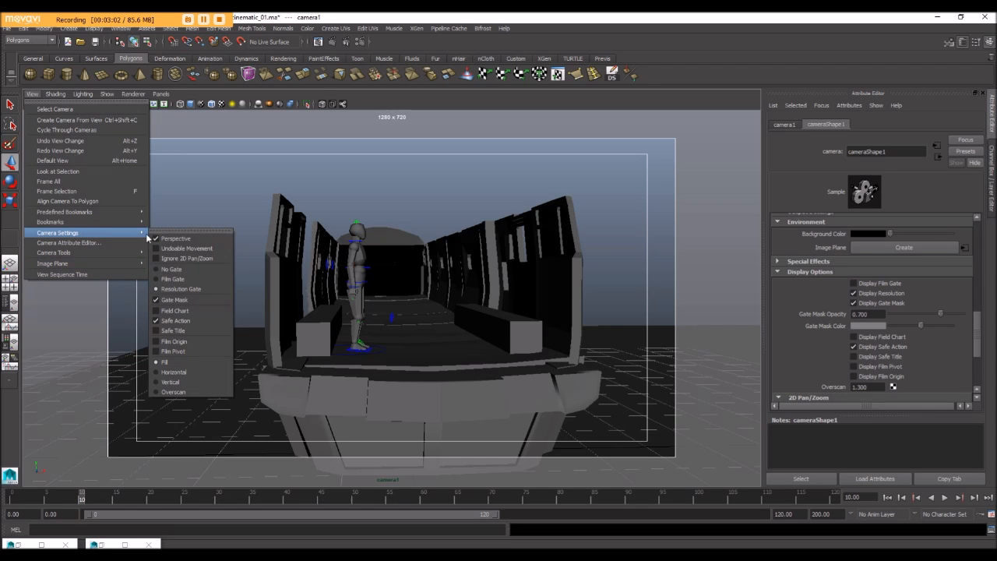
pyautogui.click(209, 290)
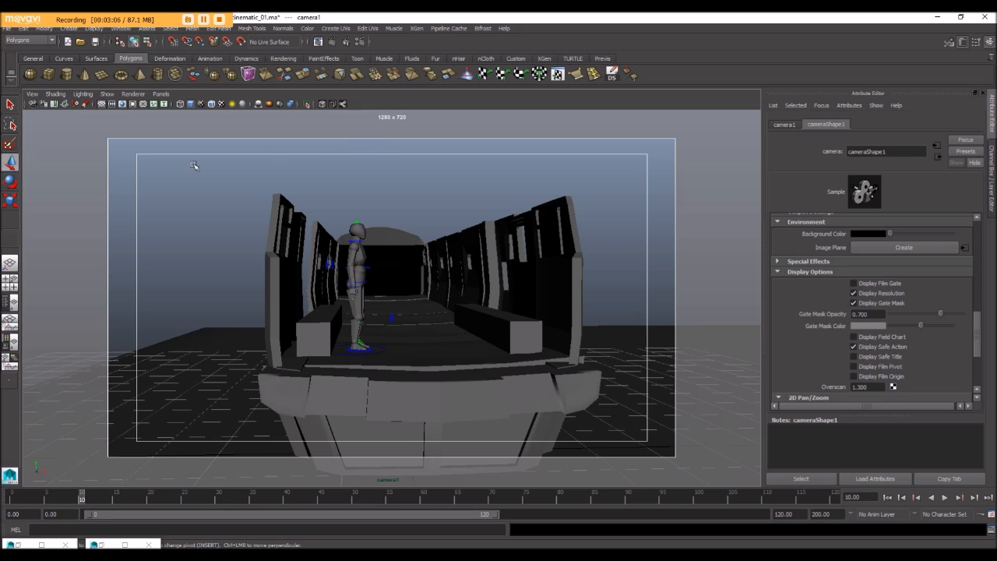
# Dolly and orbit the camera closer to the standing figure in the carriage, and bring up its Film Back attributes
pyautogui.scroll(2, 311, 312)
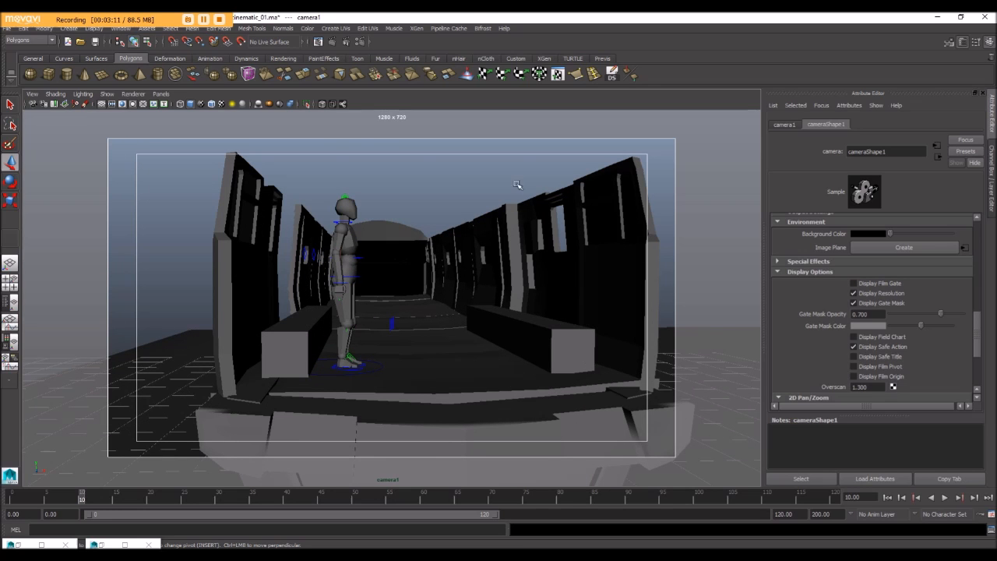
pyautogui.moveTo(307, 288)
pyautogui.keyDown('alt'); pyautogui.mouseDown()
pyautogui.moveTo(280, 287)
pyautogui.moveTo(298, 285)
pyautogui.mouseUp(); pyautogui.keyUp('alt')
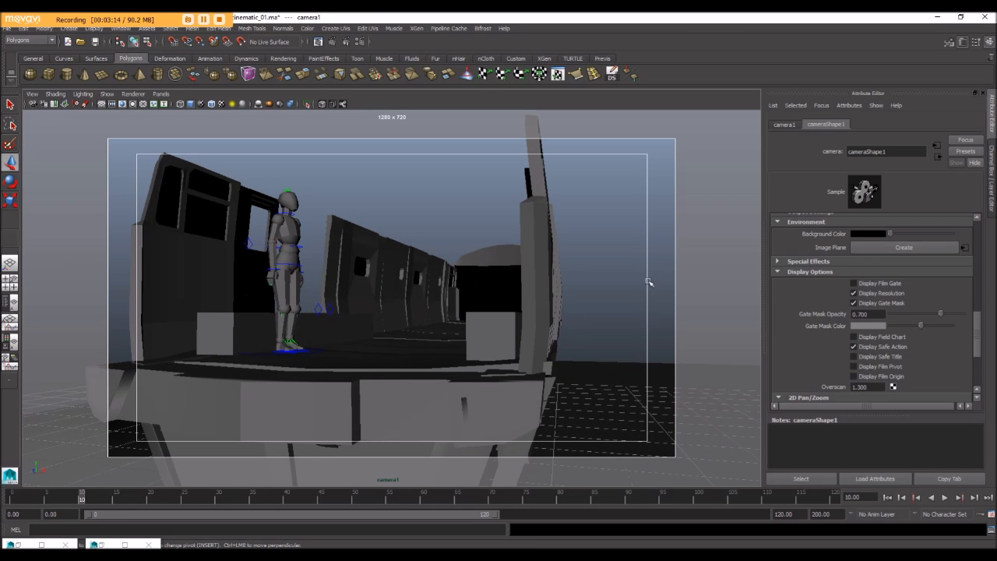
pyautogui.keyDown('alt'); pyautogui.moveTo(441, 272); pyautogui.dragTo(474, 285); pyautogui.keyUp('alt')
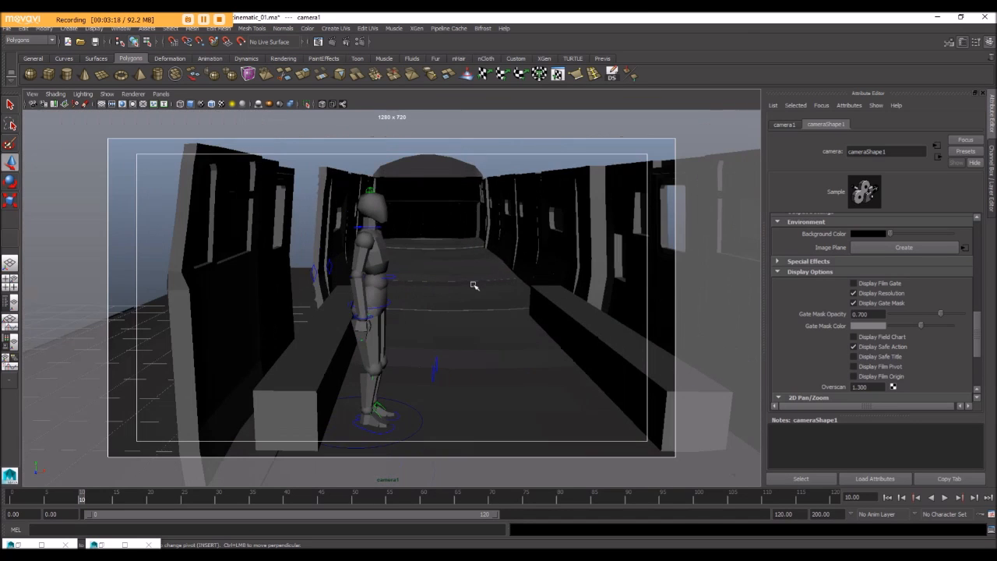
pyautogui.moveTo(977, 341); pyautogui.dragTo(972, 253)
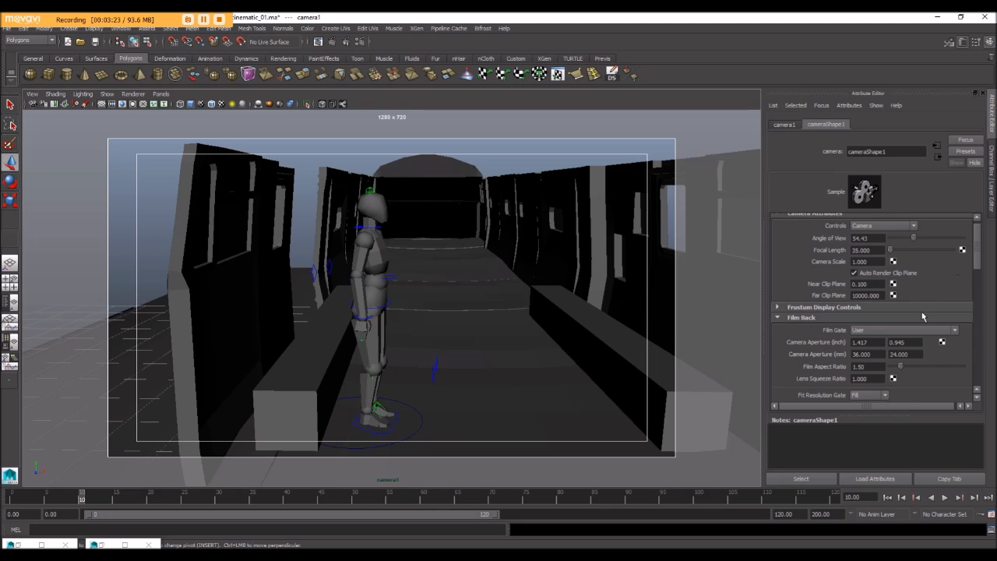
pyautogui.scroll(-2, 922, 315)
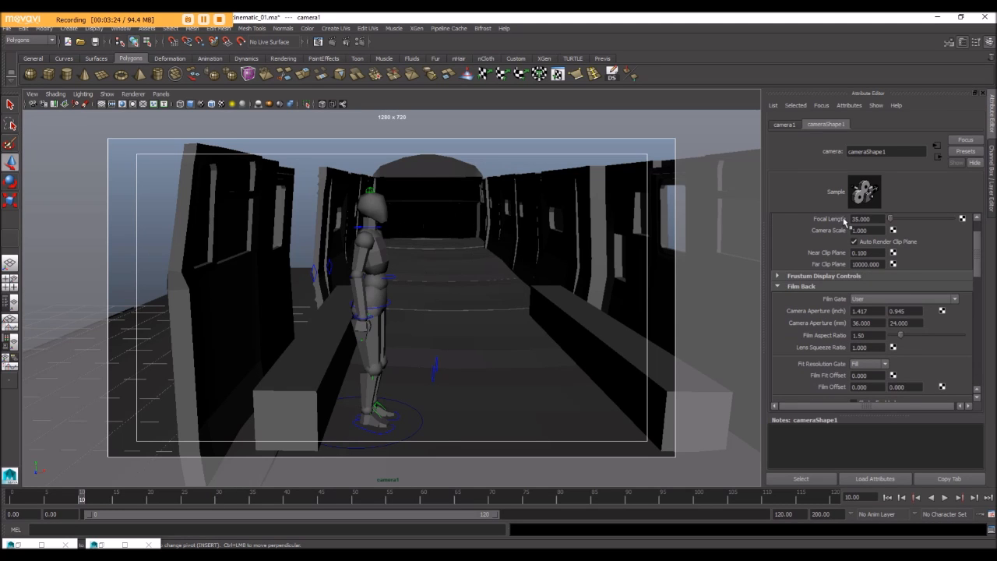
pyautogui.keyDown('alt'); pyautogui.moveTo(488, 303); pyautogui.dragTo(401, 297); pyautogui.keyUp('alt')
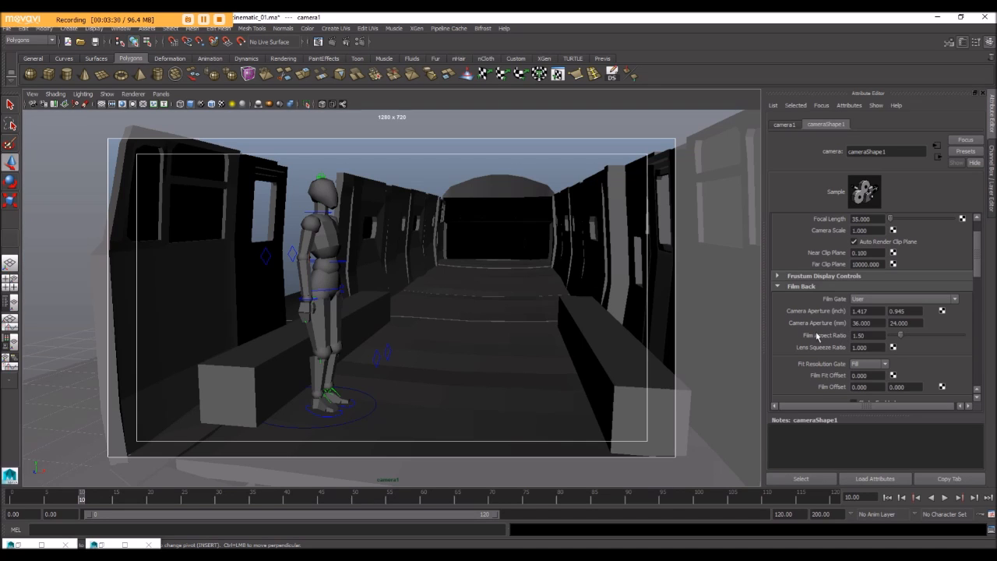
# Try a film aspect ratio of 1.38 and the 16mm Theatrical, Super 16mm, 35mm Academy and 35mm Full Aperture film gates
pyautogui.moveTo(902, 337)
pyautogui.mouseDown()
pyautogui.moveTo(943, 338)
pyautogui.moveTo(891, 335)
pyautogui.moveTo(921, 337)
pyautogui.moveTo(901, 335)
pyautogui.mouseUp()
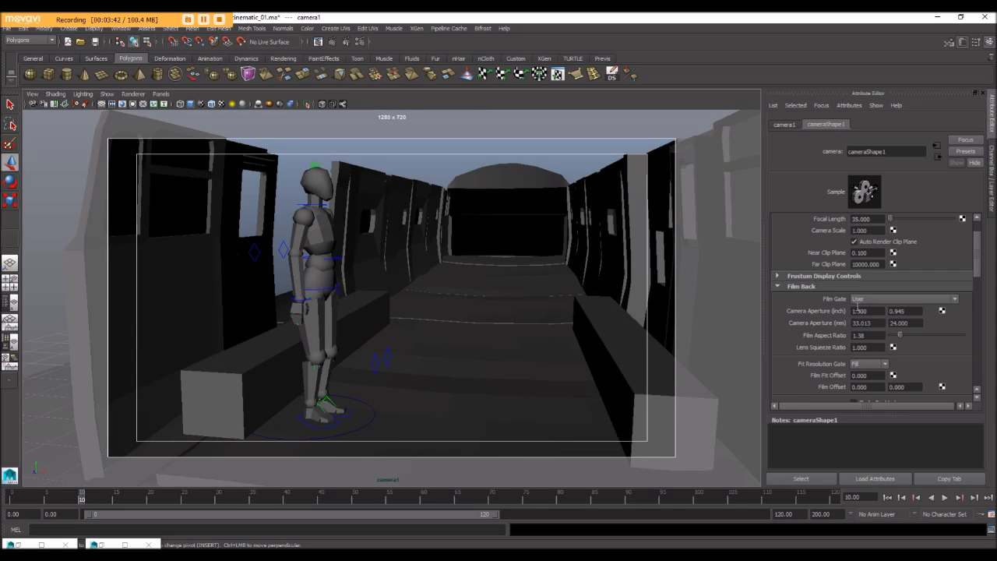
pyautogui.click(857, 299)
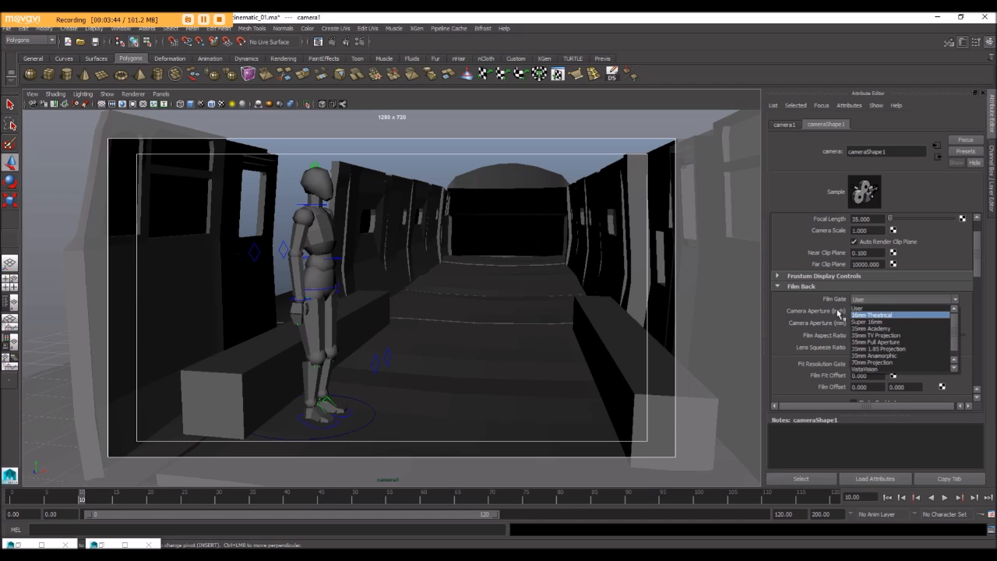
pyautogui.click(863, 315)
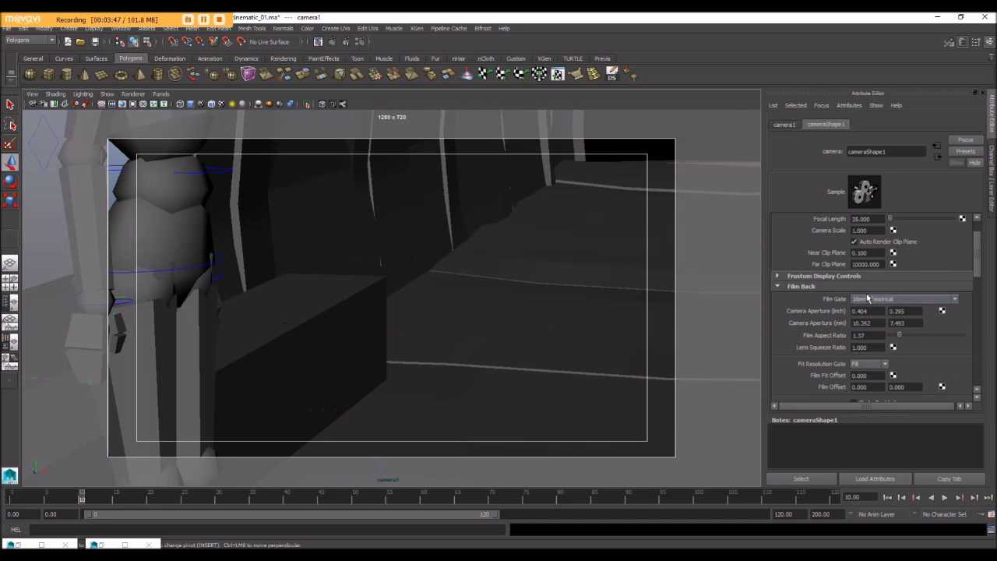
pyautogui.click(867, 300)
pyautogui.click(862, 322)
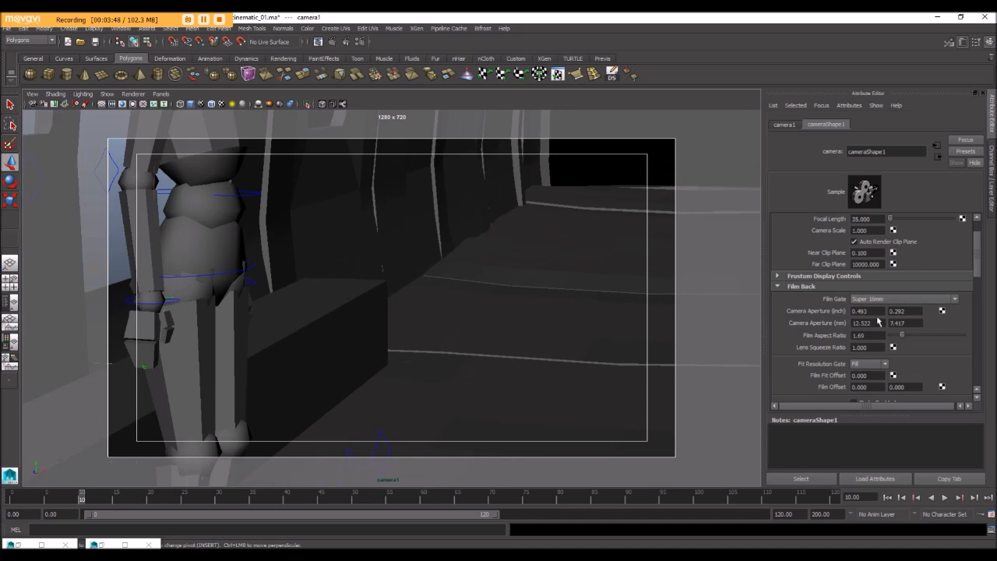
pyautogui.click(877, 302)
pyautogui.click(871, 334)
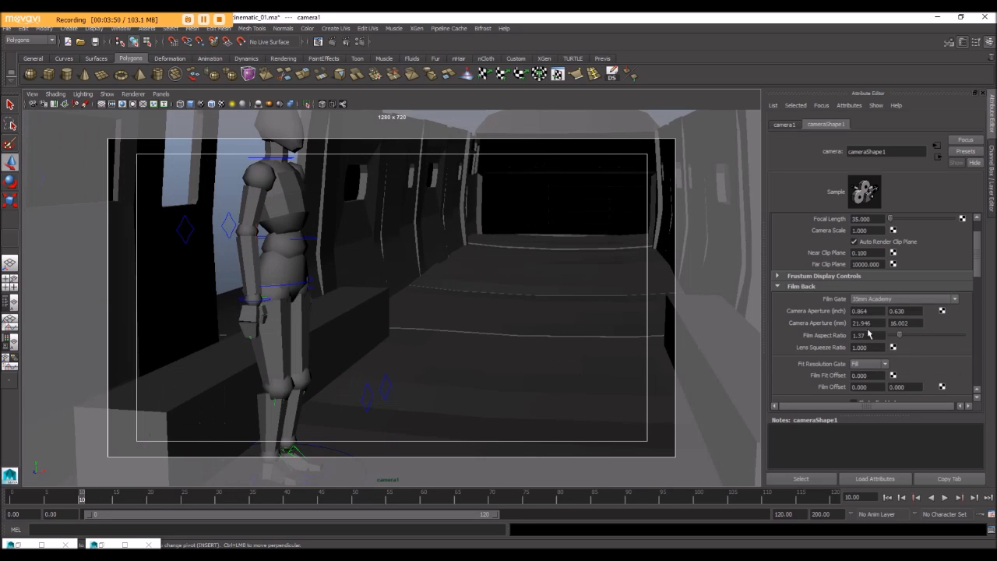
pyautogui.click(872, 301)
pyautogui.click(863, 345)
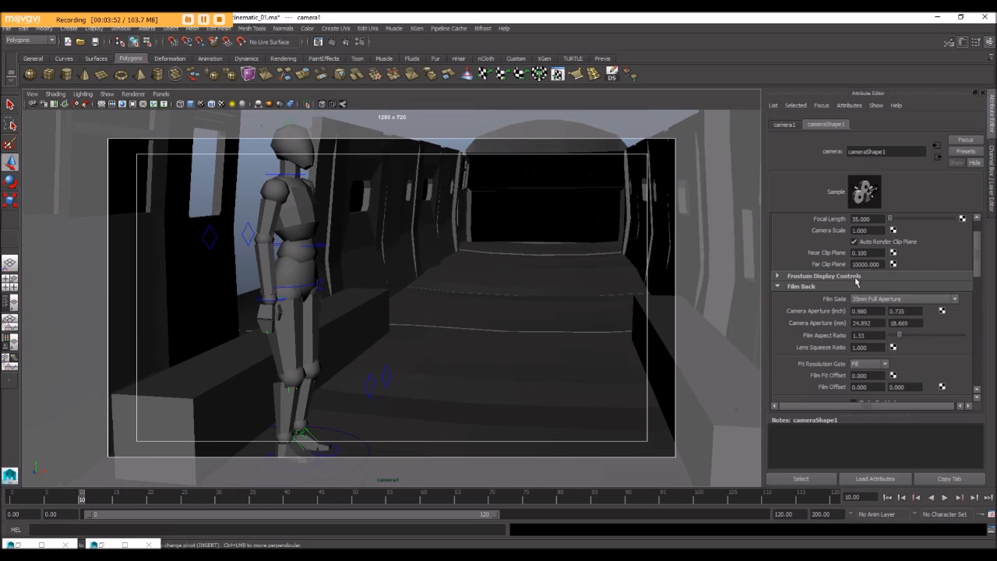
# Try further film gate presets on the camera, including 70mm Projection, VistaVision and Imax
pyautogui.click(859, 299)
pyautogui.click(866, 348)
pyautogui.click(856, 303)
pyautogui.click(870, 362)
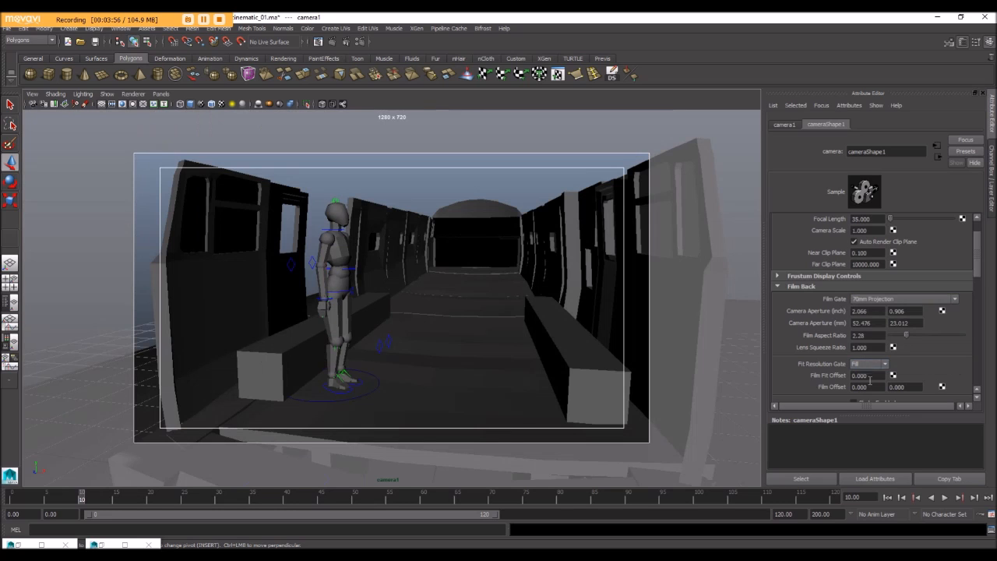
pyautogui.click(856, 301)
pyautogui.click(872, 369)
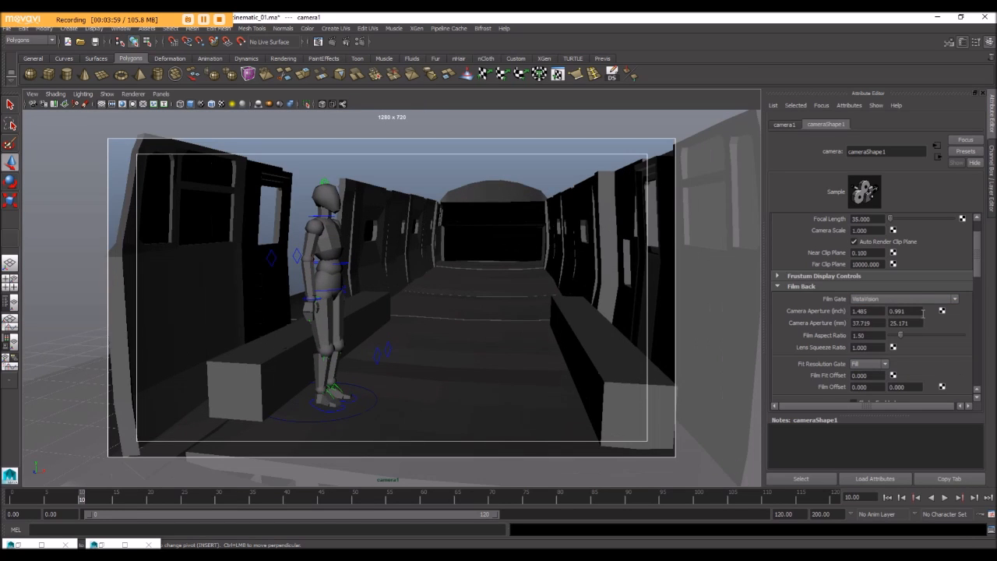
pyautogui.click(919, 302)
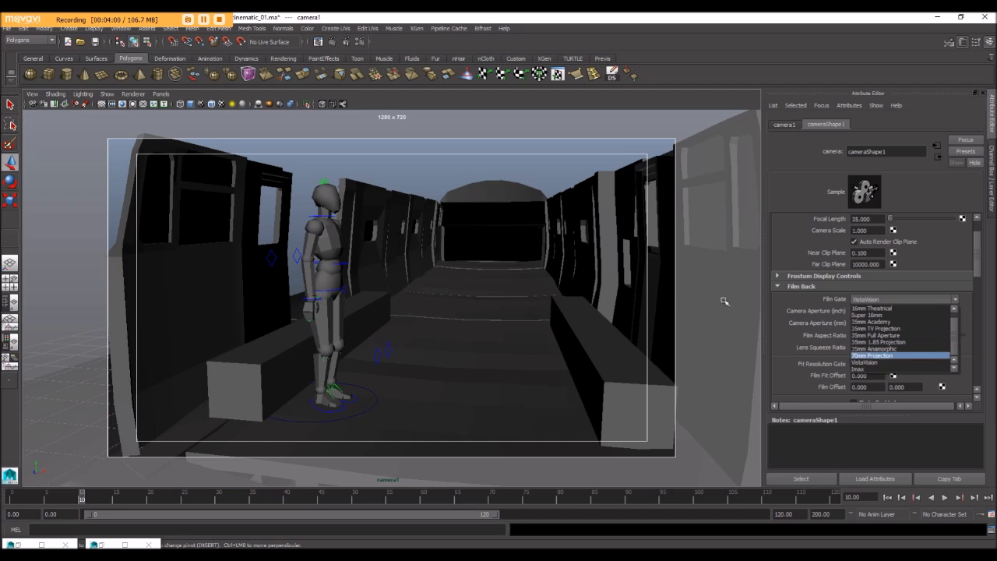
pyautogui.click(860, 370)
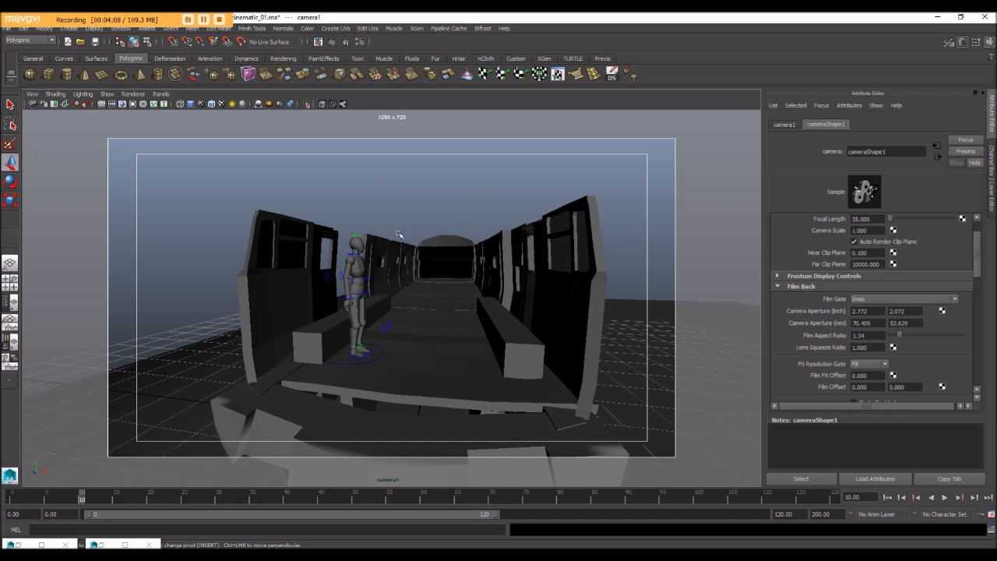
# Set the film gate to 35mm 1.85 Projection and reframe the figure on one side of the carriage interior
pyautogui.click(896, 299)
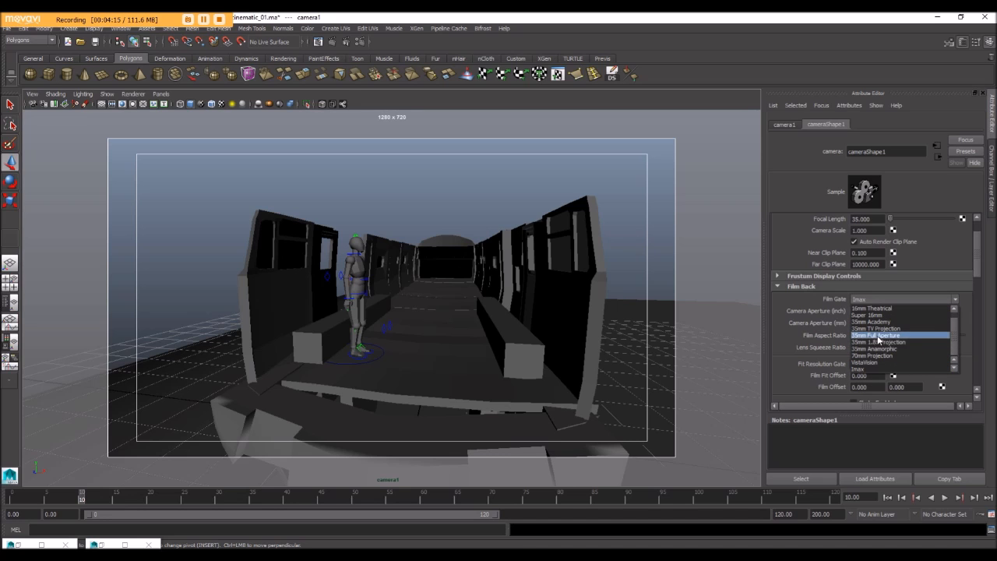
pyautogui.click(920, 341)
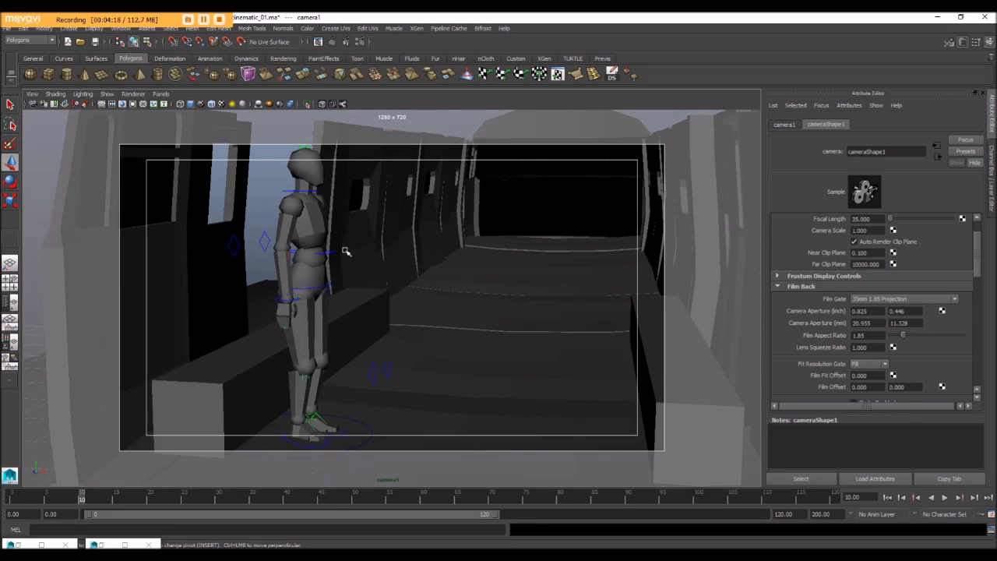
pyautogui.keyDown('alt'); pyautogui.moveTo(310, 213); pyautogui.dragTo(332, 210); pyautogui.keyUp('alt')
pyautogui.keyDown('alt'); pyautogui.moveTo(444, 305); pyautogui.dragTo(397, 301, button='middle'); pyautogui.keyUp('alt')
pyautogui.moveTo(397, 300)
pyautogui.keyDown('alt'); pyautogui.mouseDown()
pyautogui.moveTo(407, 294)
pyautogui.moveTo(394, 295)
pyautogui.mouseUp(); pyautogui.keyUp('alt')
pyautogui.keyDown('alt'); pyautogui.moveTo(382, 299); pyautogui.dragTo(337, 311, button='middle'); pyautogui.keyUp('alt')
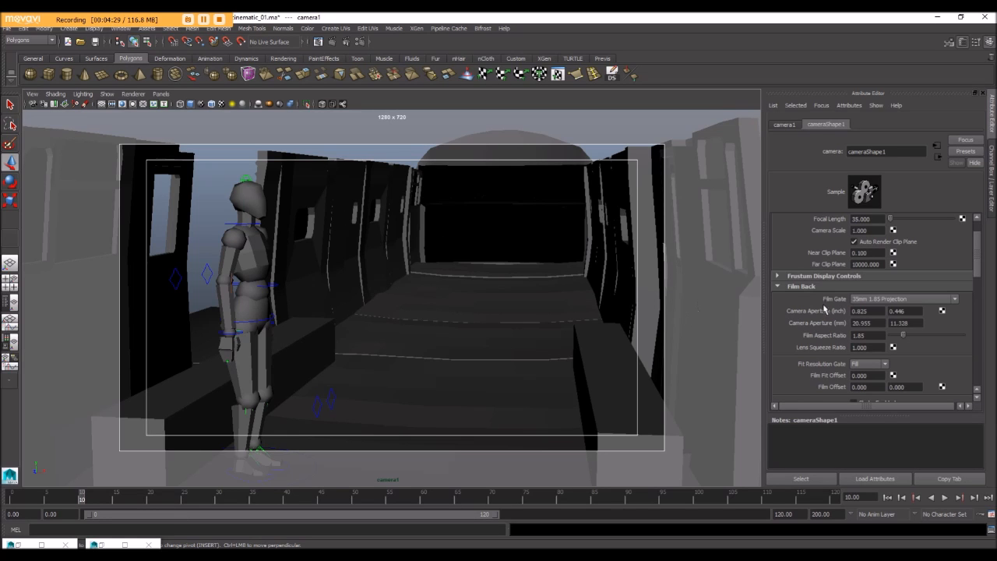
# Try the Imax film gate with the camera moved in close to the figure
pyautogui.click(909, 300)
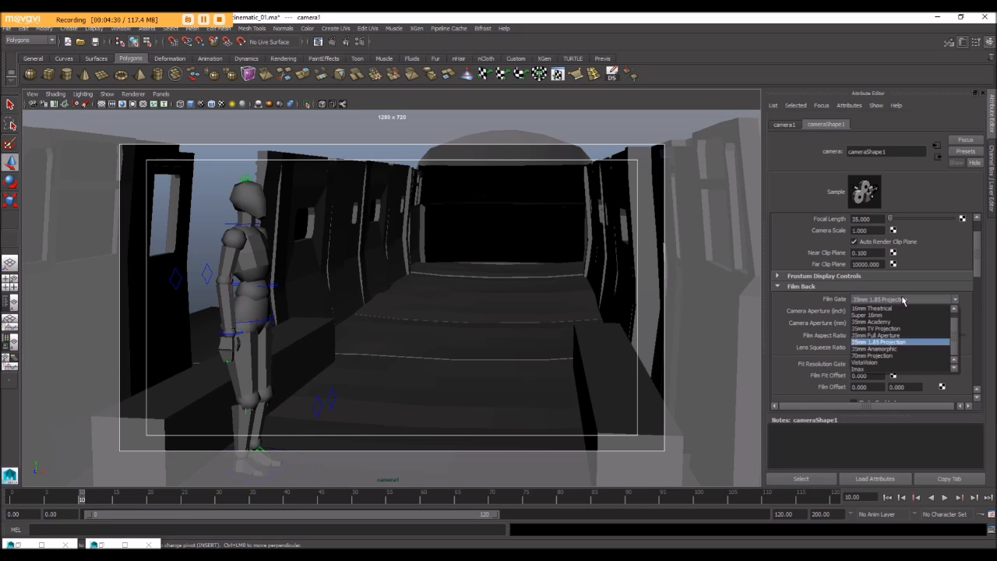
pyautogui.click(888, 369)
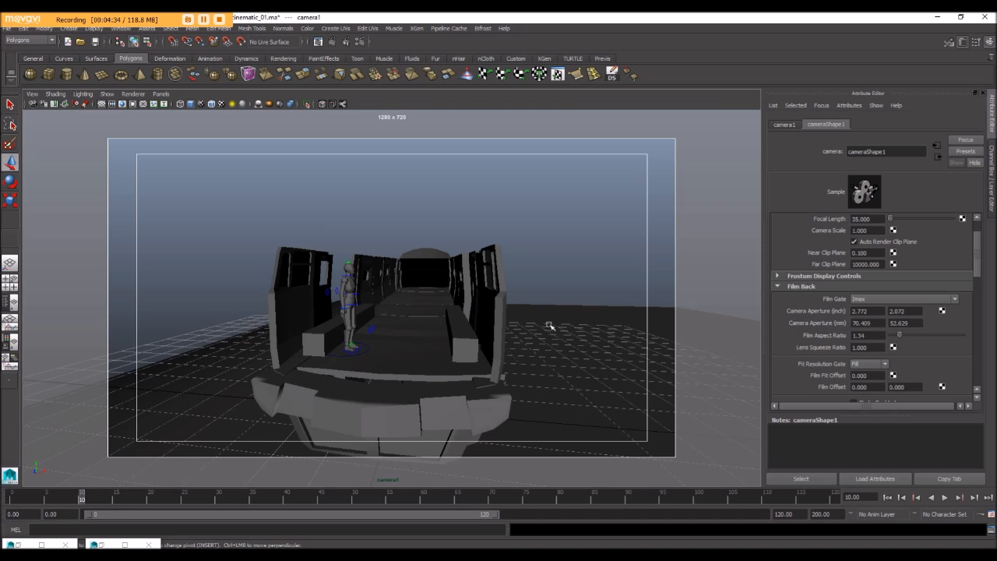
pyautogui.scroll(5, 384, 307)
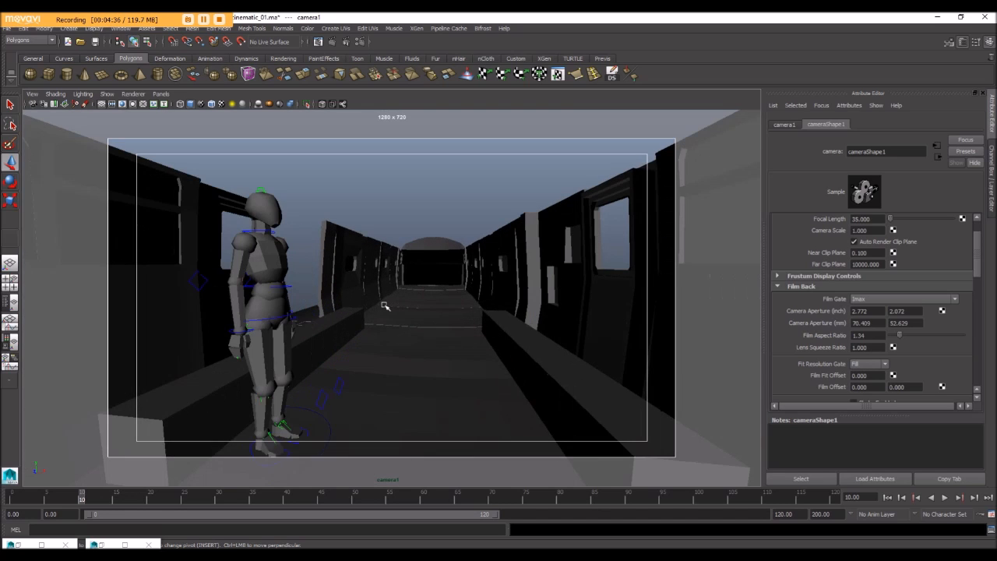
pyautogui.keyDown('alt'); pyautogui.moveTo(384, 306); pyautogui.dragTo(337, 288); pyautogui.keyUp('alt')
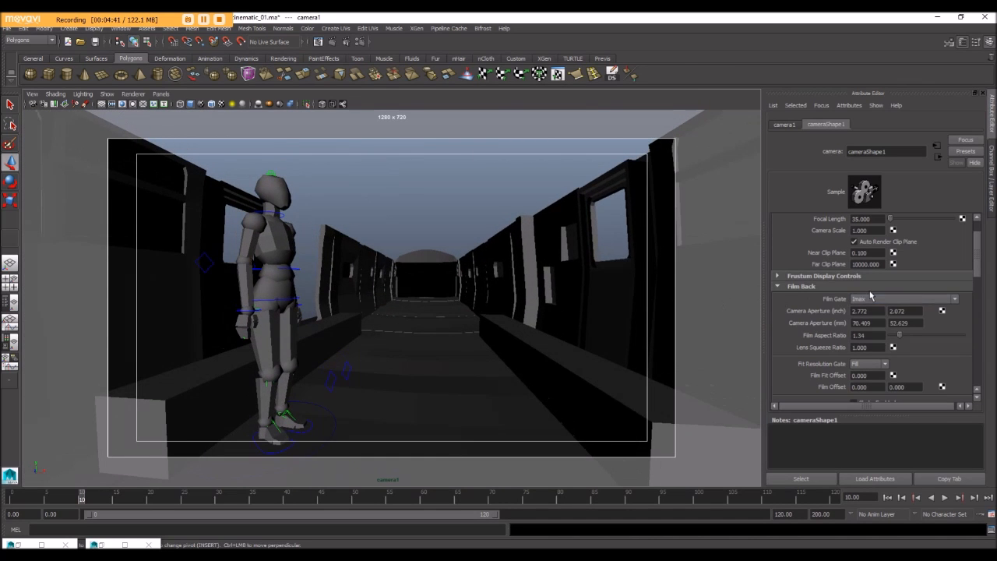
# Return the film gate to 35mm 1.85 Projection and adjust the camera to frame the full figure
pyautogui.click(863, 301)
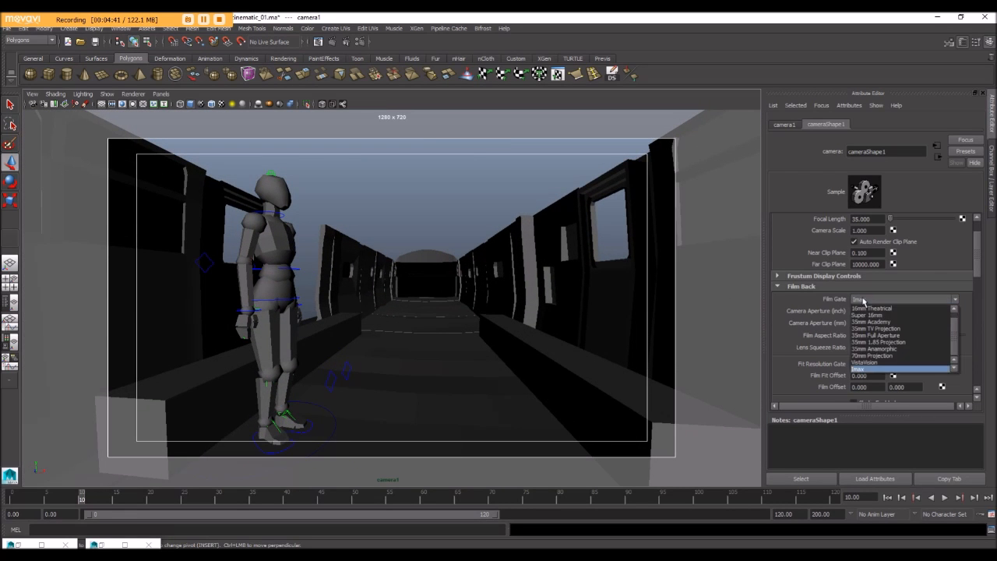
pyautogui.click(879, 343)
pyautogui.keyDown('alt'); pyautogui.moveTo(414, 296); pyautogui.dragTo(406, 265); pyautogui.keyUp('alt')
pyautogui.keyDown('alt'); pyautogui.moveTo(406, 265); pyautogui.dragTo(401, 269, button='middle'); pyautogui.keyUp('alt')
pyautogui.moveTo(401, 270)
pyautogui.keyDown('alt'); pyautogui.mouseDown()
pyautogui.moveTo(382, 276)
pyautogui.moveTo(407, 280)
pyautogui.mouseUp(); pyautogui.keyUp('alt')
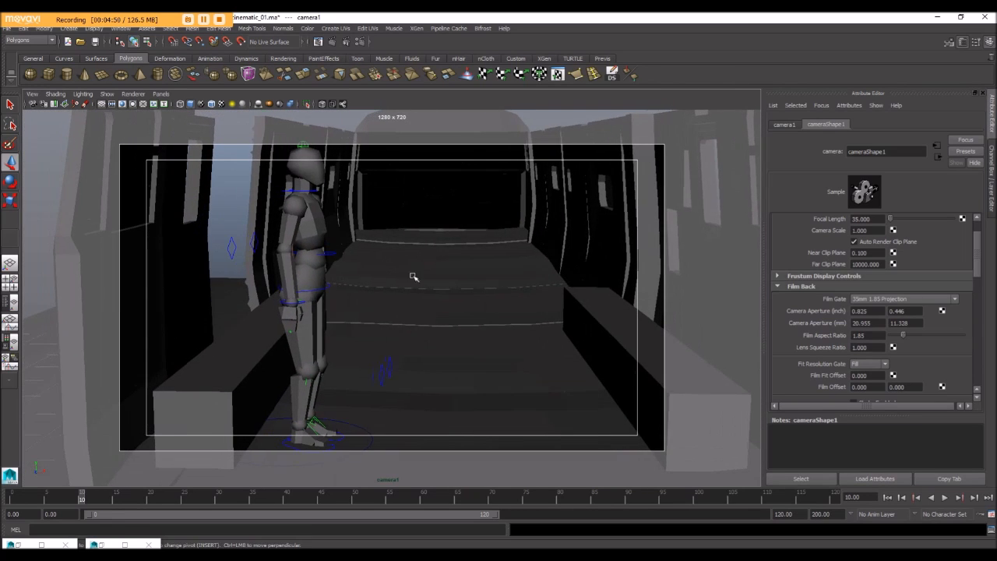
# Orbit the camera to an angled view down the carriage and set the Film Aspect Ratio to 1.78
pyautogui.keyDown('alt'); pyautogui.moveTo(507, 223); pyautogui.dragTo(451, 229); pyautogui.keyUp('alt')
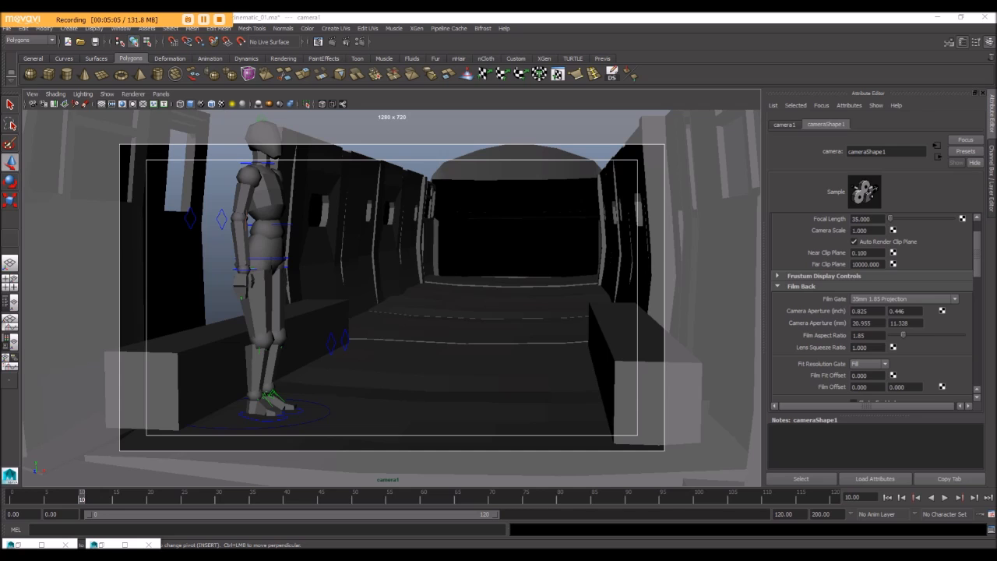
pyautogui.click(874, 337)
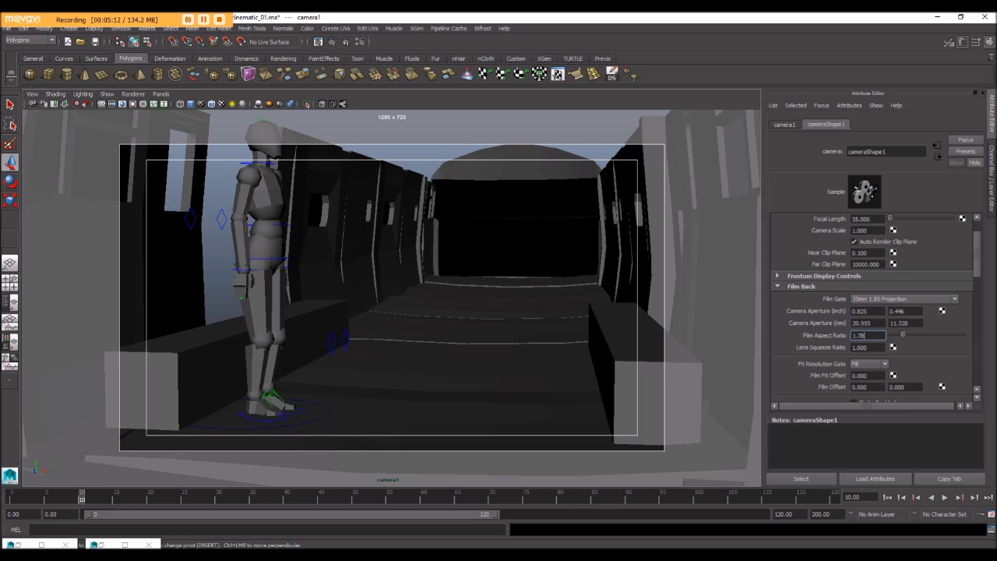
pyautogui.press('Return')
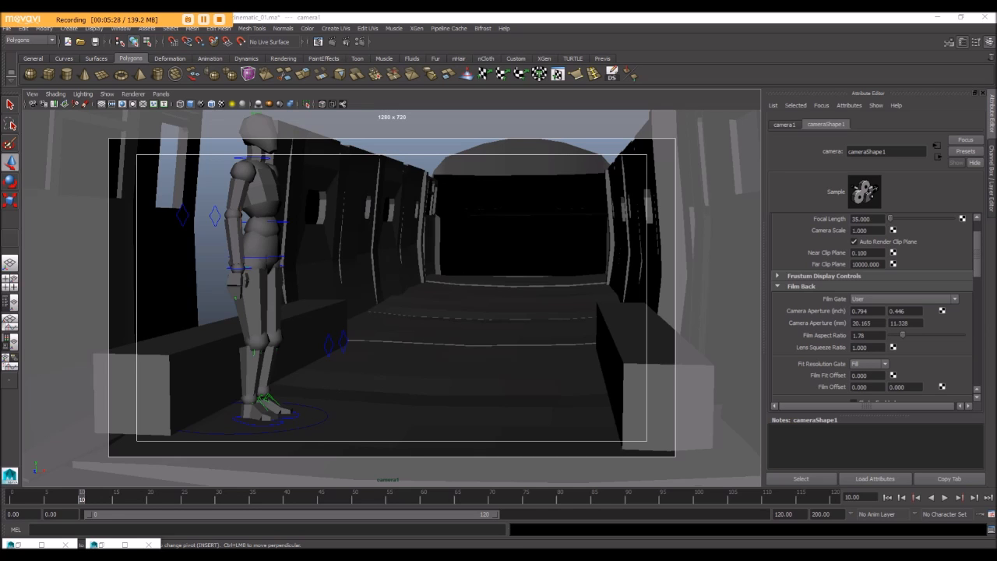
# Reframe the camera down the carriage so the standing figure fills most of the frame height between the benches
pyautogui.scroll(-2, 407, 321)
pyautogui.scroll(1, 407, 321)
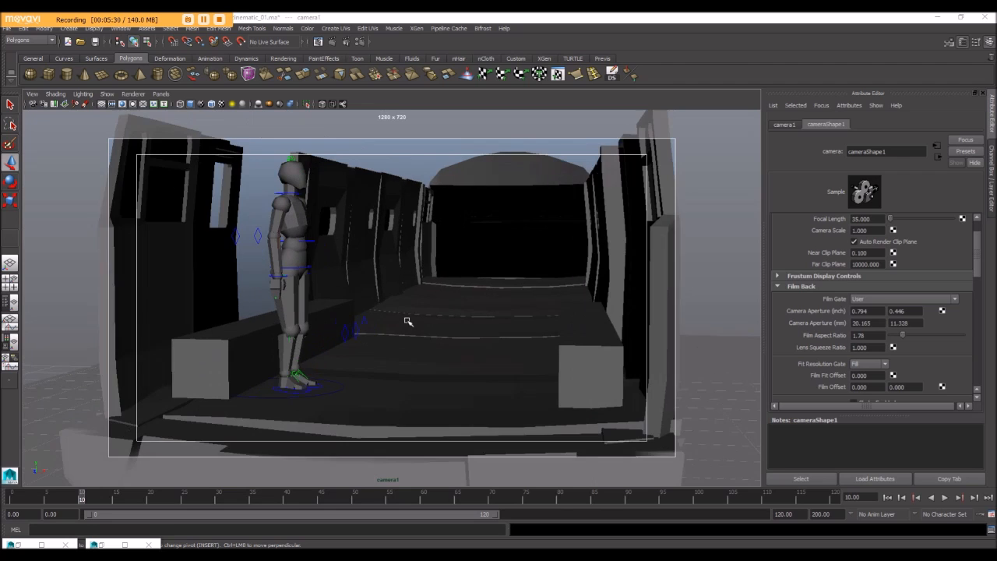
pyautogui.keyDown('alt'); pyautogui.moveTo(391, 291); pyautogui.dragTo(385, 316, button='middle'); pyautogui.keyUp('alt')
pyautogui.keyDown('alt'); pyautogui.moveTo(385, 316); pyautogui.dragTo(419, 320); pyautogui.keyUp('alt')
pyautogui.scroll(2, 418, 320)
pyautogui.keyDown('alt'); pyautogui.moveTo(419, 321); pyautogui.dragTo(431, 350, button='middle'); pyautogui.keyUp('alt')
pyautogui.scroll(-2, 431, 349)
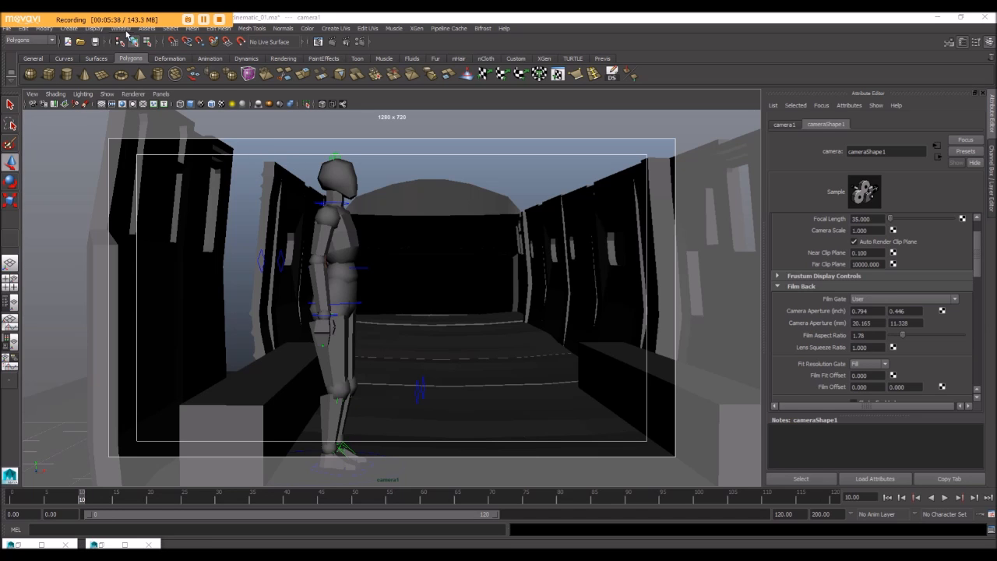
# Rename camera1 in the Outliner with the prefix shot1_
pyautogui.click(127, 28)
pyautogui.click(132, 106)
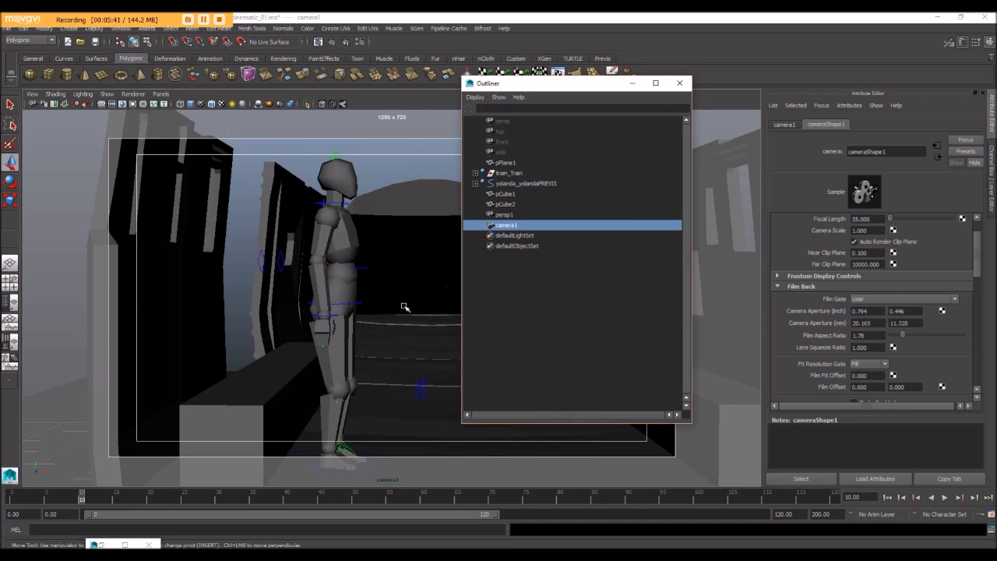
pyautogui.click(494, 226)
pyautogui.doubleClick(496, 226)
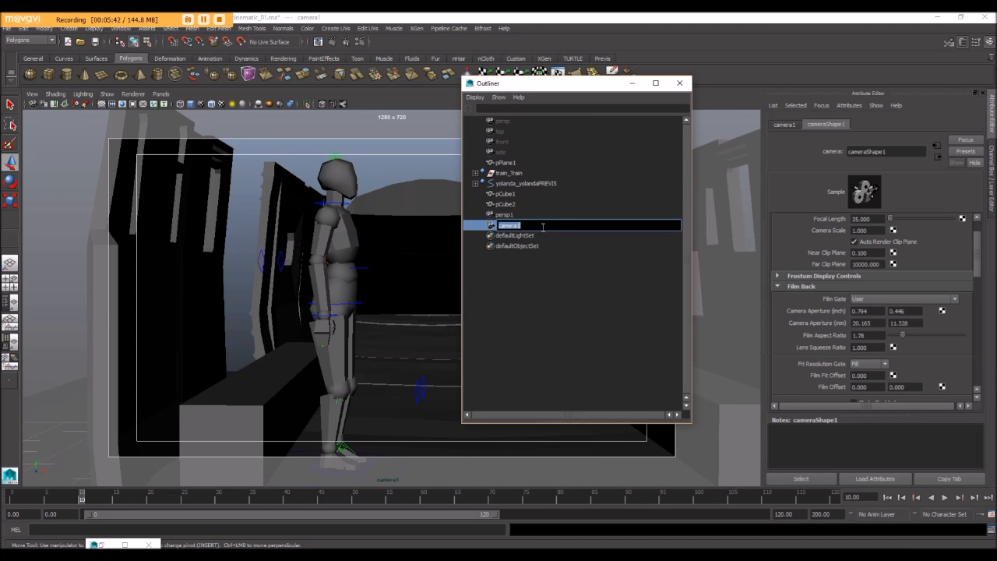
pyautogui.write('shot1_')
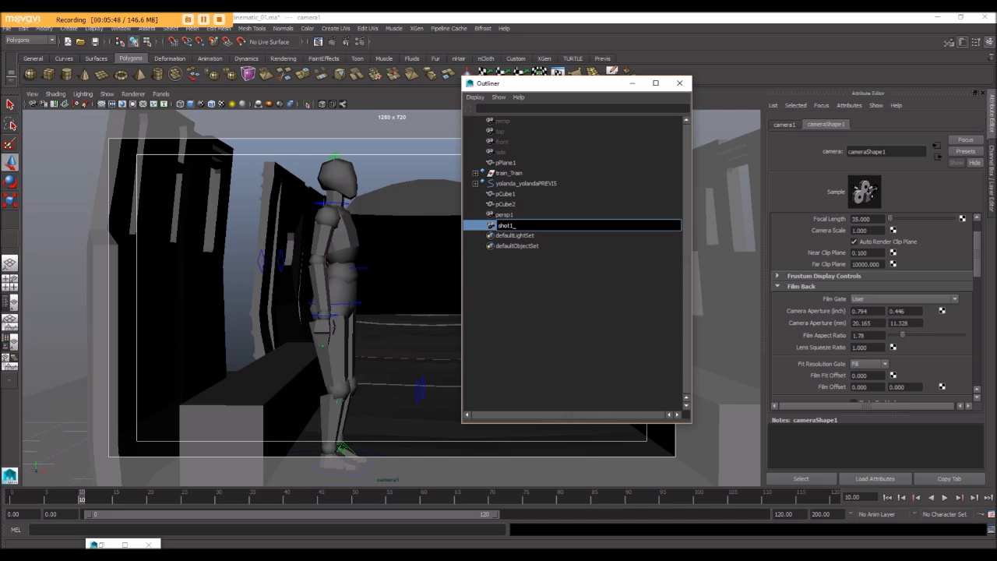
# Check the ON_Animatic image sequence in File Explorer for the first and last frames of shot 1, and return to Maya
pyautogui.click(242, 556)
pyautogui.click(152, 521)
pyautogui.scroll(20, 619, 261)
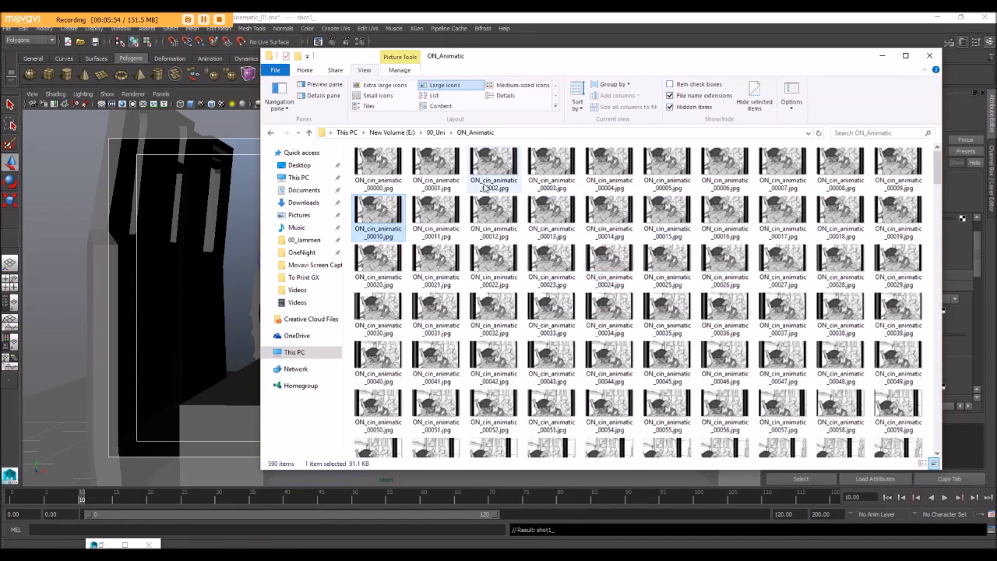
pyautogui.click(374, 165)
pyautogui.scroll(-5, 448, 195)
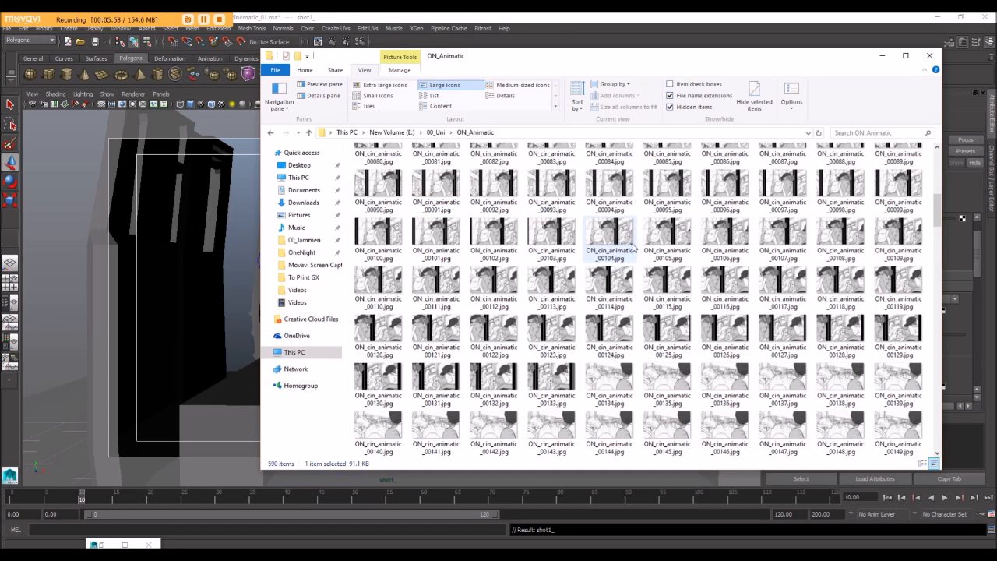
pyautogui.click(597, 383)
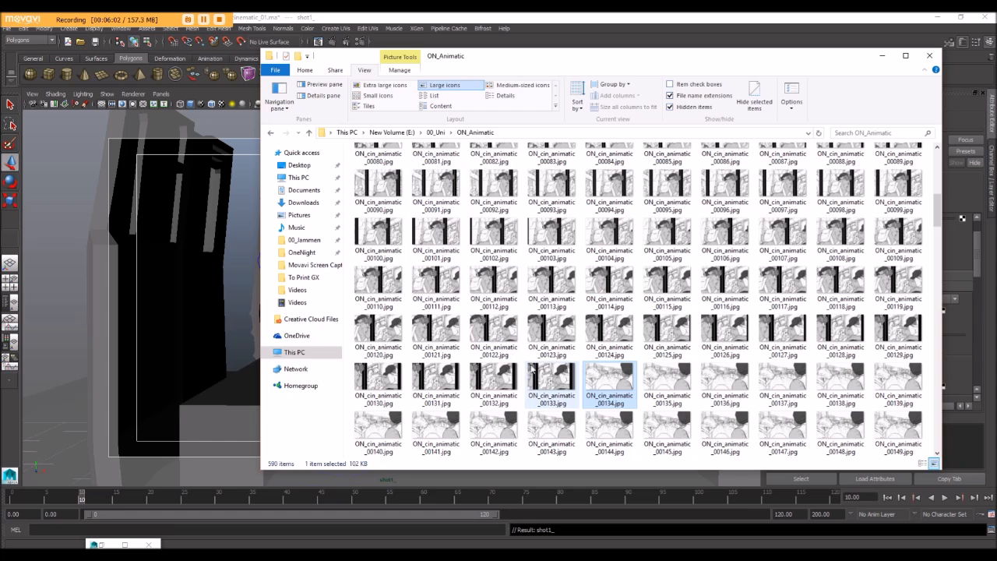
pyautogui.click(536, 366)
pyautogui.click(258, 15)
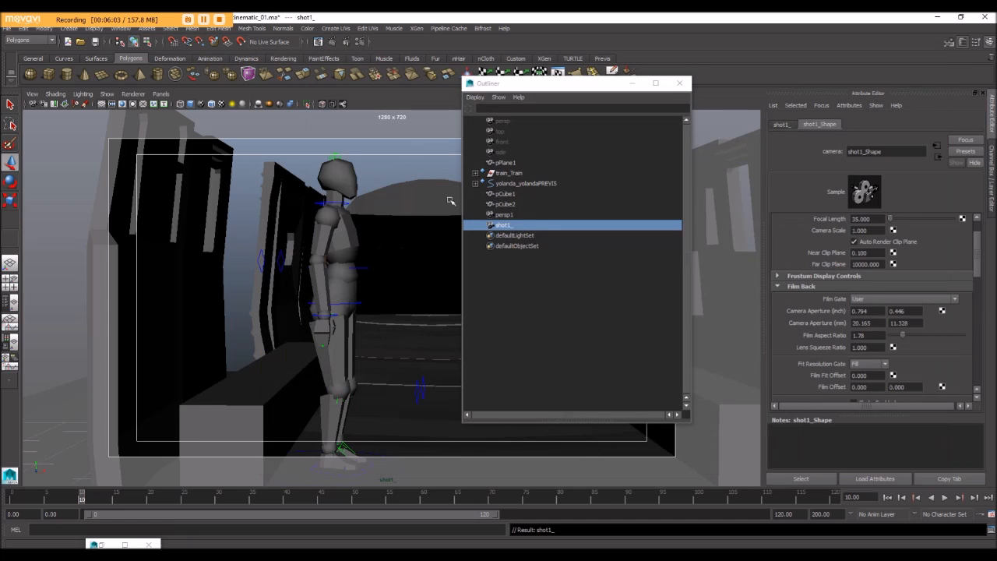
# Complete the camera's name as shot1_0_133 and close the Outliner
pyautogui.doubleClick(522, 225)
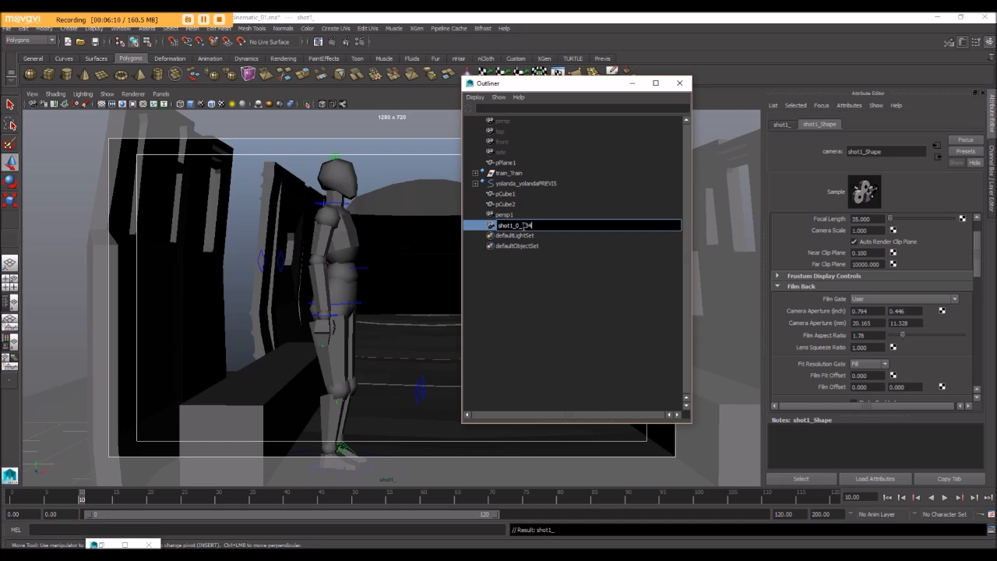
pyautogui.write('0_134')
pyautogui.press('BackSpace')
pyautogui.write('3')
pyautogui.press('Return')
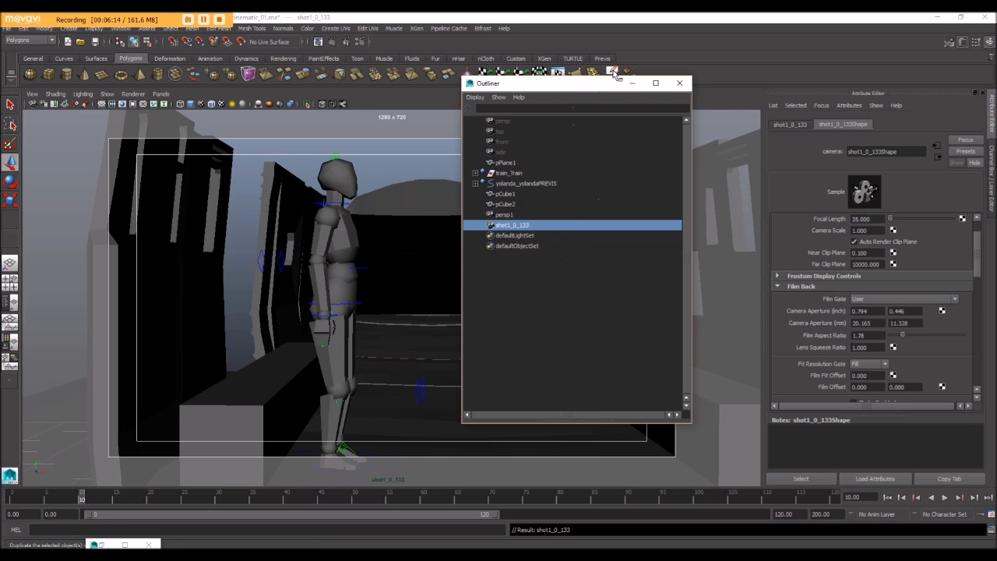
pyautogui.click(679, 83)
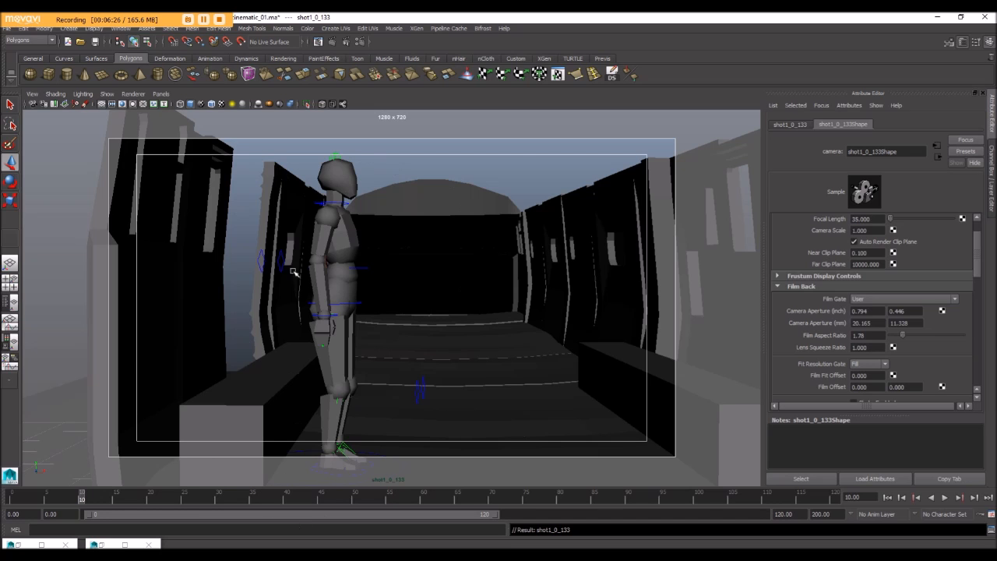
# Switch to After Effects and review the OneNight_Cinematic storyboard animatic around 0:00:02:01
pyautogui.hotkey('alt', 'Tab')
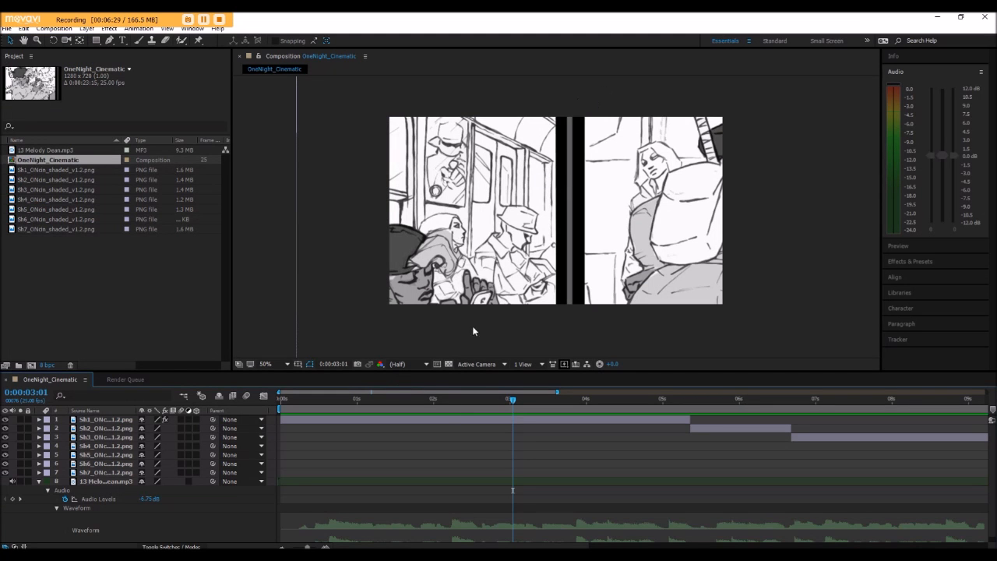
pyautogui.moveTo(511, 402); pyautogui.dragTo(436, 409)
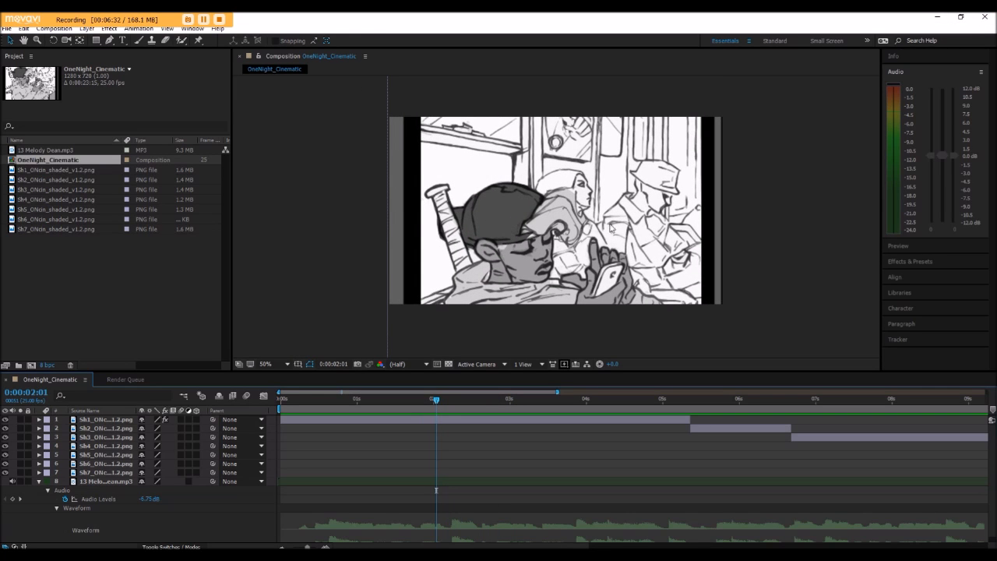
pyautogui.click(937, 16)
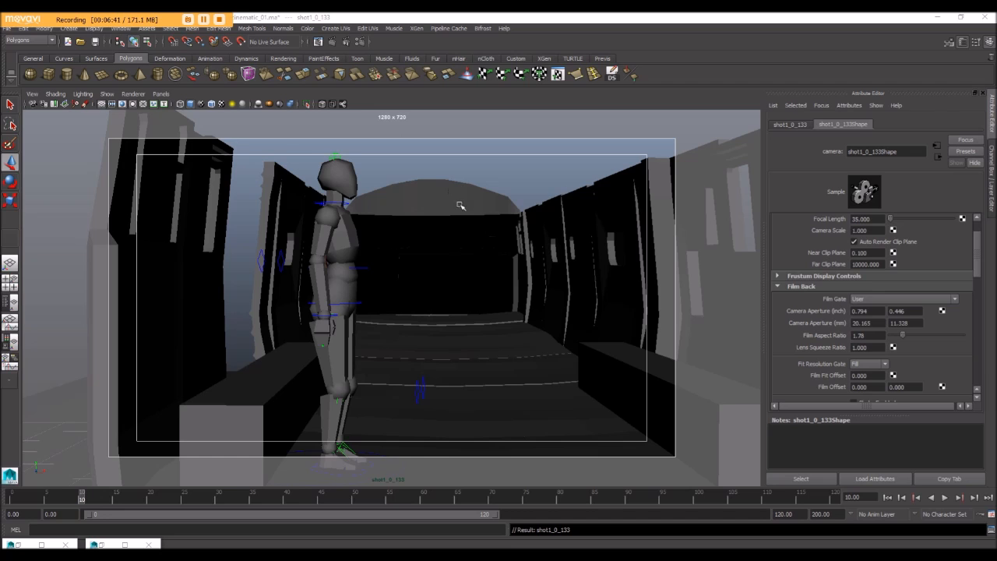
pyautogui.click(32, 94)
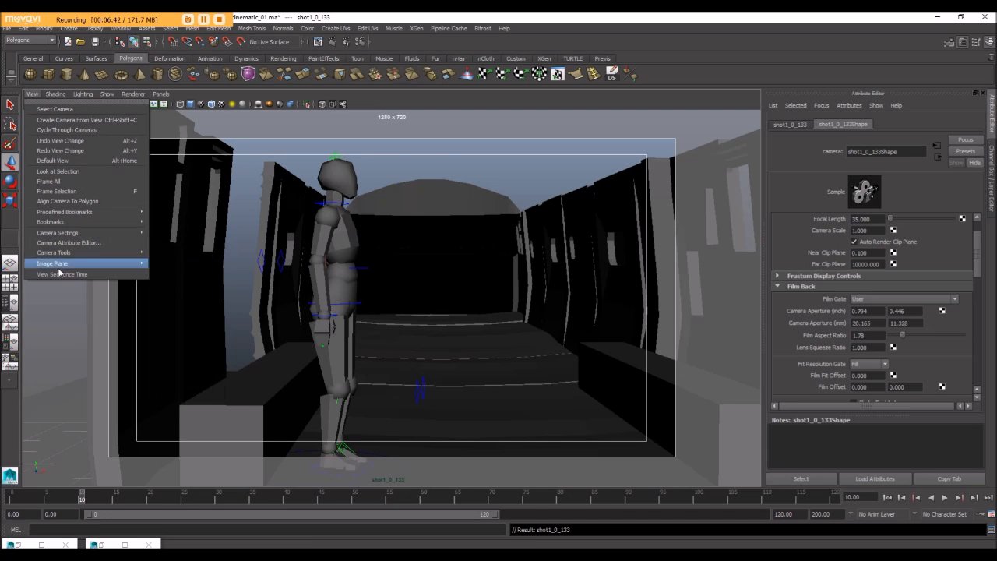
pyautogui.moveTo(66, 268)
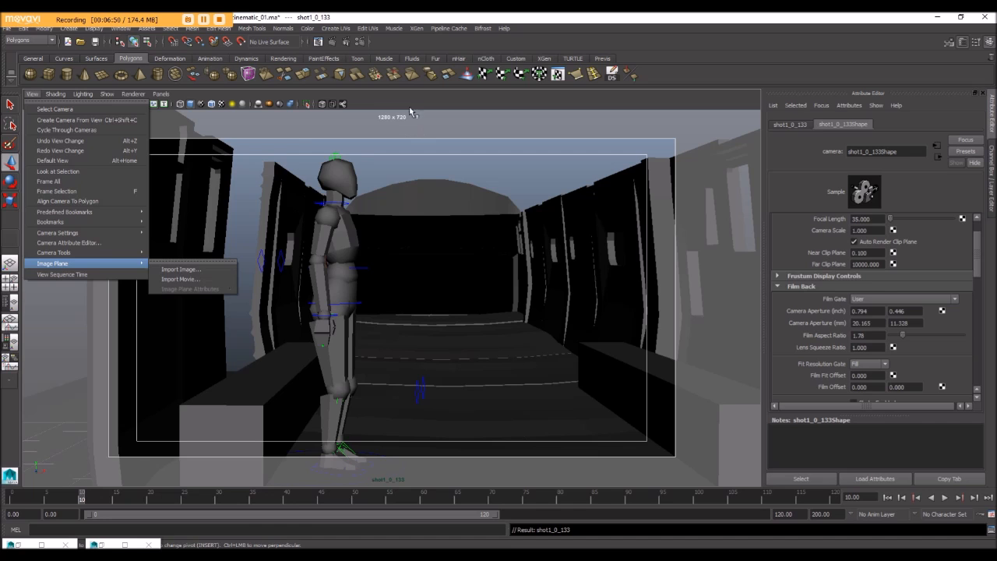
pyautogui.click(394, 89)
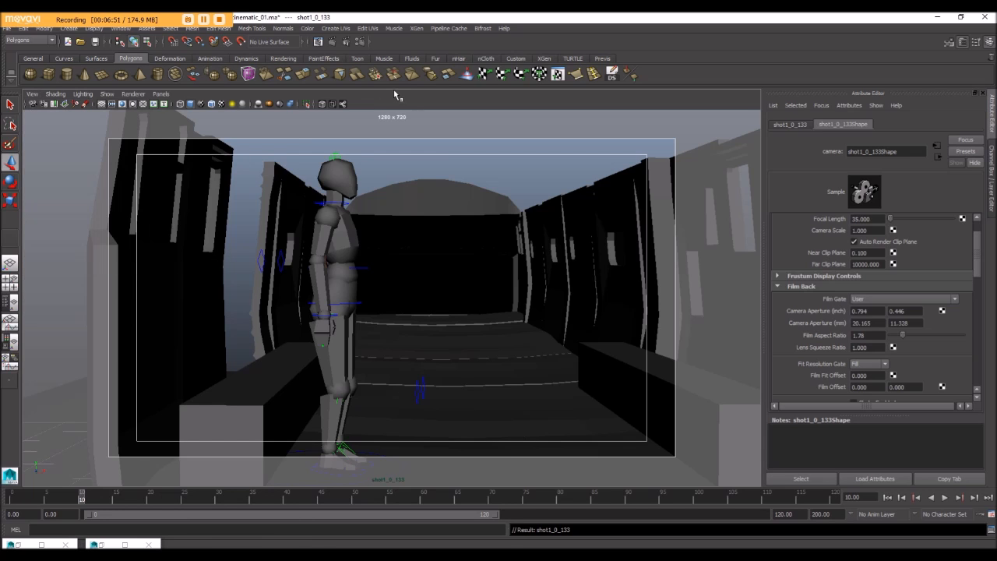
# Make the viewport look through the selected camera shot1_0_133, using the Outliner to check the selection, and close the Outliner
pyautogui.click(121, 29)
pyautogui.click(131, 103)
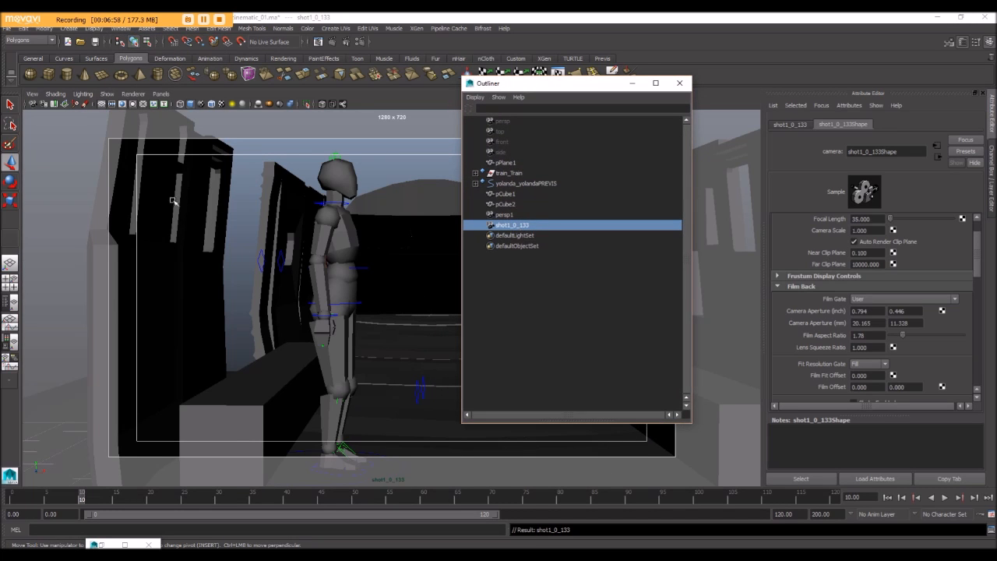
pyautogui.click(159, 94)
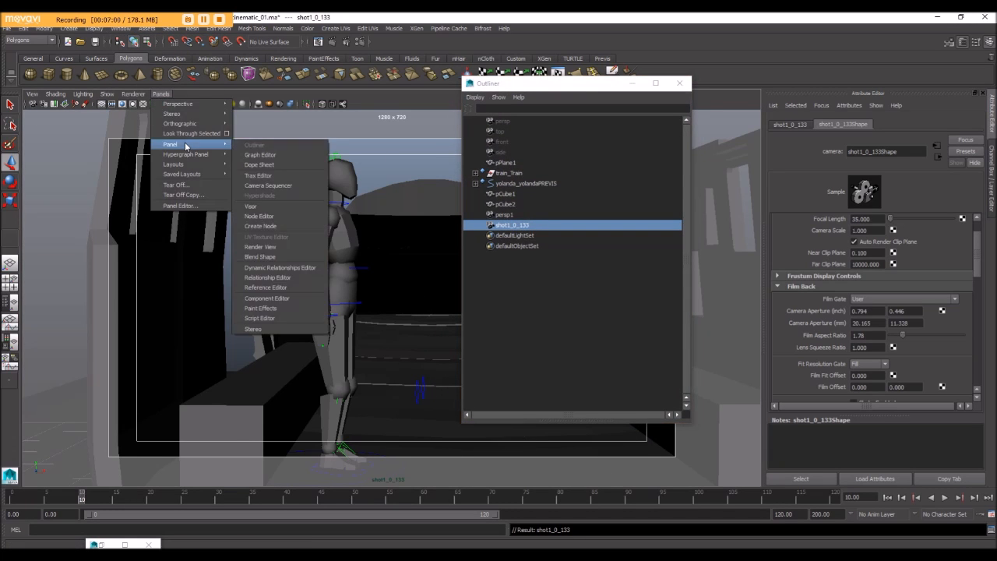
pyautogui.click(180, 136)
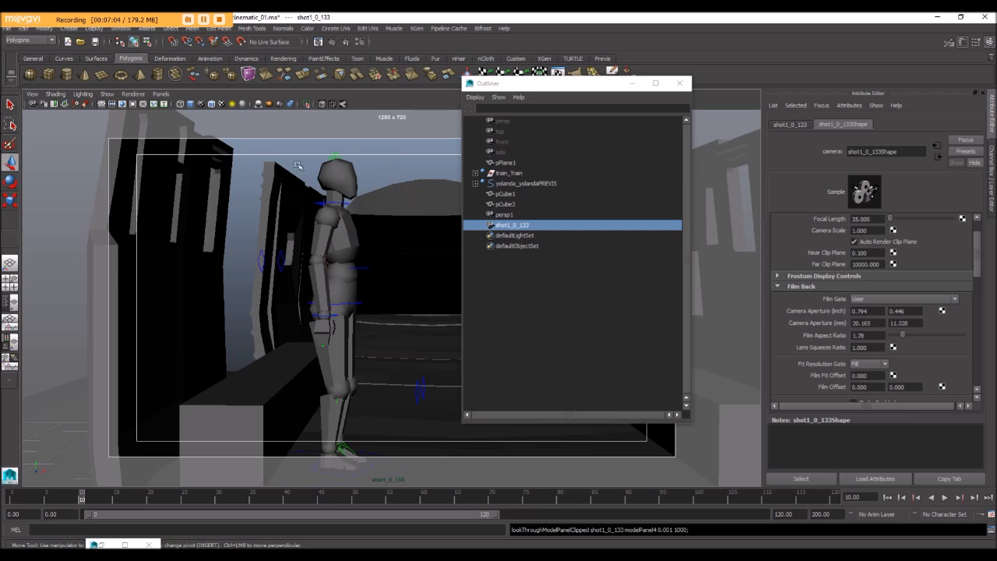
pyautogui.click(679, 82)
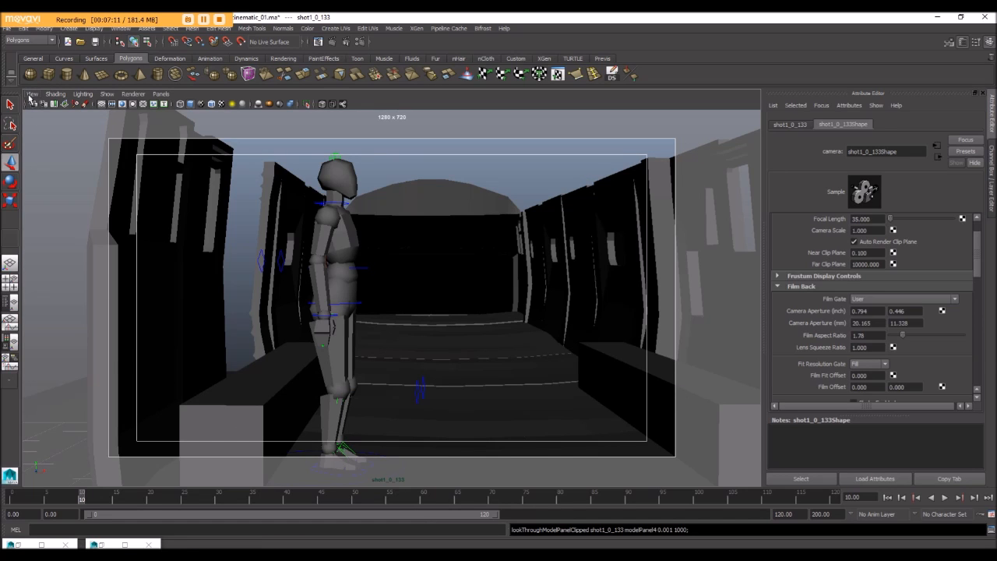
# Import ON_cin_animatic_00000.jpg from E:\00_Uni\ON_Animatic as an image plane on the shot1_0_133 camera
pyautogui.click(31, 94)
pyautogui.moveTo(78, 264)
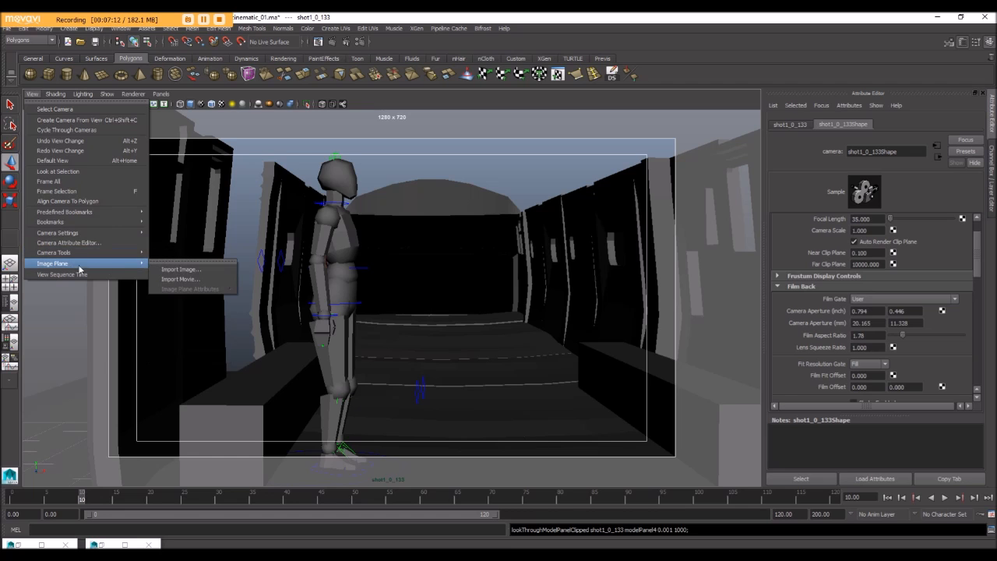
pyautogui.click(170, 271)
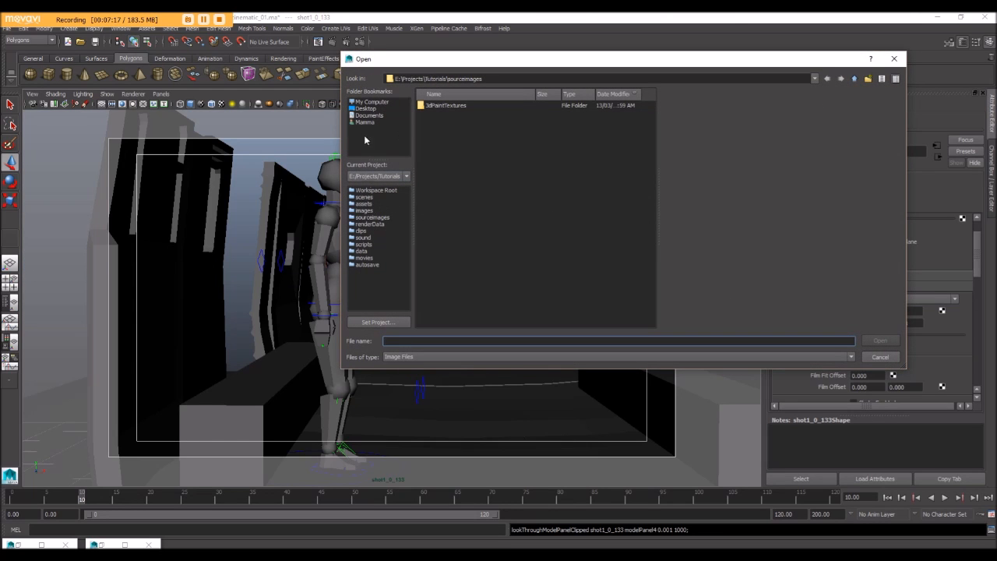
pyautogui.click(365, 102)
pyautogui.doubleClick(444, 105)
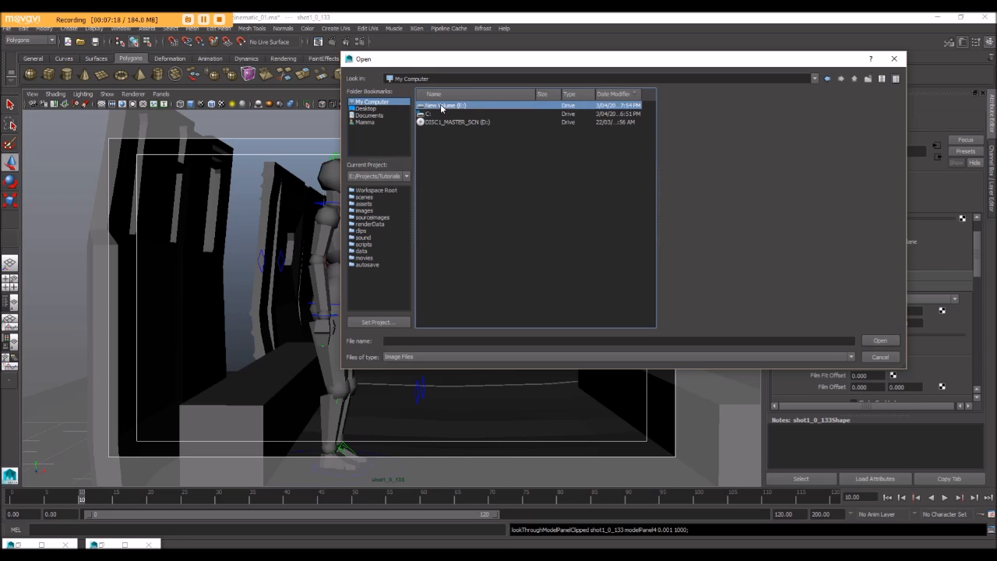
pyautogui.doubleClick(430, 106)
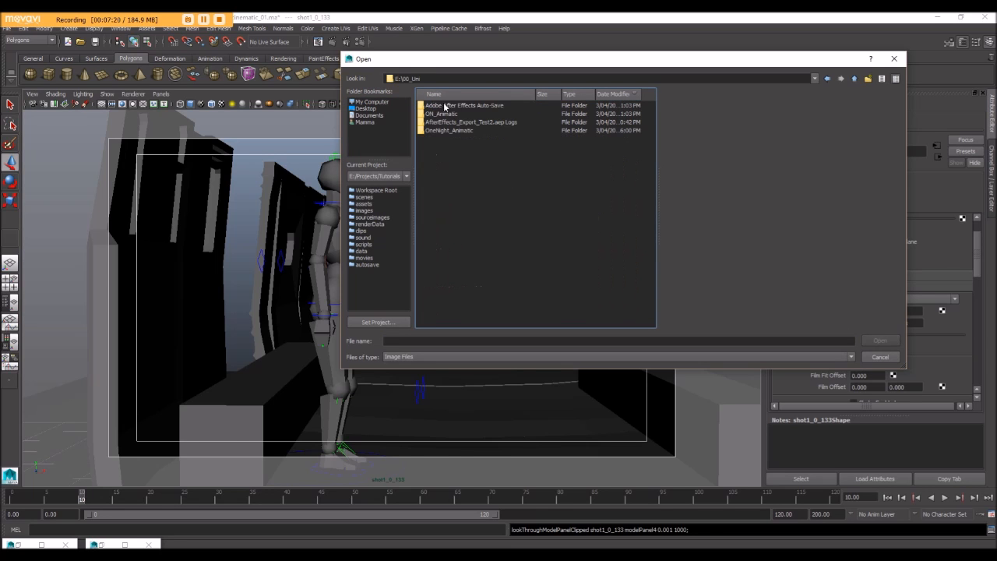
pyautogui.doubleClick(441, 113)
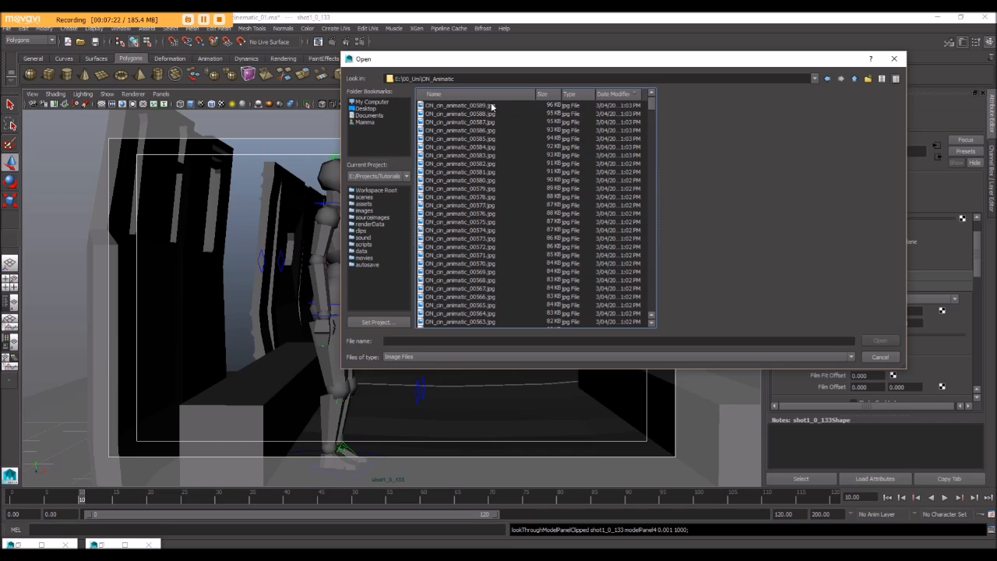
pyautogui.click(475, 94)
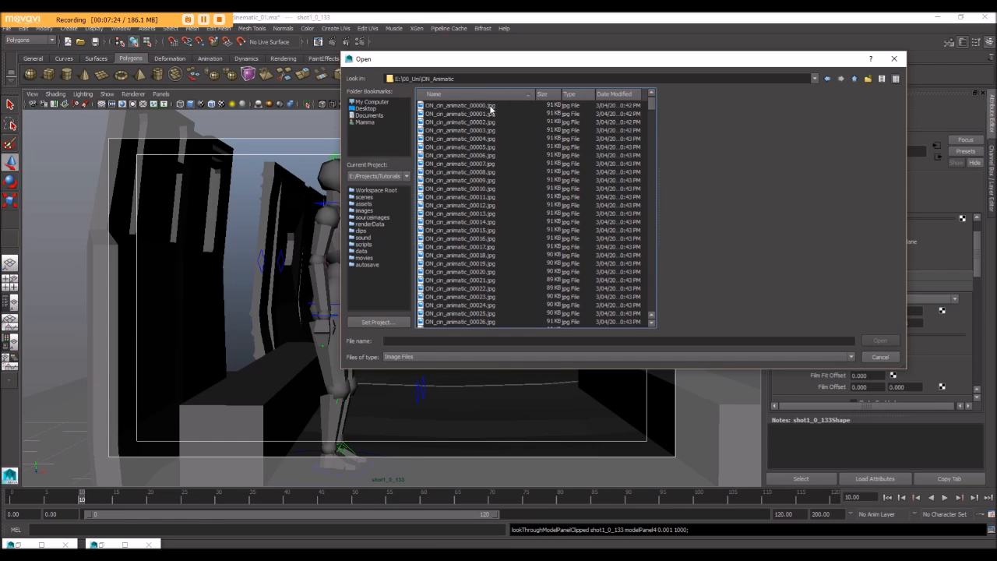
pyautogui.click(477, 106)
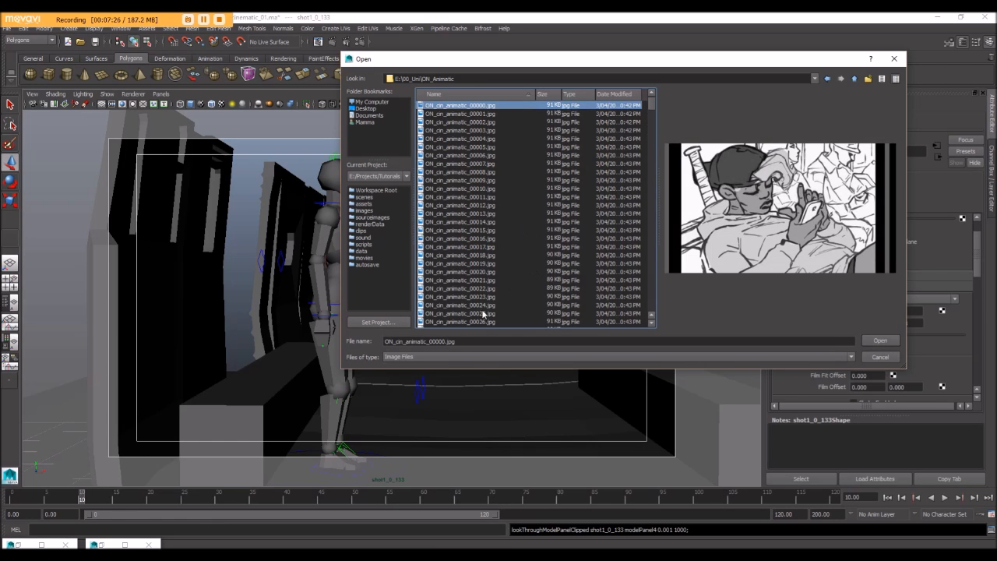
pyautogui.click(879, 340)
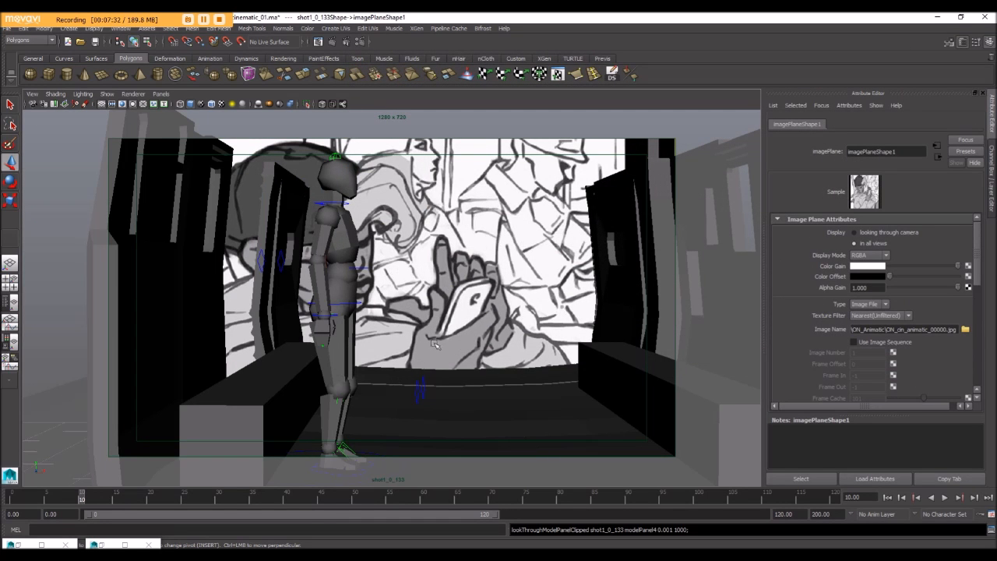
# Set the image plane to display only when looking through the camera
pyautogui.moveTo(980, 248)
pyautogui.mouseDown()
pyautogui.moveTo(984, 254)
pyautogui.moveTo(983, 234)
pyautogui.mouseUp()
pyautogui.scroll(-2, 959, 259)
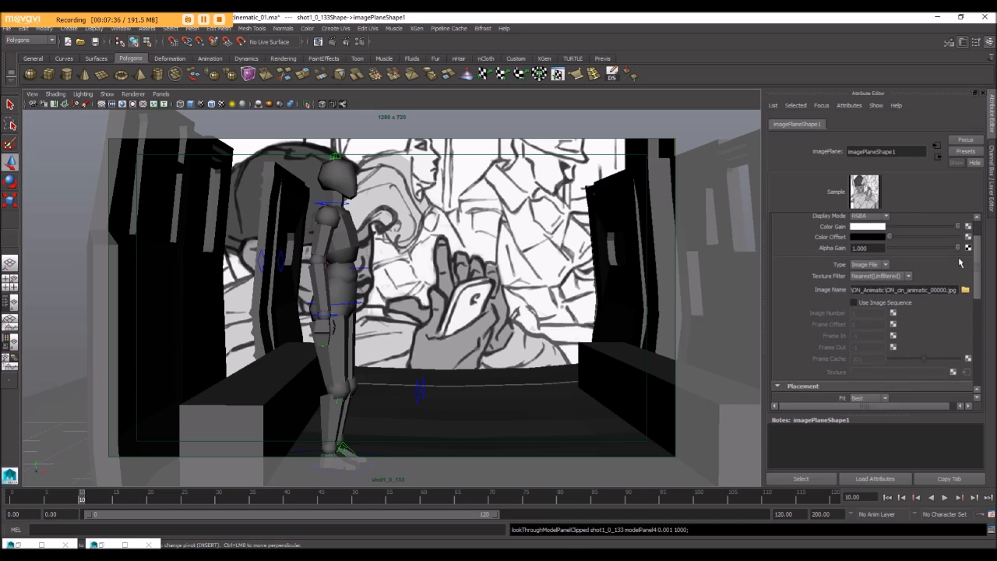
pyautogui.scroll(2, 962, 260)
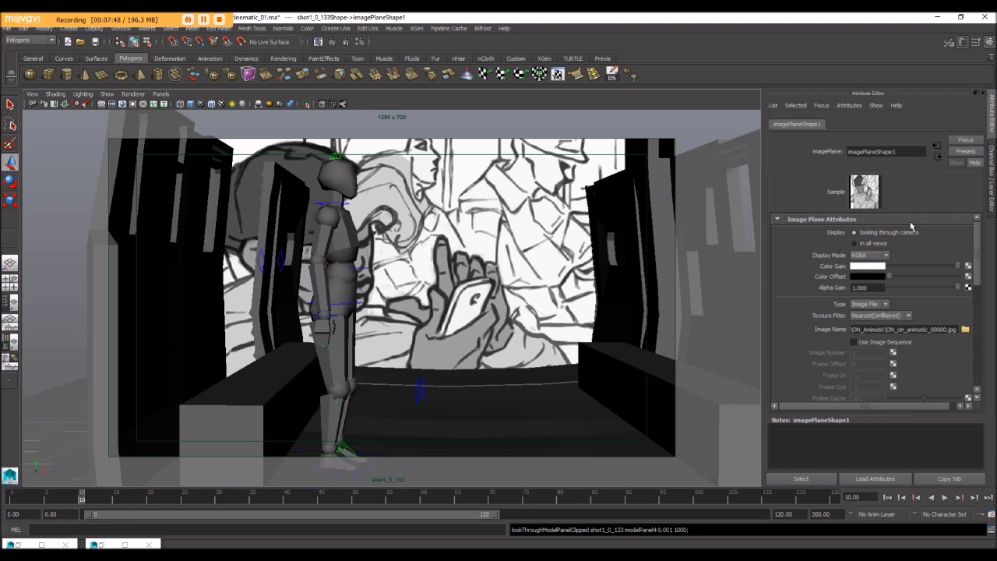
# Enable Use Image Sequence for the image plane and inspect the expression and time nodes connected to its Image Number
pyautogui.moveTo(979, 275); pyautogui.dragTo(982, 291)
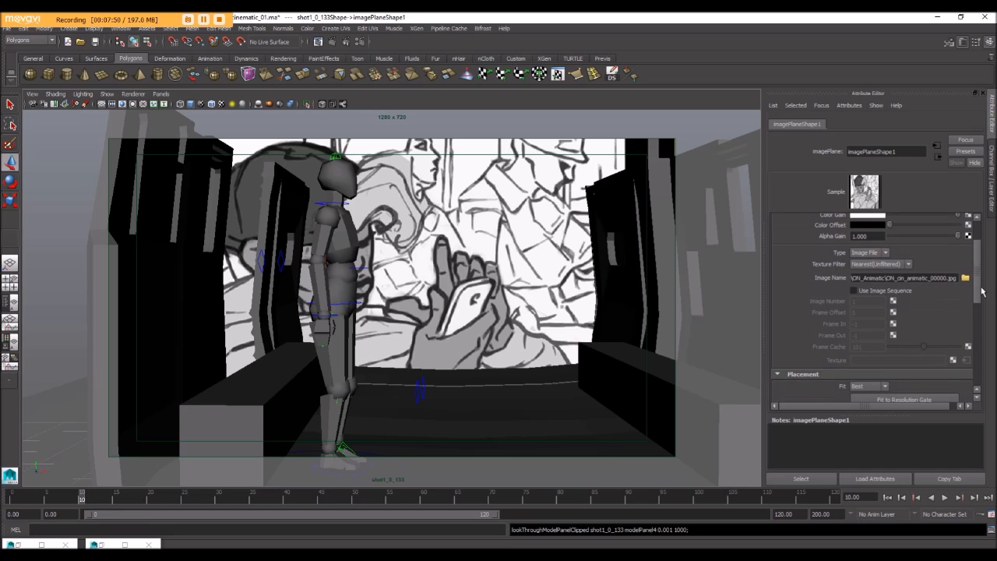
pyautogui.click(854, 290)
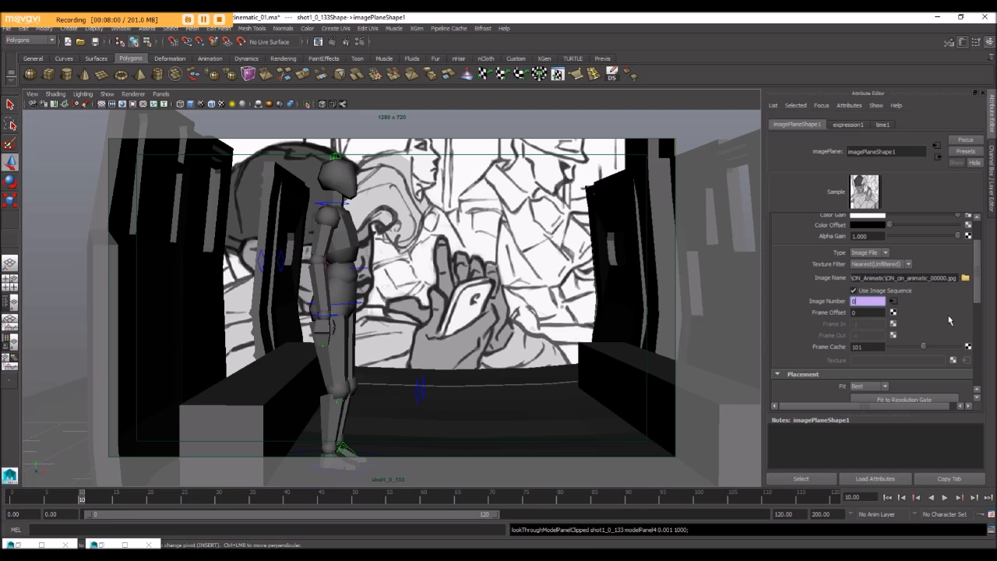
pyautogui.click(892, 302)
pyautogui.click(824, 125)
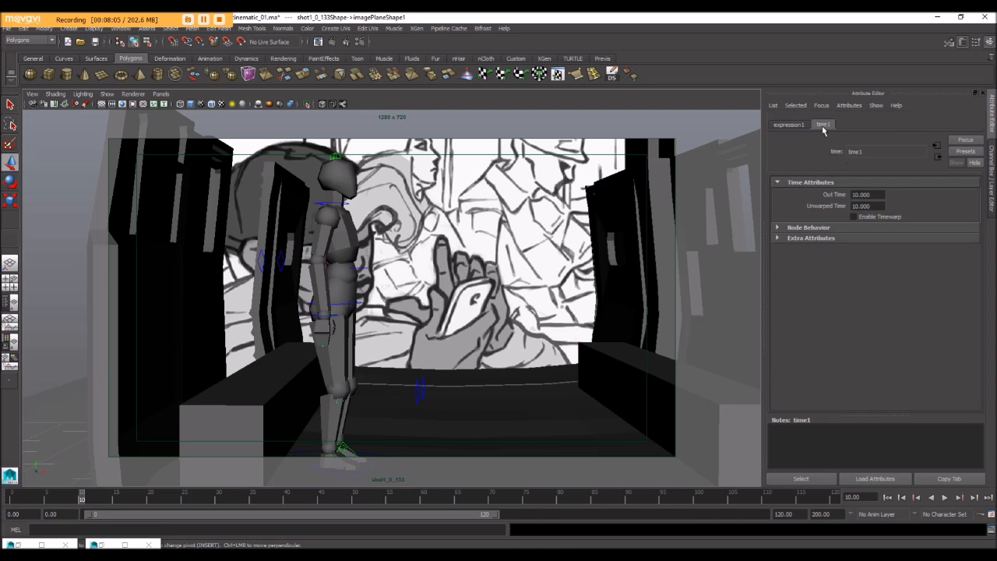
# Review the expression1 and time1 nodes driving the image sequence and clear the selection
pyautogui.click(781, 127)
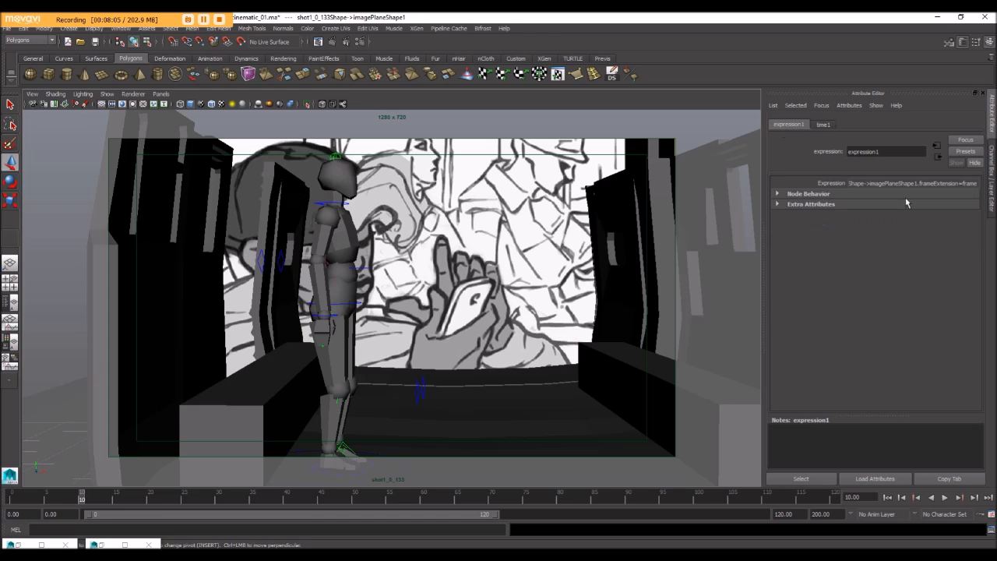
pyautogui.click(938, 146)
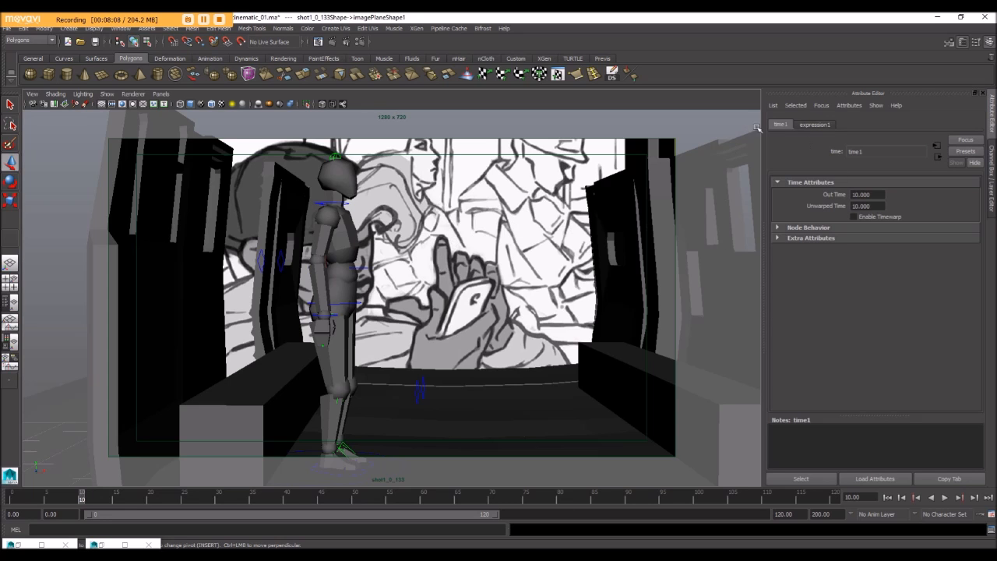
pyautogui.click(465, 208)
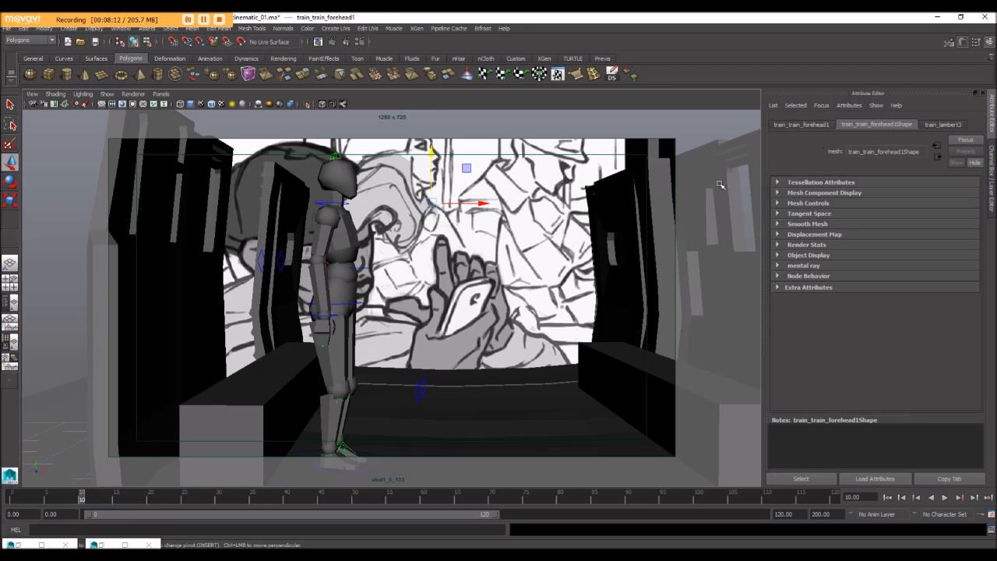
pyautogui.click(507, 187)
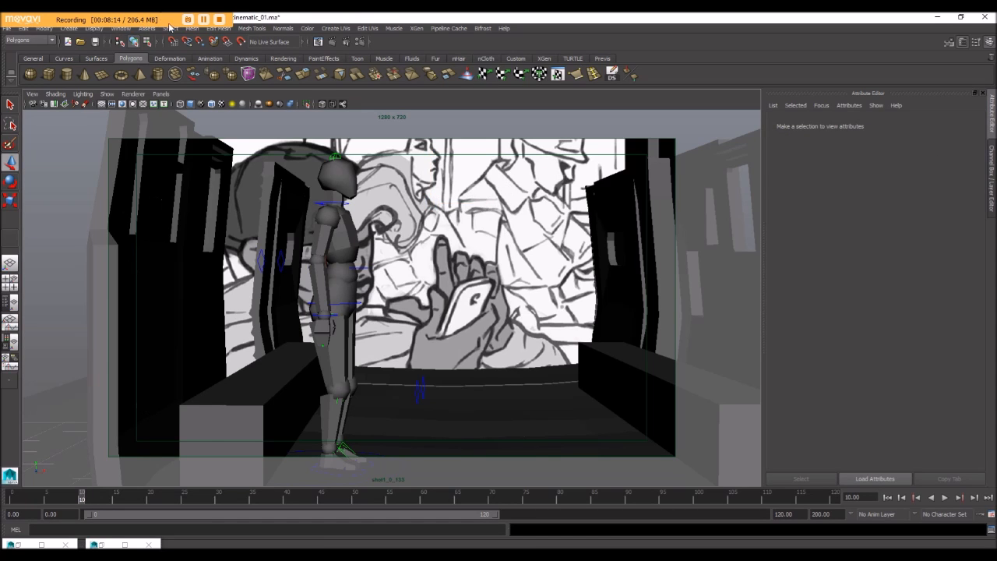
# Select the shot1_0_133 camera in the Outliner and display the attributes of its imagePlaneShape1 node
pyautogui.click(120, 29)
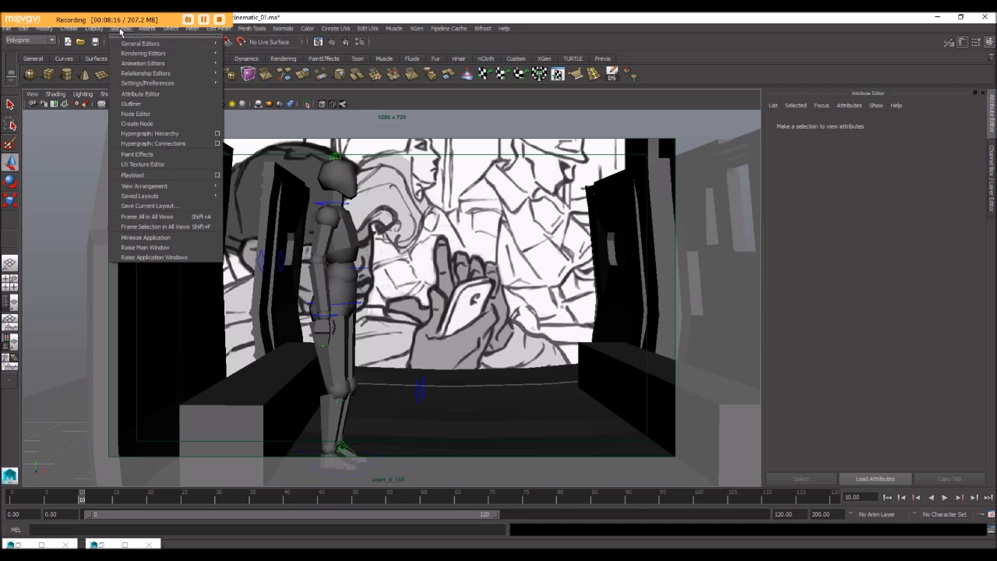
pyautogui.click(154, 102)
pyautogui.moveTo(498, 105); pyautogui.dragTo(526, 82)
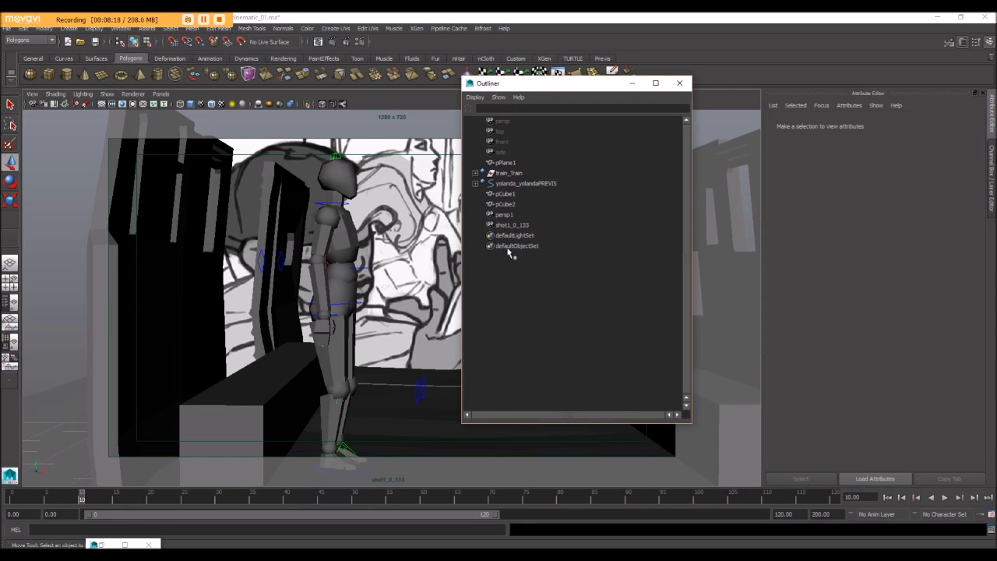
pyautogui.click(508, 225)
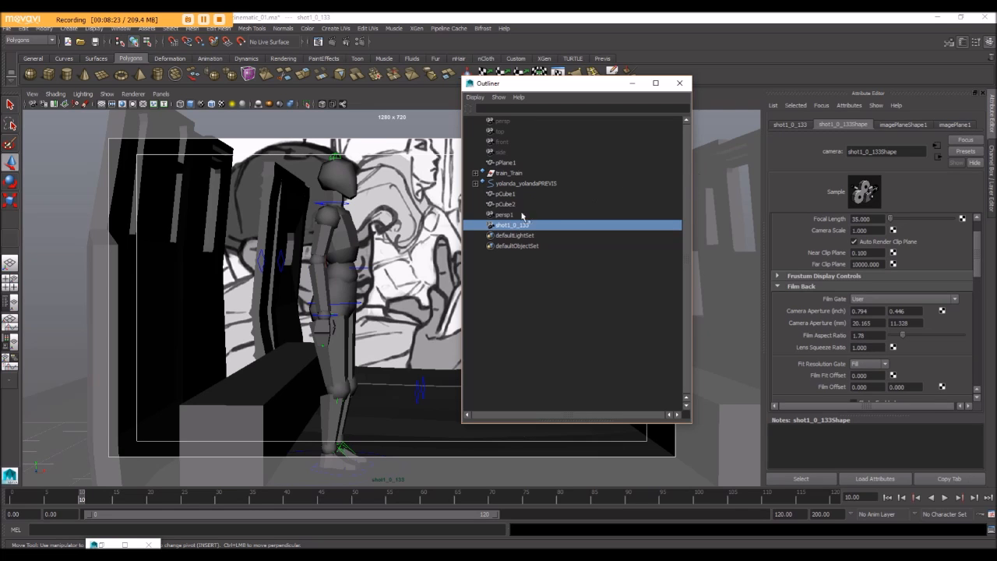
pyautogui.click(956, 125)
pyautogui.click(916, 126)
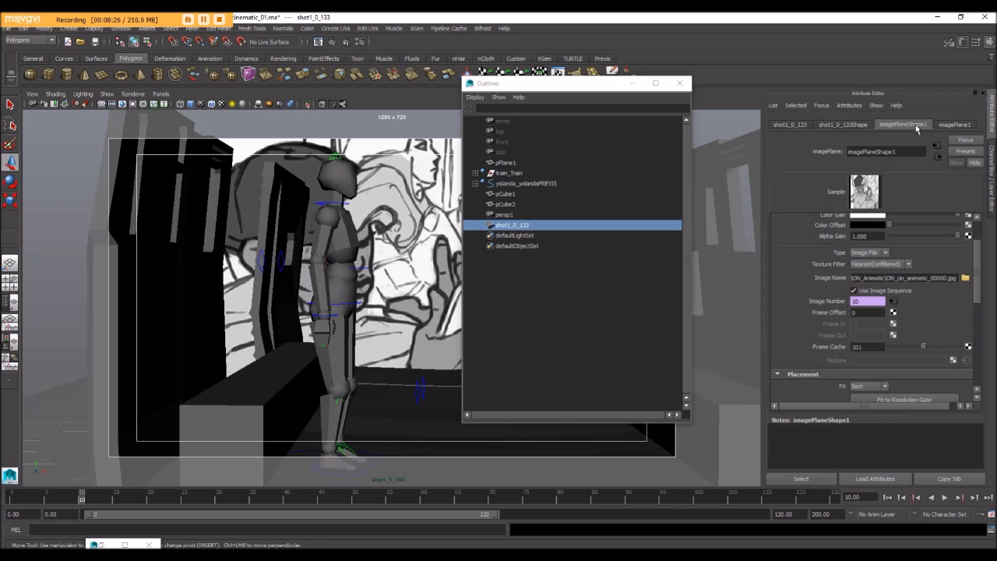
# Examine the expression and time nodes connected to the image plane's Image Number
pyautogui.scroll(-3, 978, 292)
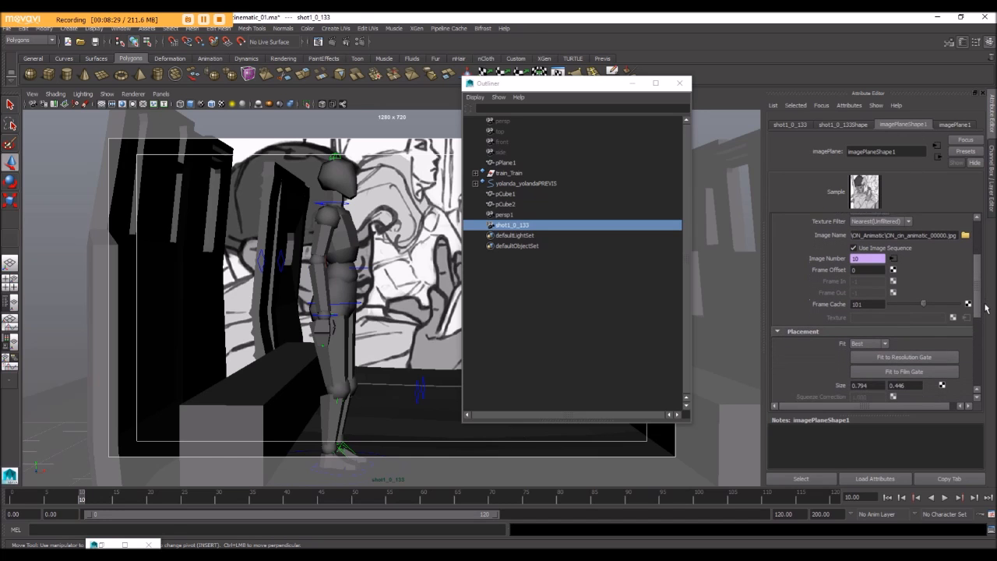
pyautogui.click(894, 253)
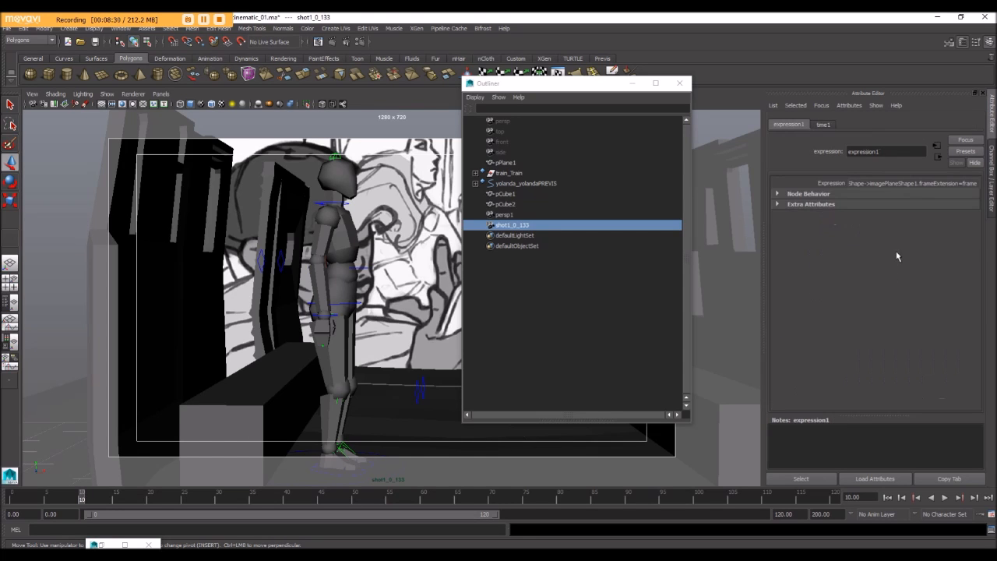
pyautogui.click(823, 126)
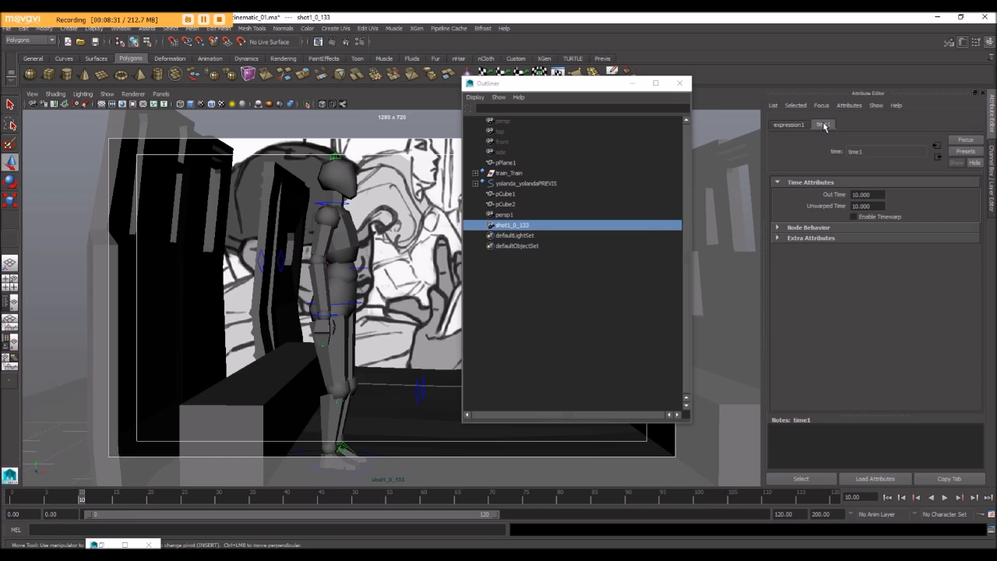
# Return to the shot camera's image plane, fit it to the resolution gate, and minimize the Outliner
pyautogui.click(520, 228)
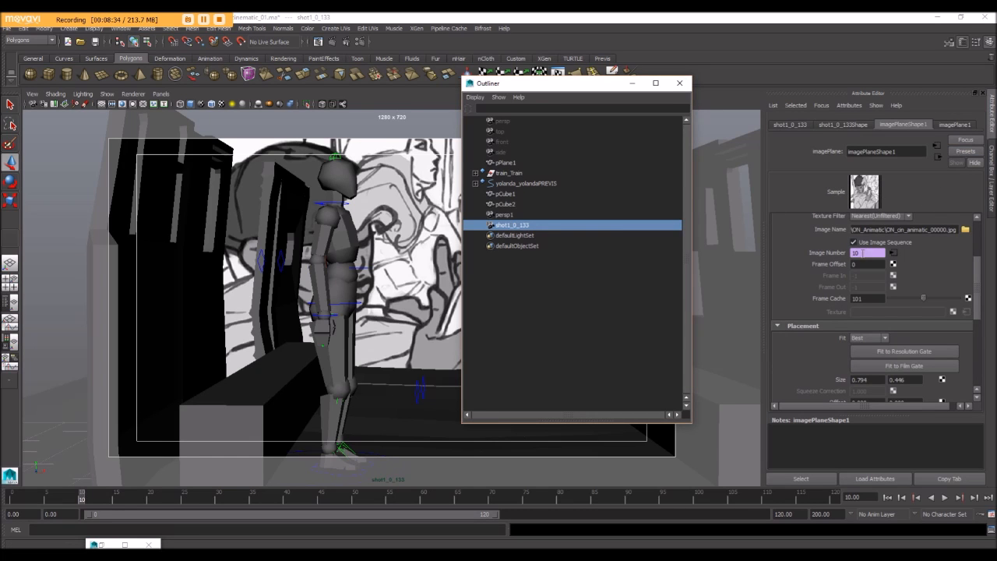
pyautogui.moveTo(974, 270); pyautogui.dragTo(978, 308)
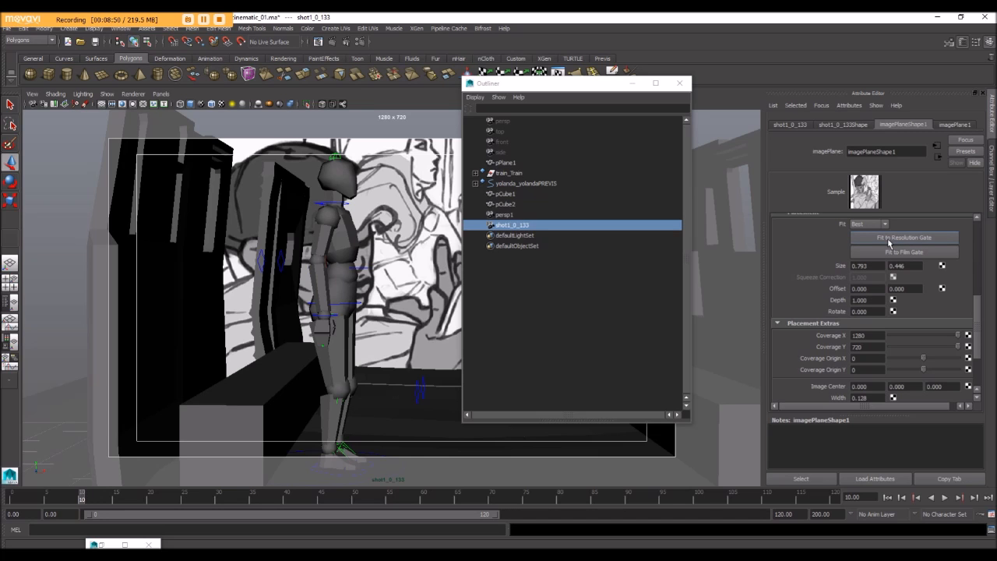
pyautogui.click(632, 83)
# Dolly and orbit the shot camera into the train carriage, framing the standing figure and bench against the storyboard
pyautogui.scroll(-5, 438, 206)
pyautogui.scroll(4, 438, 206)
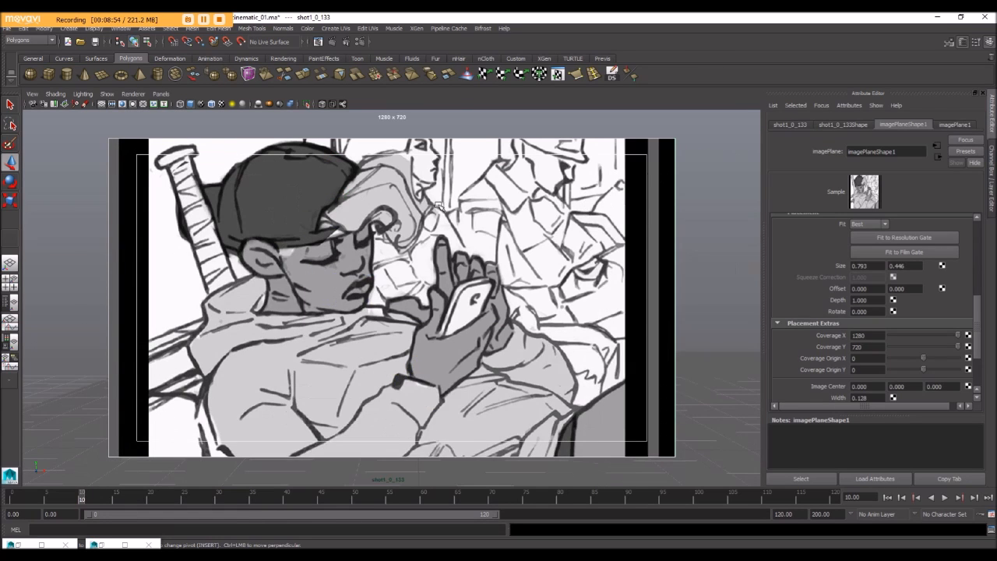
pyautogui.scroll(-4, 438, 205)
pyautogui.scroll(4, 438, 206)
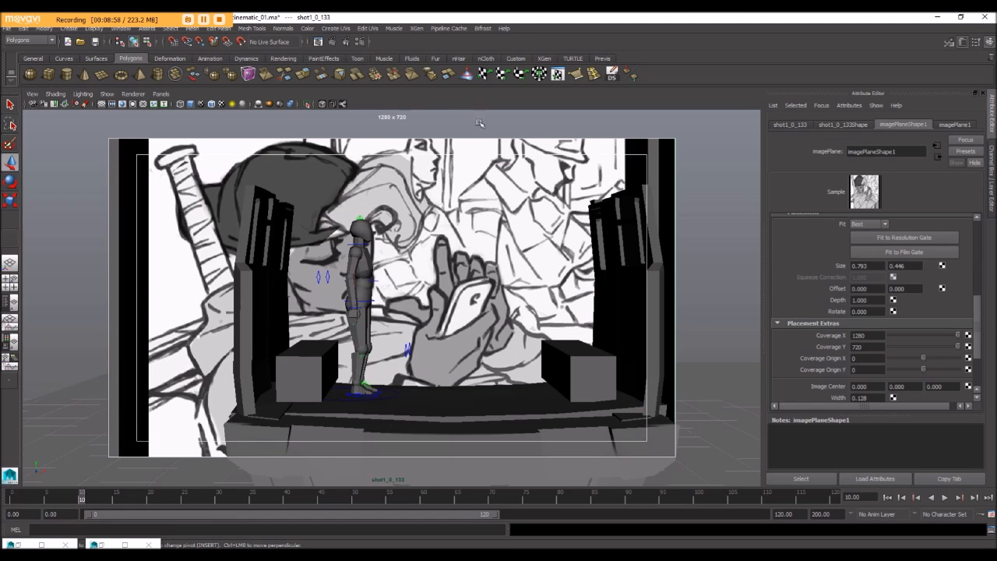
pyautogui.scroll(2, 416, 415)
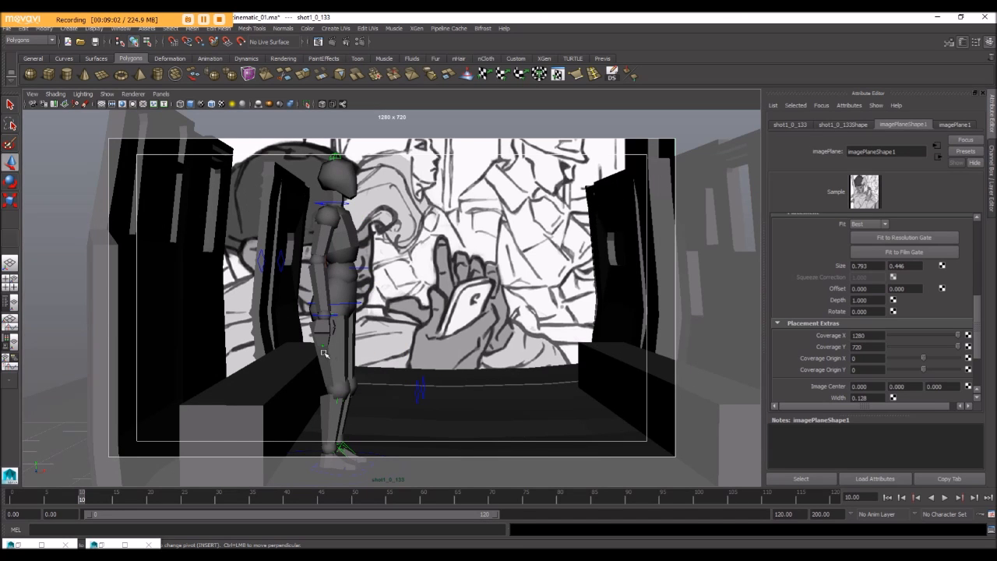
pyautogui.scroll(5, 288, 343)
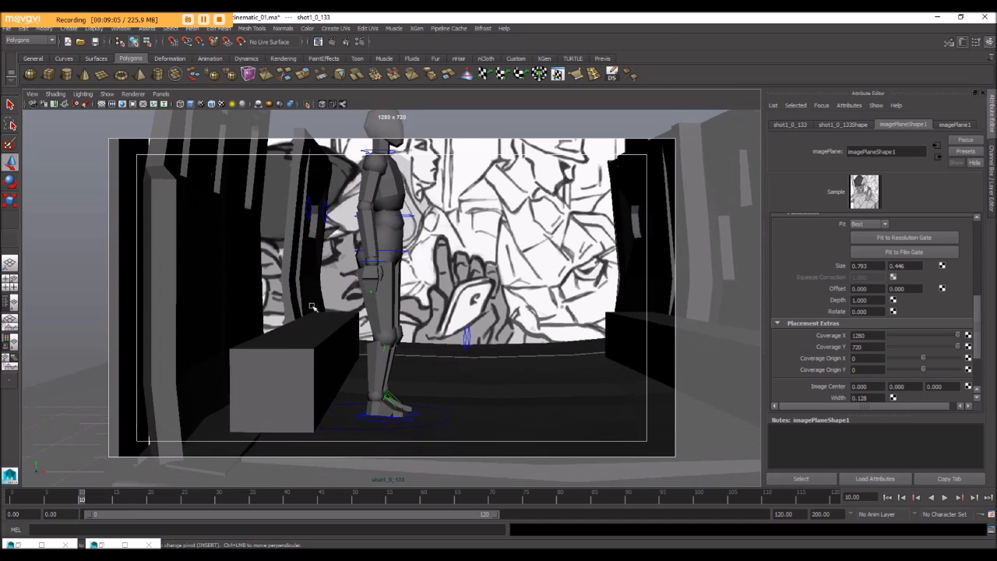
pyautogui.moveTo(312, 307)
pyautogui.keyDown('alt'); pyautogui.mouseDown()
pyautogui.moveTo(370, 384)
pyautogui.moveTo(416, 383)
pyautogui.moveTo(403, 378)
pyautogui.moveTo(411, 383)
pyautogui.moveTo(403, 345)
pyautogui.moveTo(532, 228)
pyautogui.mouseUp(); pyautogui.keyUp('alt')
# Refine the shot camera's angle along the bench and wall columns, alternating wireframe and shaded display to compare with the storyboard
pyautogui.click(366, 237)
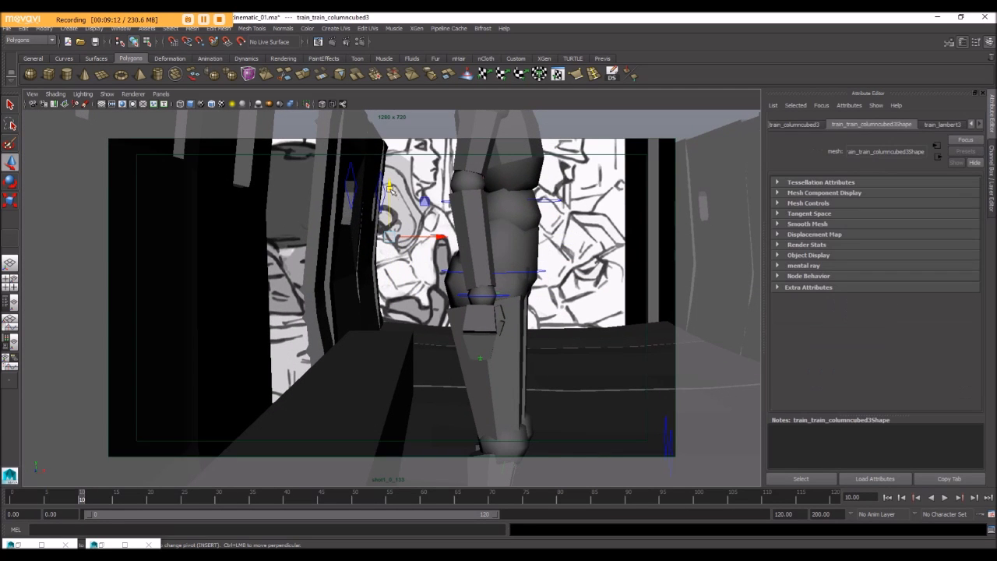
pyautogui.press('4')
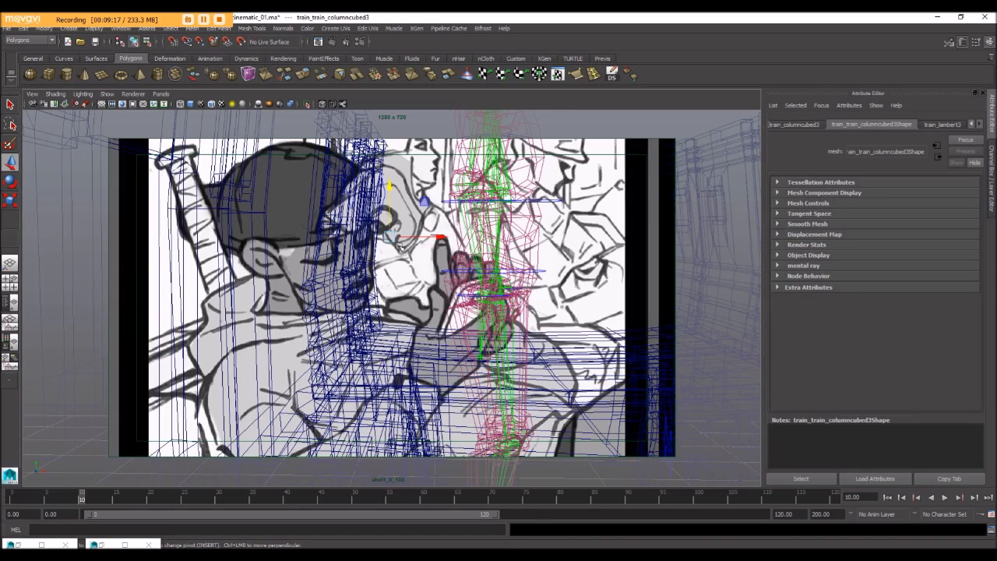
pyautogui.moveTo(306, 223)
pyautogui.keyDown('alt'); pyautogui.mouseDown()
pyautogui.moveTo(340, 225)
pyautogui.moveTo(341, 235)
pyautogui.mouseUp(); pyautogui.keyUp('alt')
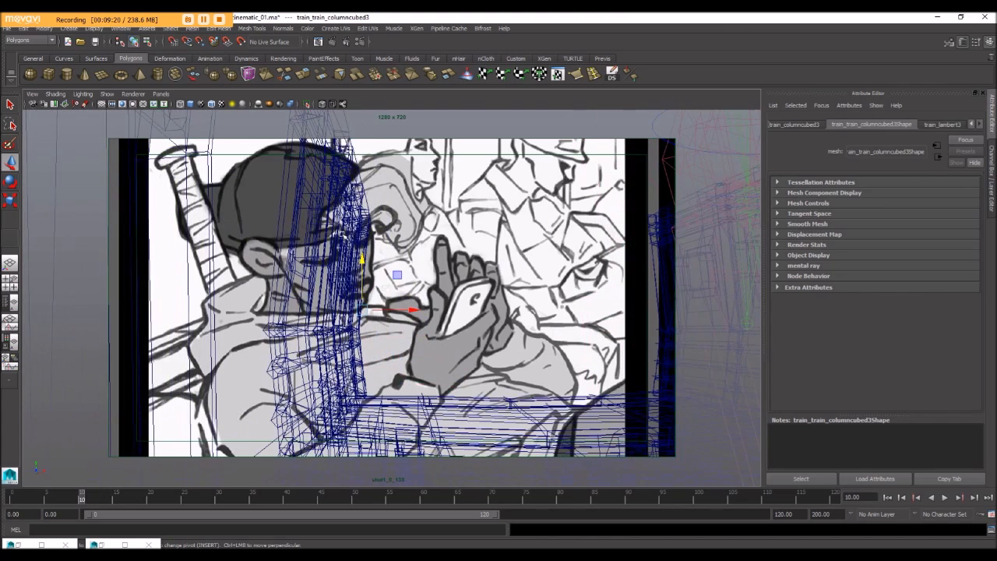
pyautogui.press('5')
pyautogui.moveTo(355, 272)
pyautogui.keyDown('alt'); pyautogui.mouseDown()
pyautogui.moveTo(352, 286)
pyautogui.moveTo(361, 278)
pyautogui.moveTo(345, 261)
pyautogui.moveTo(356, 232)
pyautogui.moveTo(369, 255)
pyautogui.moveTo(356, 252)
pyautogui.mouseUp(); pyautogui.keyUp('alt')
pyautogui.press('4')
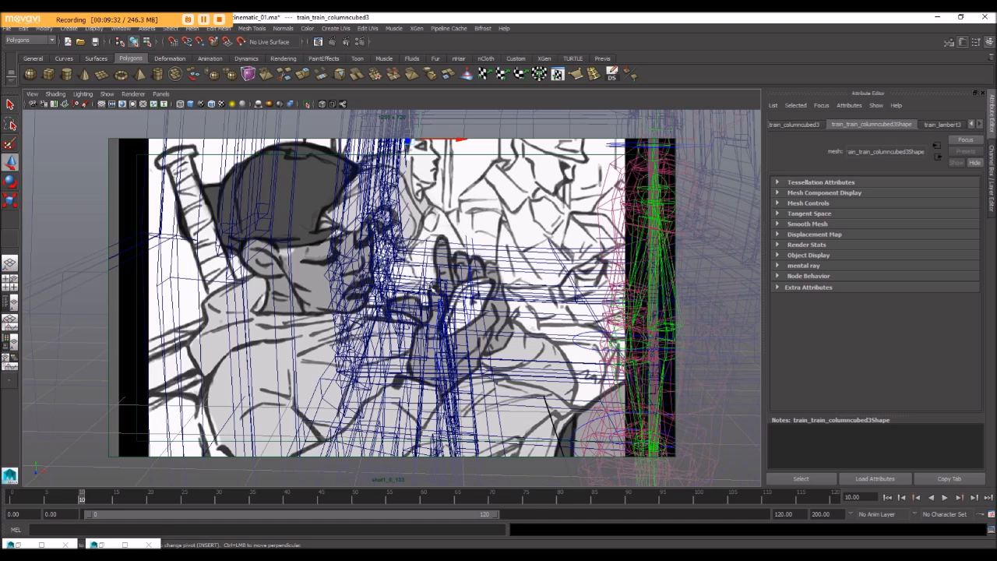
pyautogui.press('5')
pyautogui.keyDown('alt'); pyautogui.moveTo(373, 307); pyautogui.dragTo(373, 303); pyautogui.keyUp('alt')
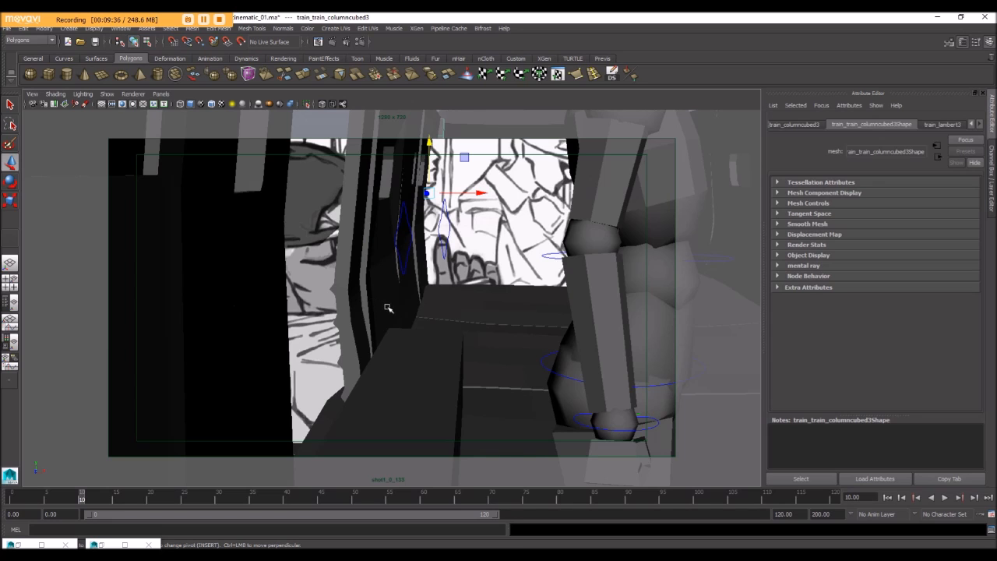
pyautogui.scroll(-7, 388, 307)
pyautogui.scroll(5, 388, 308)
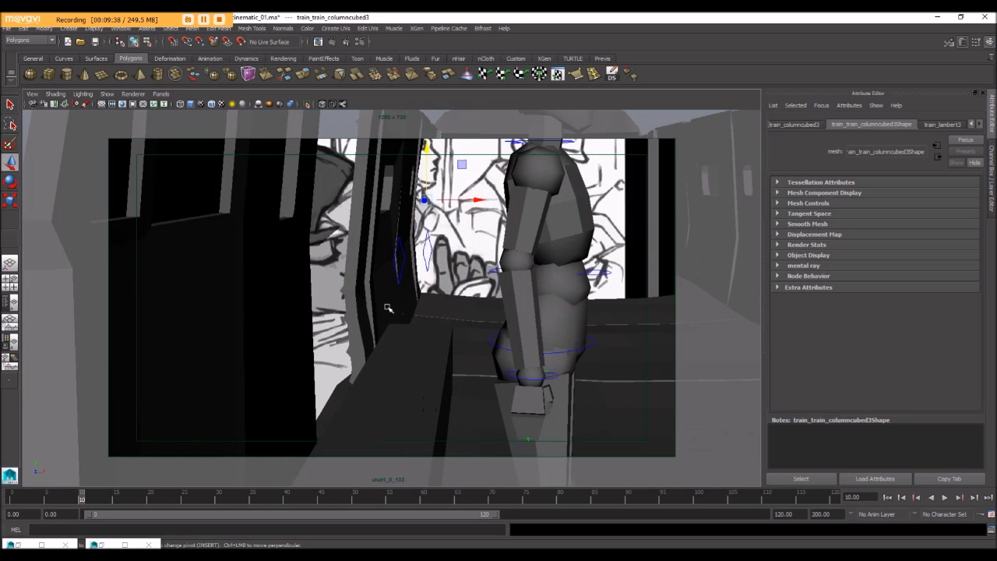
pyautogui.scroll(3, 283, 323)
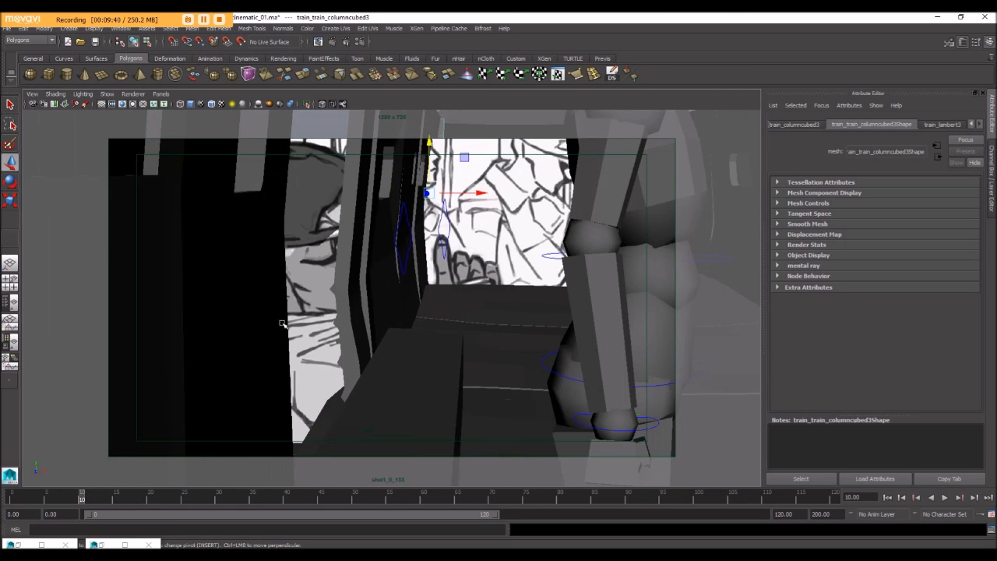
# Move the character's yolanda_ctrl_butt control down and sideways to lower the figure and bring it over the bench
pyautogui.click(549, 368)
pyautogui.moveTo(619, 318); pyautogui.dragTo(611, 436)
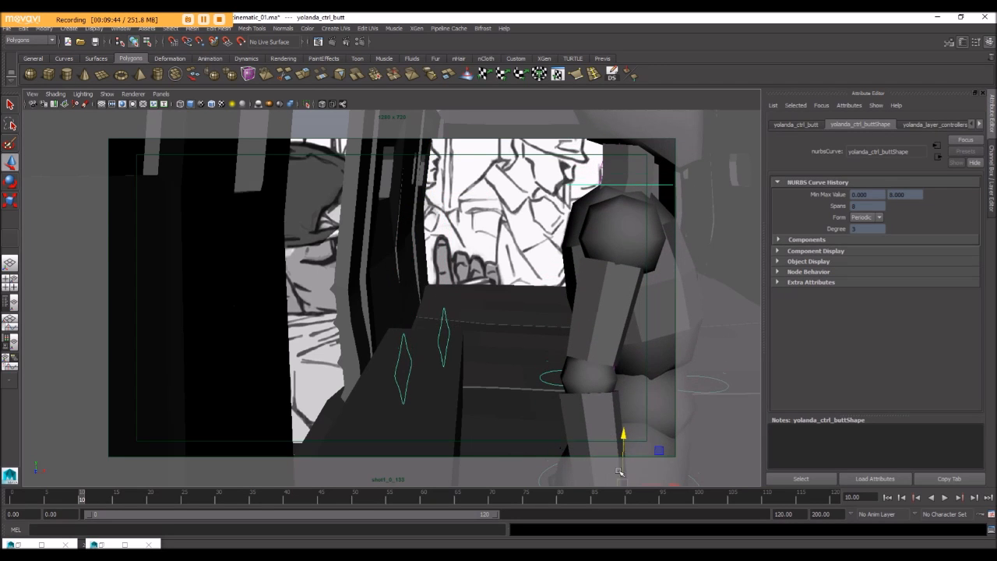
pyautogui.keyDown('alt'); pyautogui.moveTo(674, 483); pyautogui.dragTo(446, 477); pyautogui.keyUp('alt')
pyautogui.press('w')
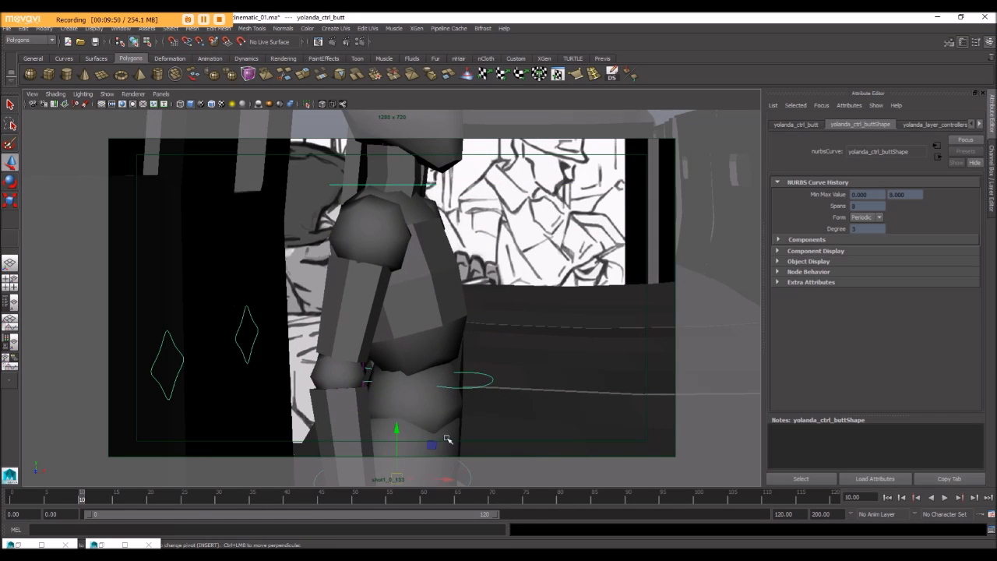
# Rotate the character's hip and waist controls to pose the torso towards the storyboard character's seated posture
pyautogui.press('e')
pyautogui.moveTo(436, 454); pyautogui.dragTo(416, 452)
pyautogui.click(429, 361)
pyautogui.moveTo(405, 340); pyautogui.dragTo(448, 415)
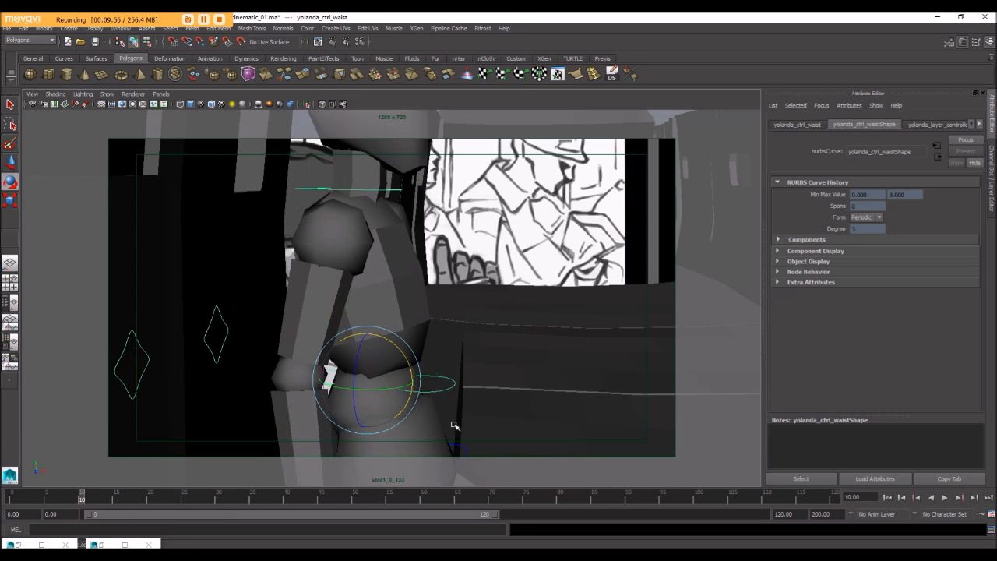
pyautogui.click(463, 451)
pyautogui.moveTo(451, 450); pyautogui.dragTo(425, 380)
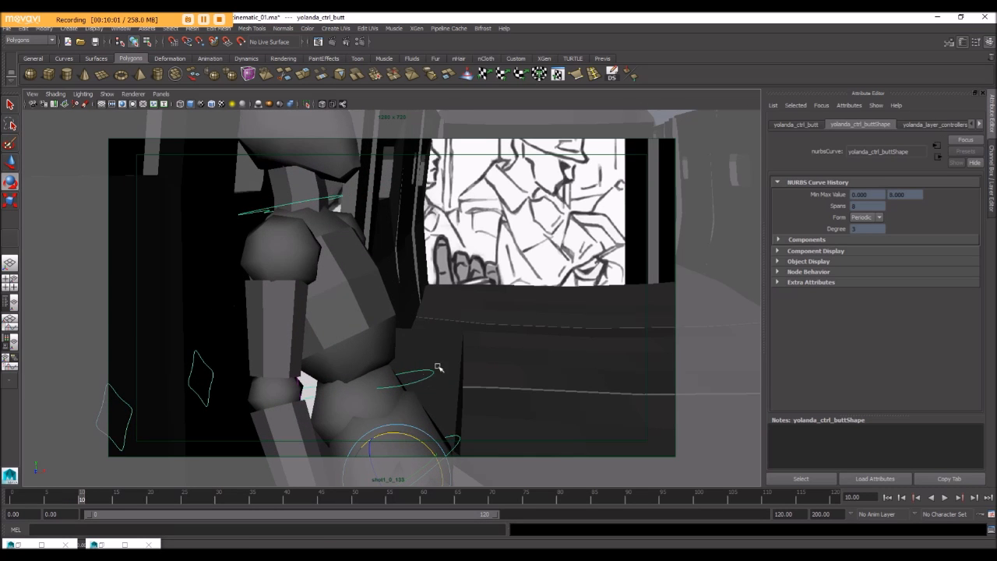
# Switch the viewport to X-ray shading so the storyboard shows through the geometry, trying the X-ray joints display too
pyautogui.click(323, 105)
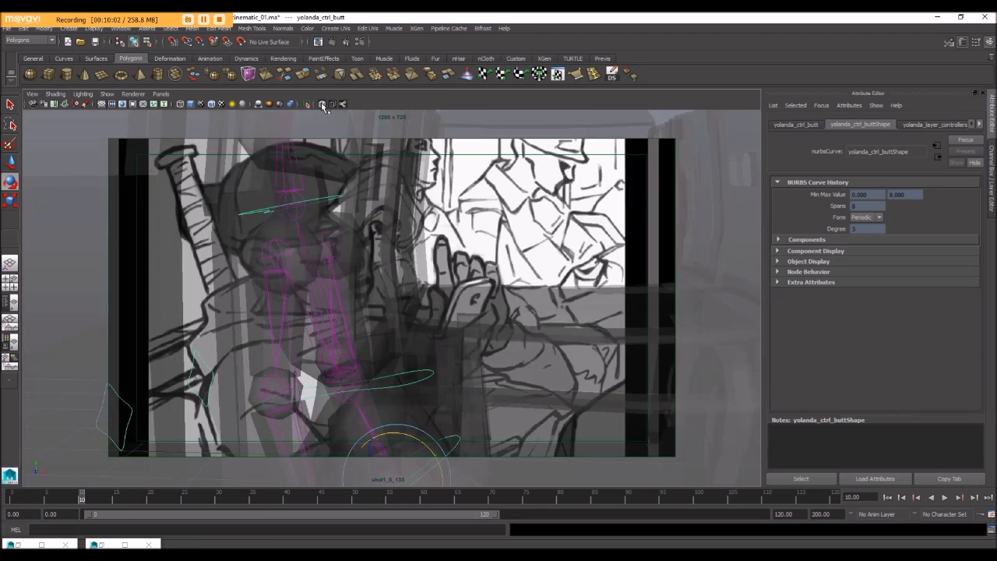
pyautogui.click(341, 105)
pyautogui.click(322, 105)
pyautogui.click(341, 105)
pyautogui.click(323, 104)
# Orbit, pan and dolly the shot camera to line up the figure's head and shoulders with the storyboard character
pyautogui.scroll(-5, 432, 324)
pyautogui.moveTo(434, 318)
pyautogui.keyDown('alt'); pyautogui.mouseDown()
pyautogui.moveTo(423, 322)
pyautogui.moveTo(432, 332)
pyautogui.mouseUp(); pyautogui.keyUp('alt')
pyautogui.scroll(3, 430, 331)
pyautogui.keyDown('alt'); pyautogui.moveTo(418, 328); pyautogui.dragTo(466, 360, button='middle'); pyautogui.keyUp('alt')
pyautogui.keyDown('alt'); pyautogui.moveTo(466, 359); pyautogui.dragTo(357, 307); pyautogui.keyUp('alt')
pyautogui.moveTo(358, 307)
pyautogui.keyDown('alt'); pyautogui.mouseDown(button='middle')
pyautogui.moveTo(371, 292)
pyautogui.moveTo(358, 304)
pyautogui.mouseUp(button='middle'); pyautogui.keyUp('alt')
pyautogui.keyDown('alt'); pyautogui.moveTo(357, 305); pyautogui.dragTo(359, 305); pyautogui.keyUp('alt')
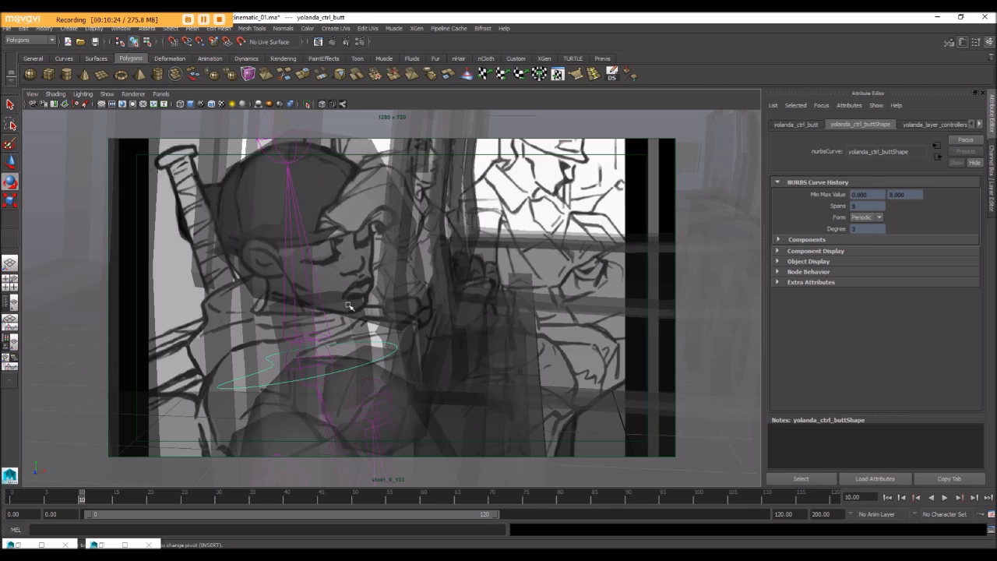
pyautogui.keyDown('alt'); pyautogui.moveTo(342, 358); pyautogui.dragTo(308, 357); pyautogui.keyUp('alt')
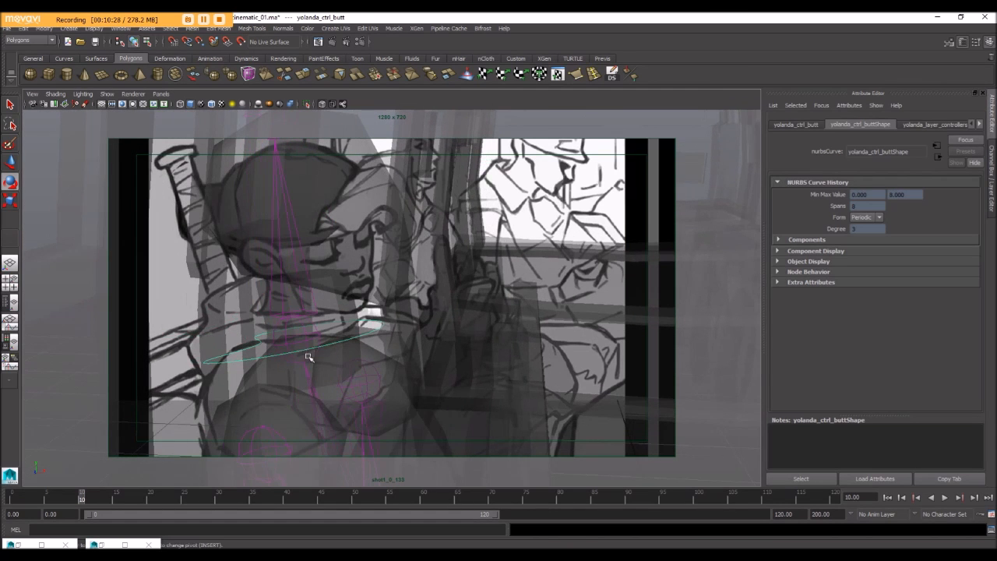
# Select the character's yolanda_ctrl_neck control and turn off the viewport's X-ray shading
pyautogui.click(337, 346)
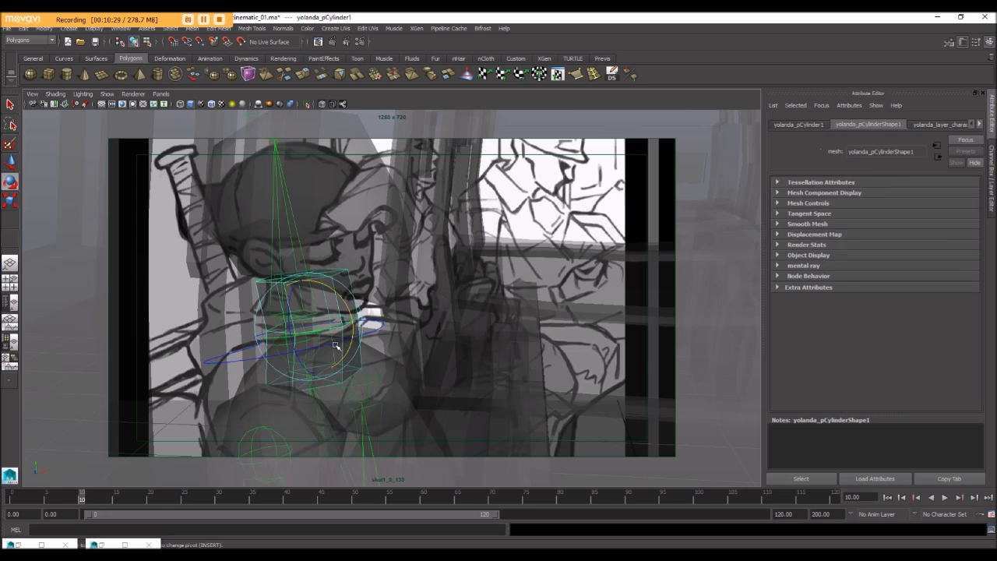
pyautogui.click(372, 331)
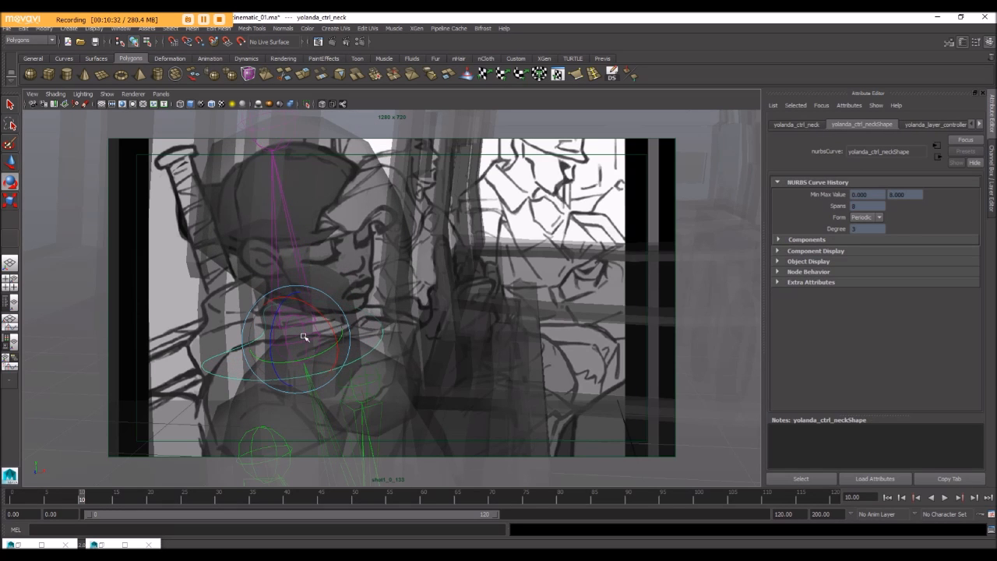
pyautogui.scroll(4, 361, 367)
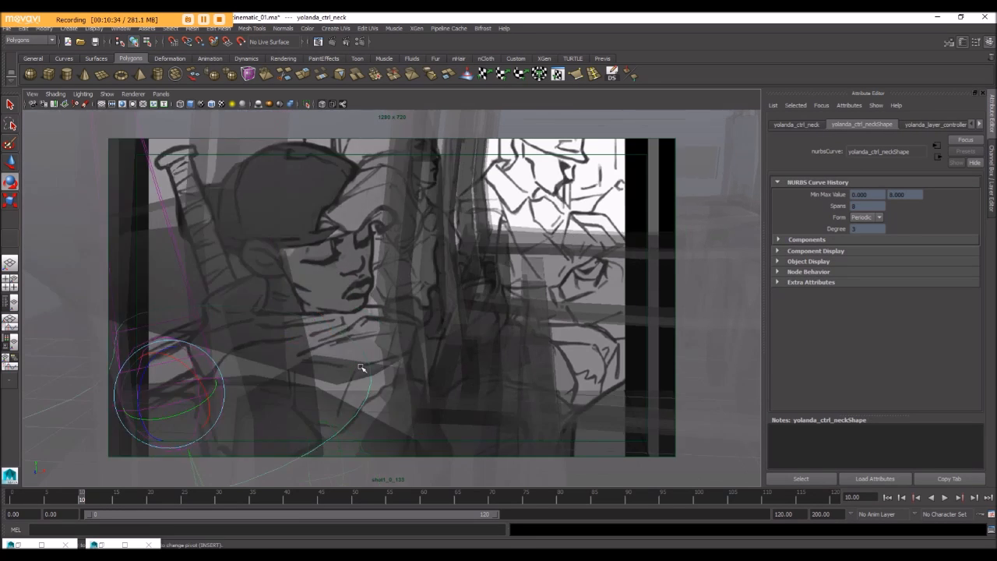
pyautogui.scroll(-4, 361, 367)
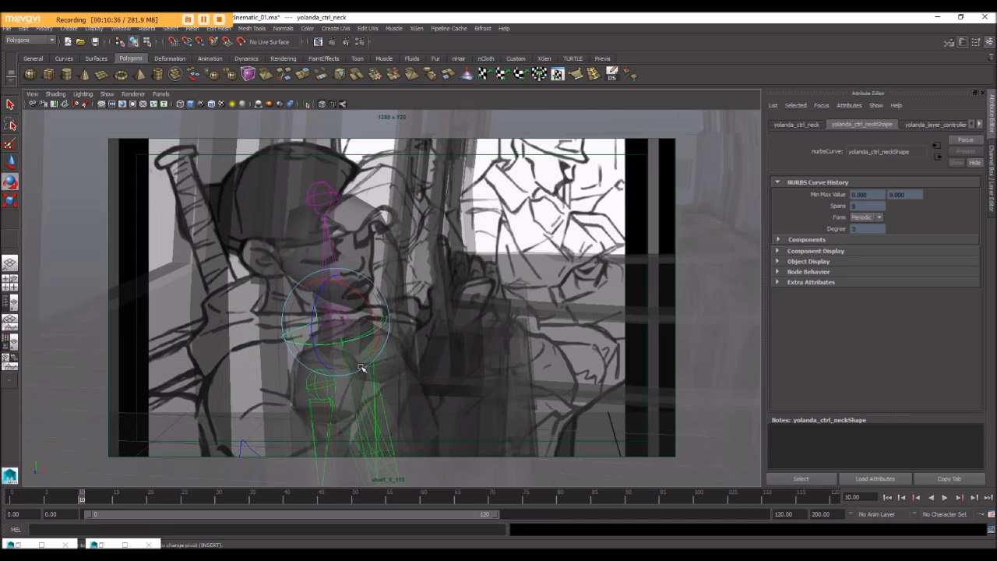
pyautogui.scroll(3, 360, 367)
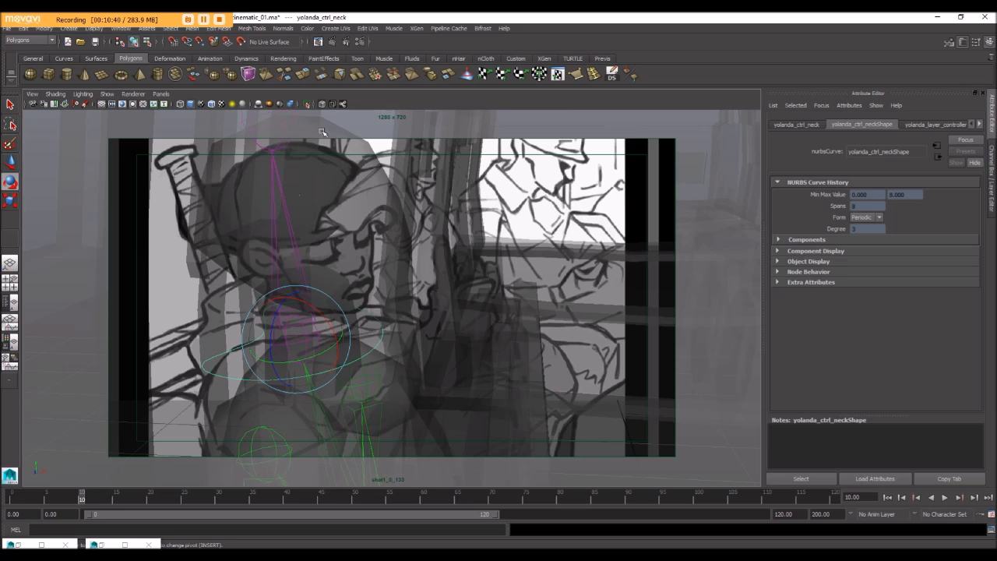
pyautogui.click(322, 105)
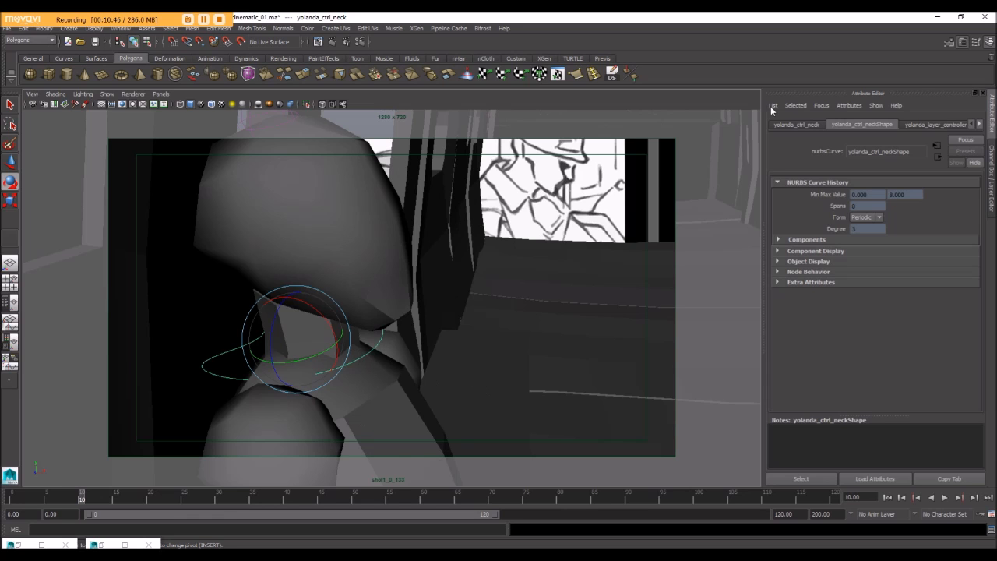
# Open the Outliner and select the shot1_0_133 camera
pyautogui.click(979, 124)
pyautogui.click(979, 124)
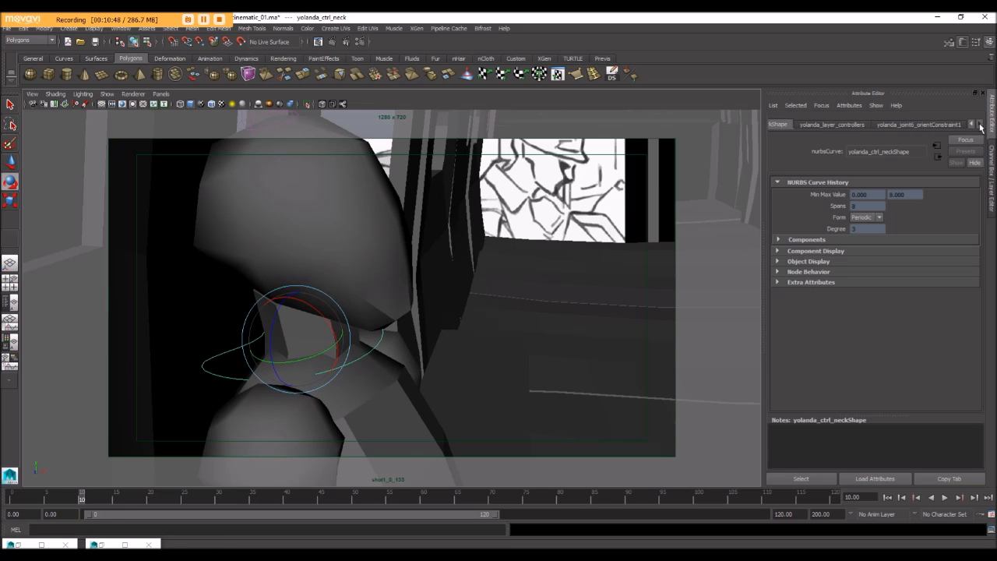
pyautogui.click(971, 125)
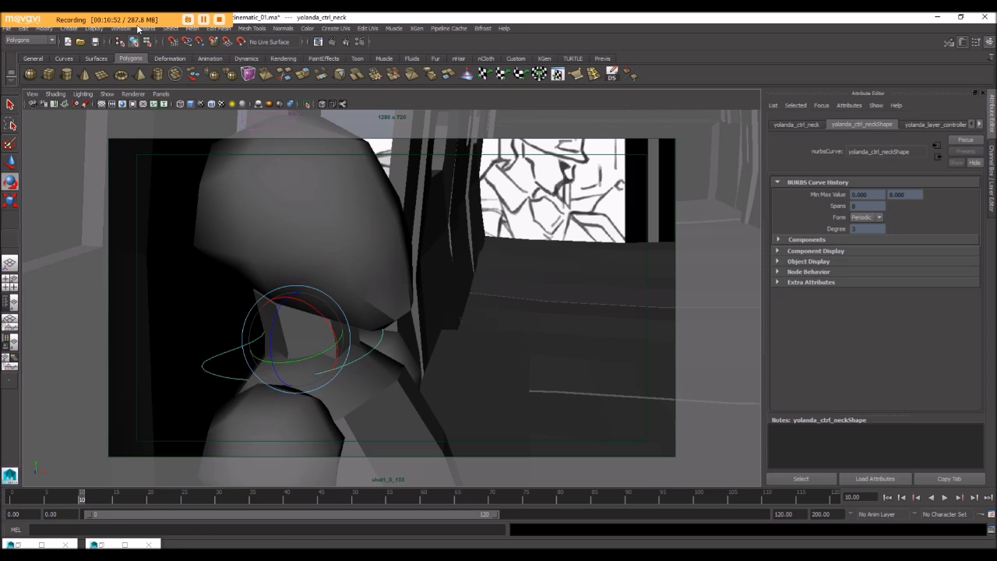
pyautogui.click(119, 29)
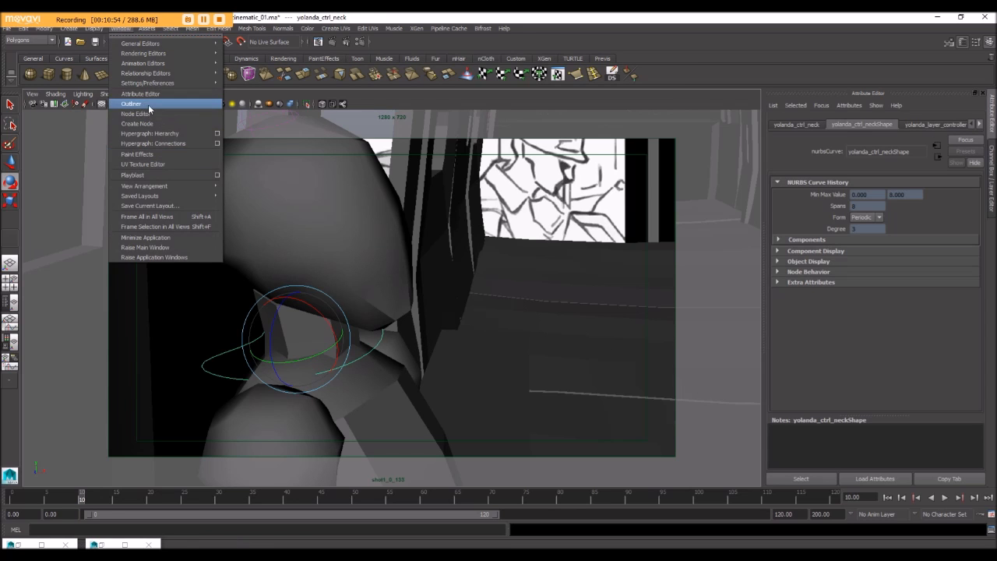
pyautogui.click(147, 105)
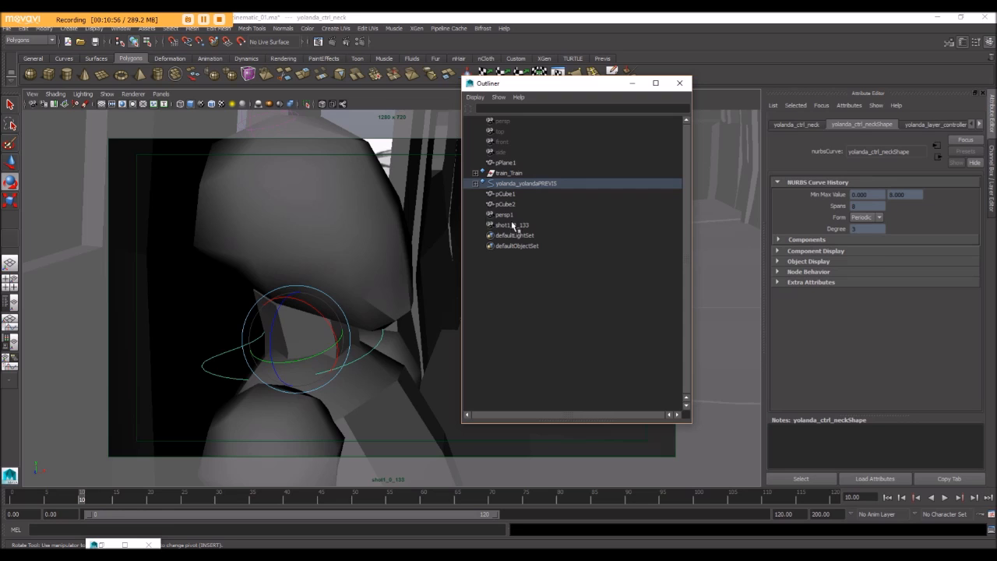
pyautogui.click(512, 225)
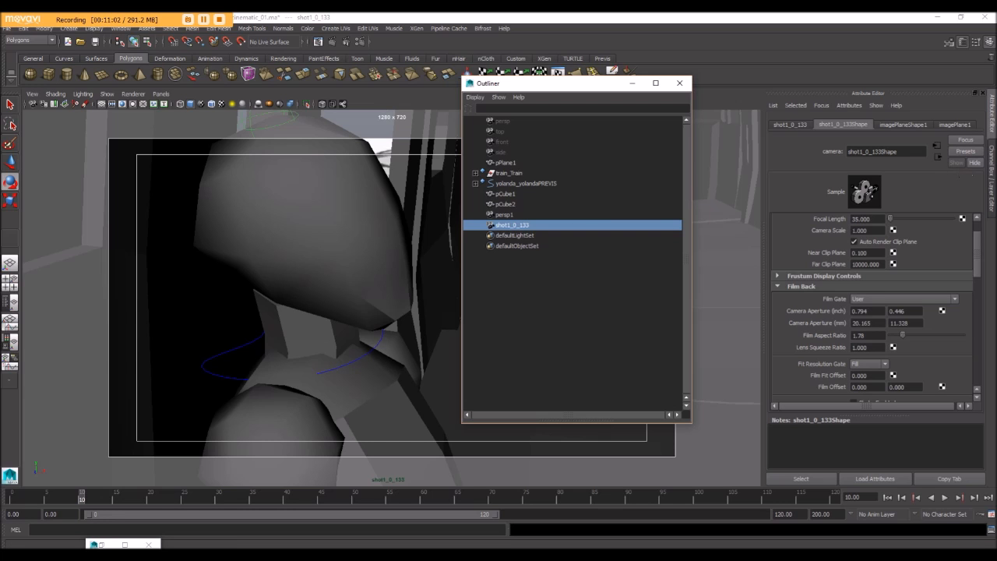
# Lock the translate, rotate, scale and visibility channels of the shot1_0_133 camera and minimize the Outliner
pyautogui.click(992, 176)
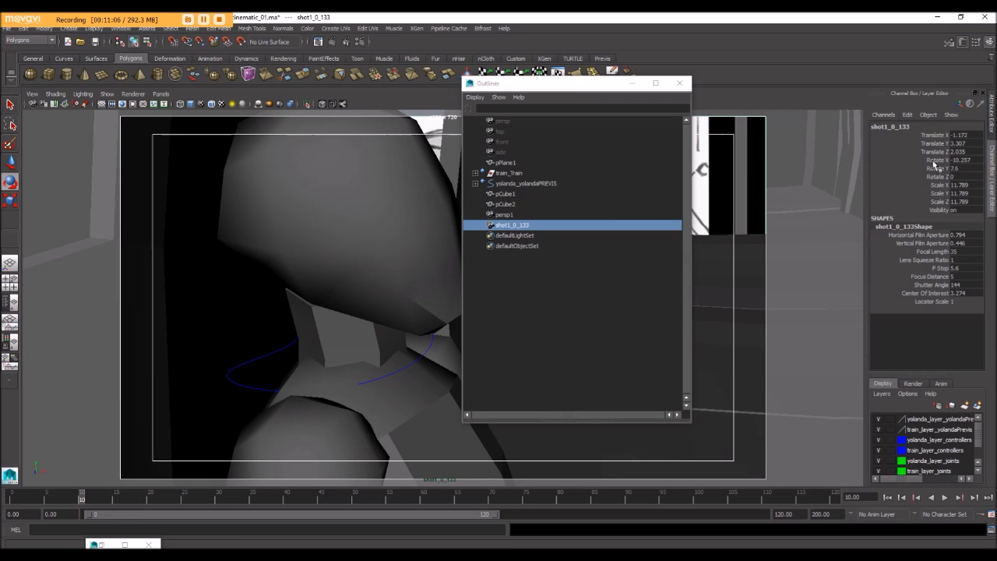
pyautogui.click(993, 124)
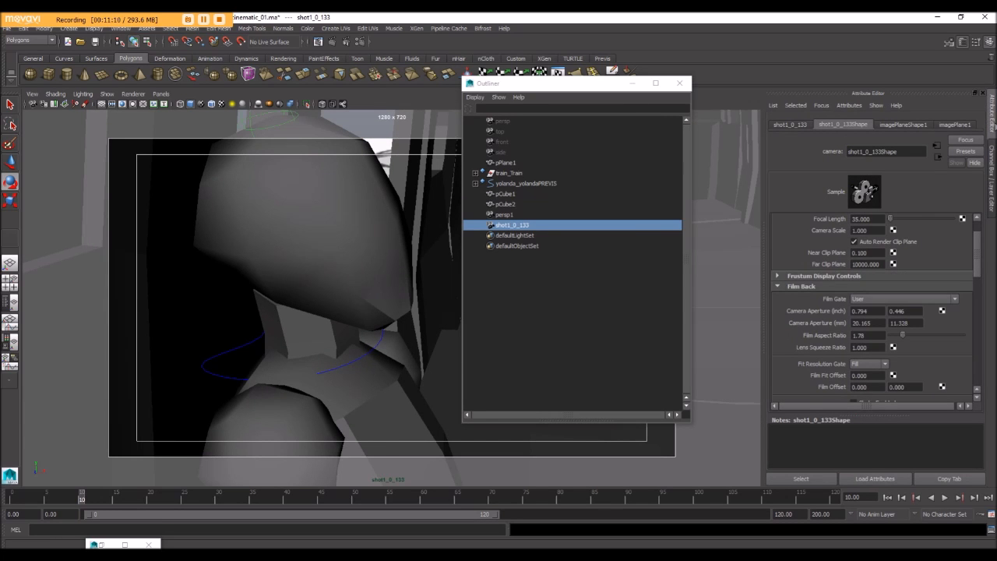
pyautogui.click(994, 126)
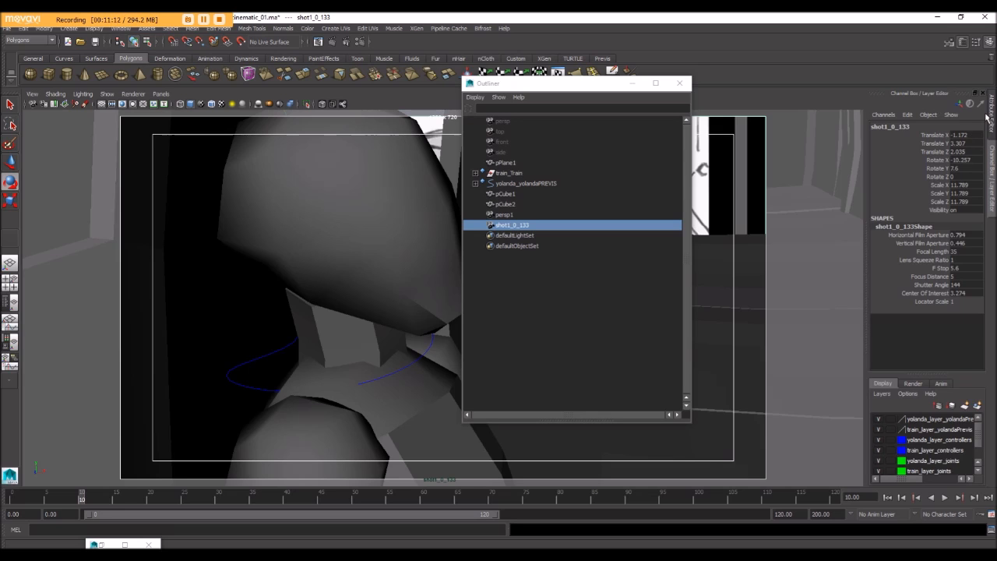
pyautogui.click(987, 117)
pyautogui.click(993, 126)
pyautogui.moveTo(927, 137); pyautogui.dragTo(925, 215)
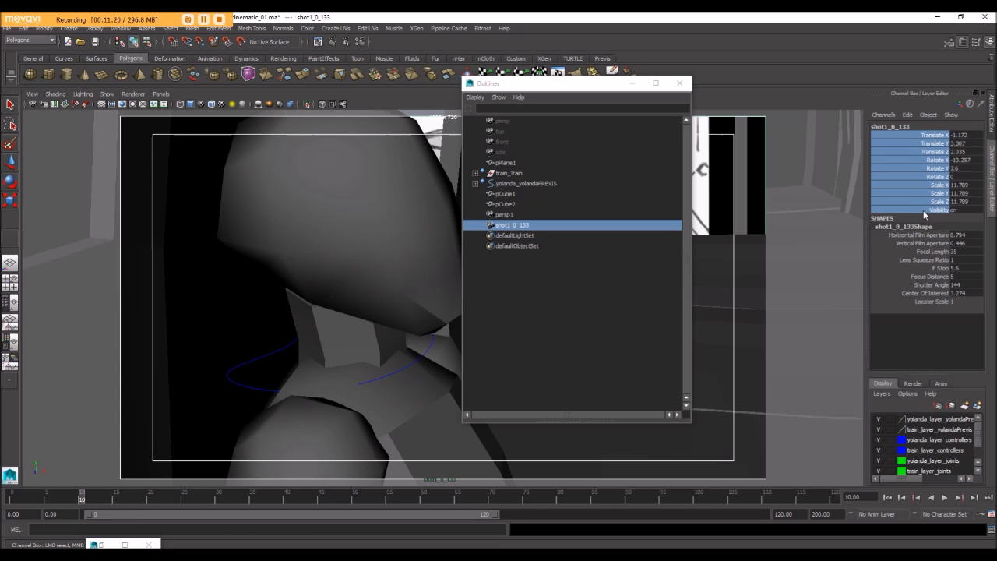
pyautogui.rightClick(908, 158)
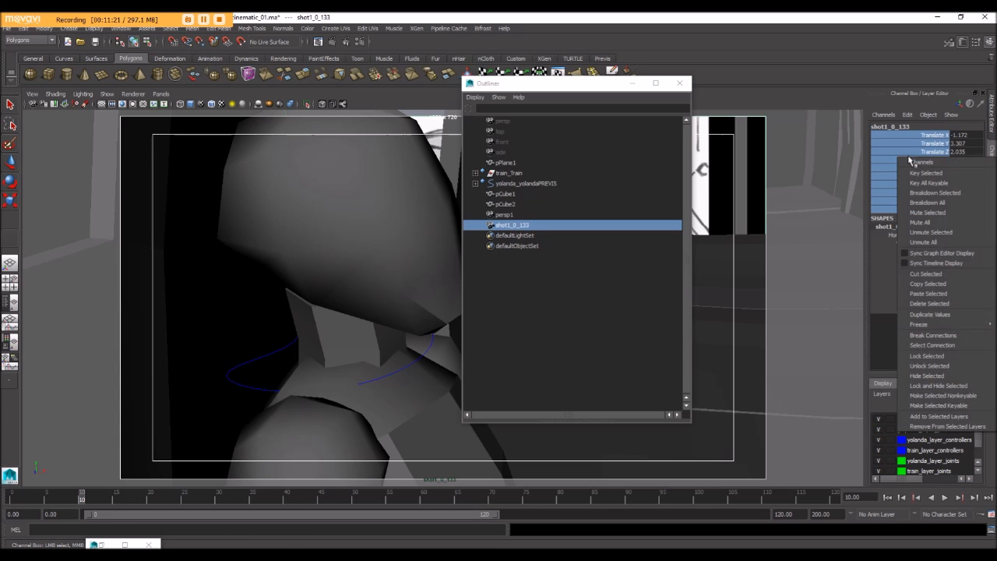
pyautogui.click(947, 358)
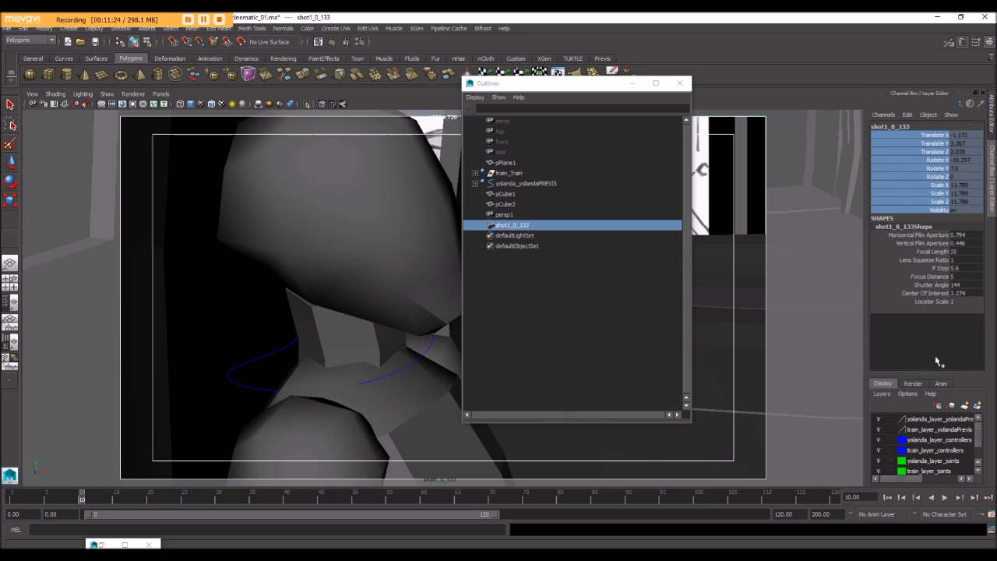
pyautogui.click(639, 85)
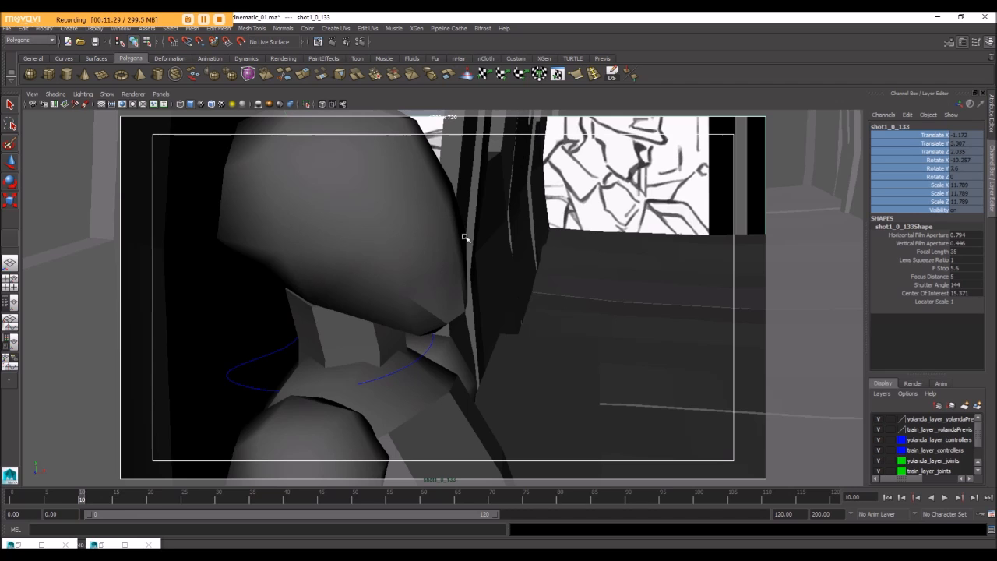
# Close the Render Settings, reselect the shot1_0_133 camera and show the attributes of its imagePlaneShape1
pyautogui.click(438, 232)
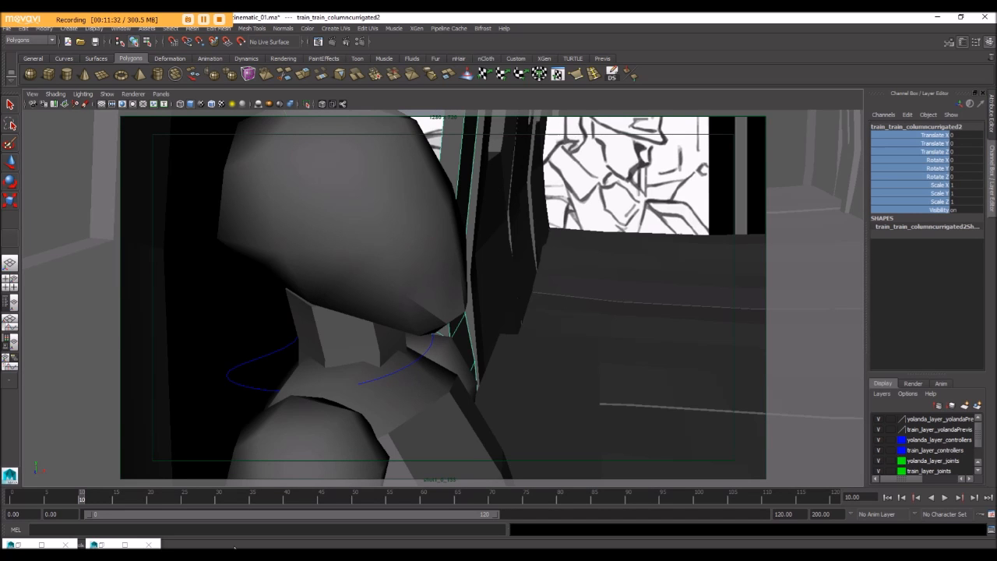
pyautogui.click(102, 544)
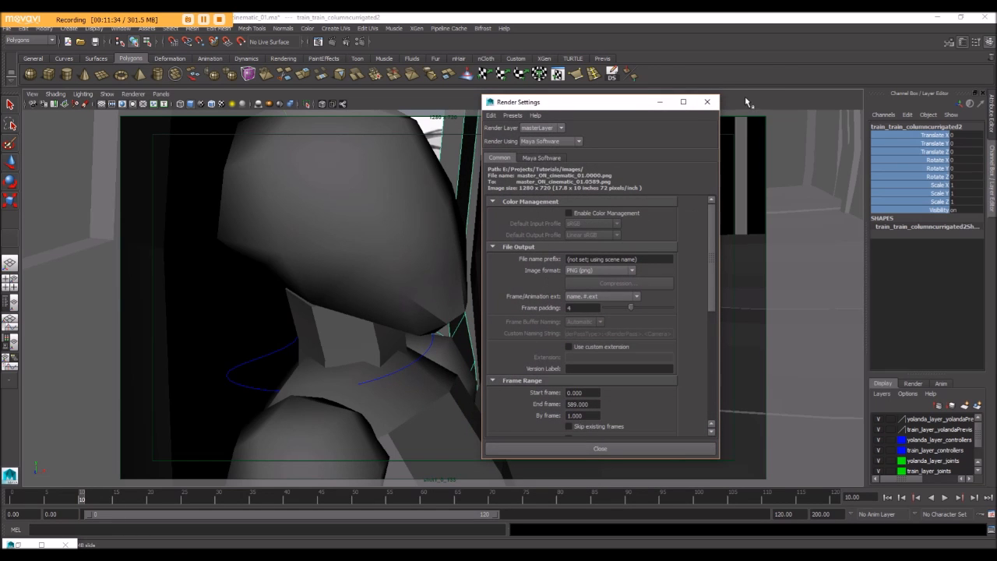
pyautogui.click(706, 102)
pyautogui.click(29, 544)
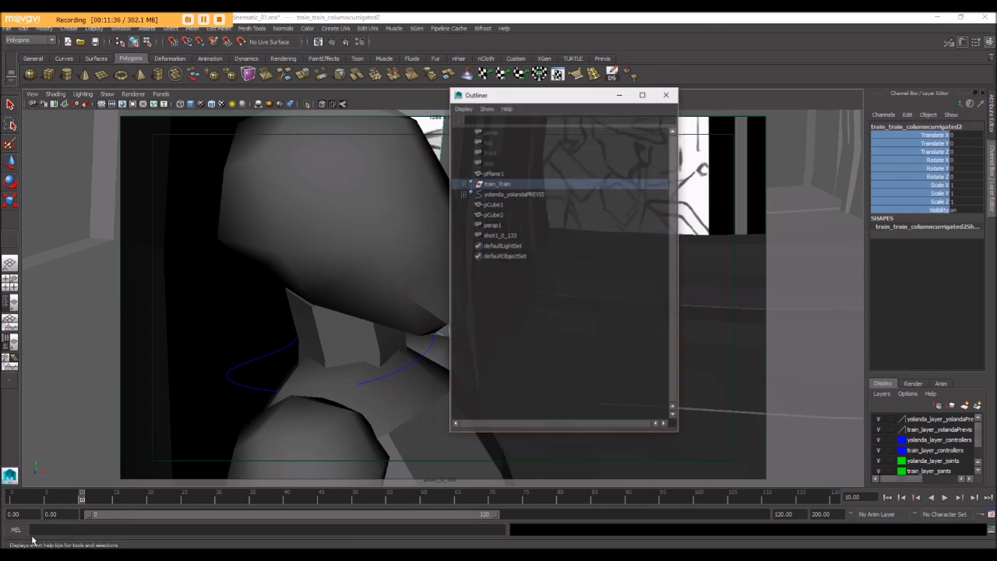
pyautogui.click(514, 225)
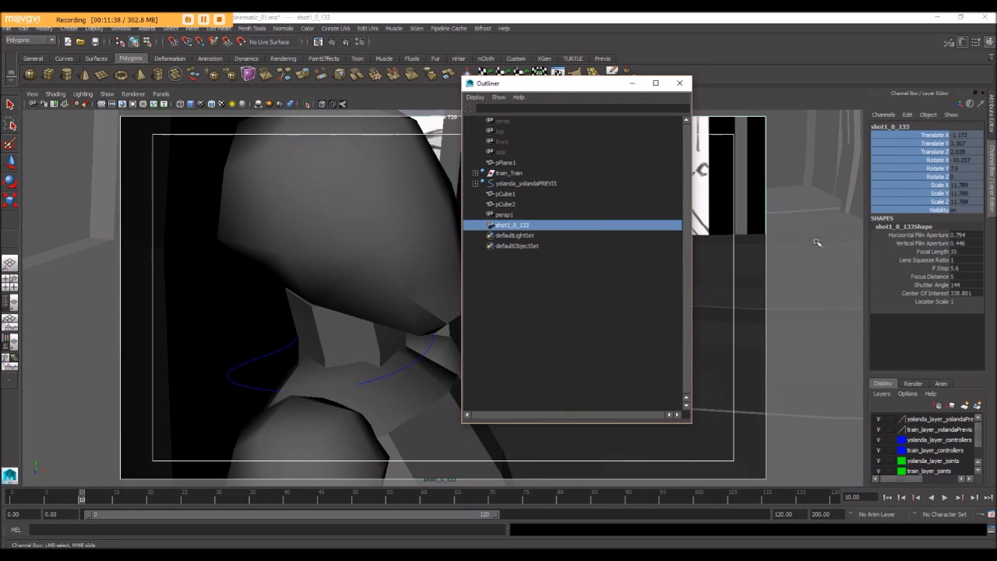
pyautogui.hotkey('ctrl', 'a')
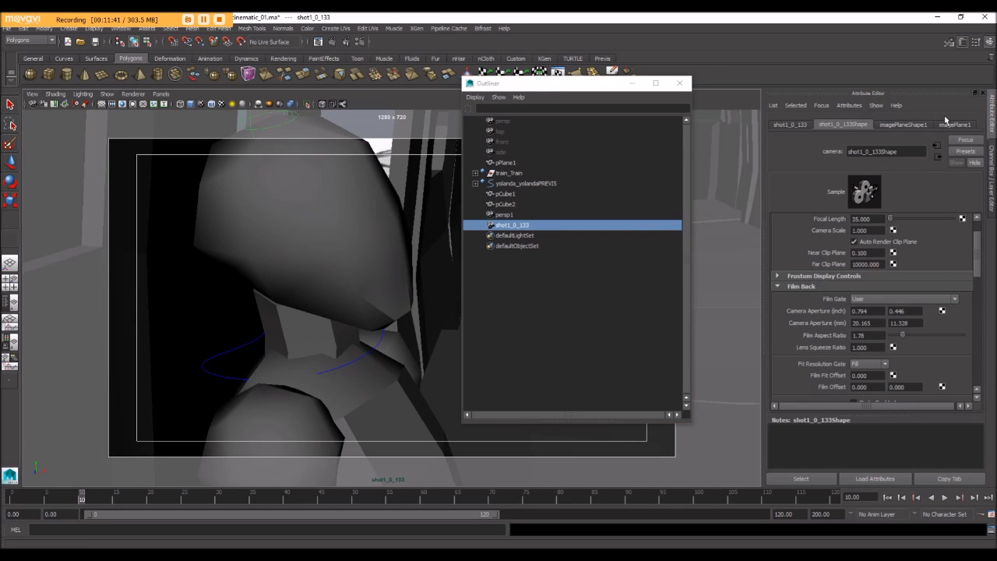
pyautogui.click(911, 126)
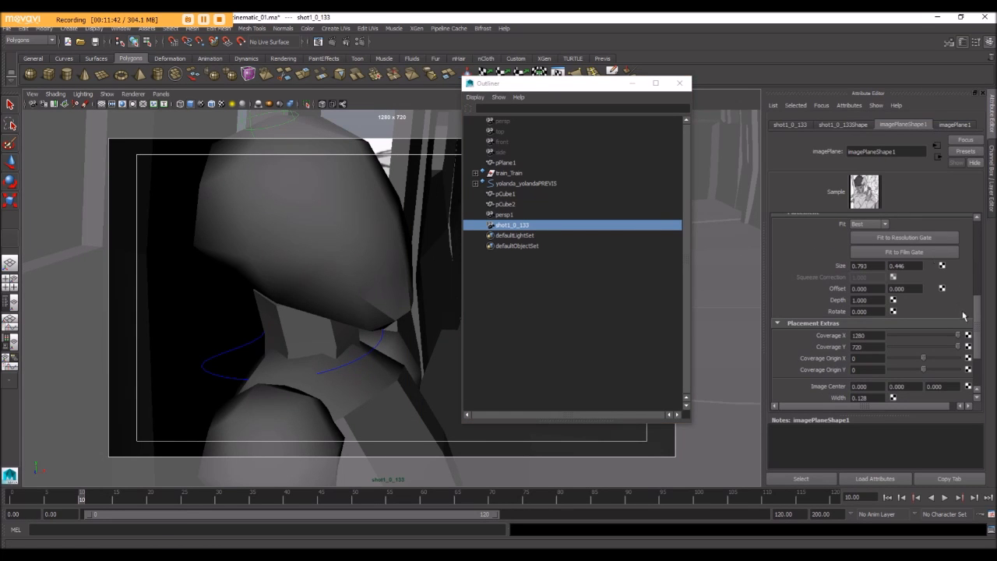
# Look through the image plane's Placement Extras, Render Stats and Depth attributes
pyautogui.moveTo(977, 318); pyautogui.dragTo(970, 352)
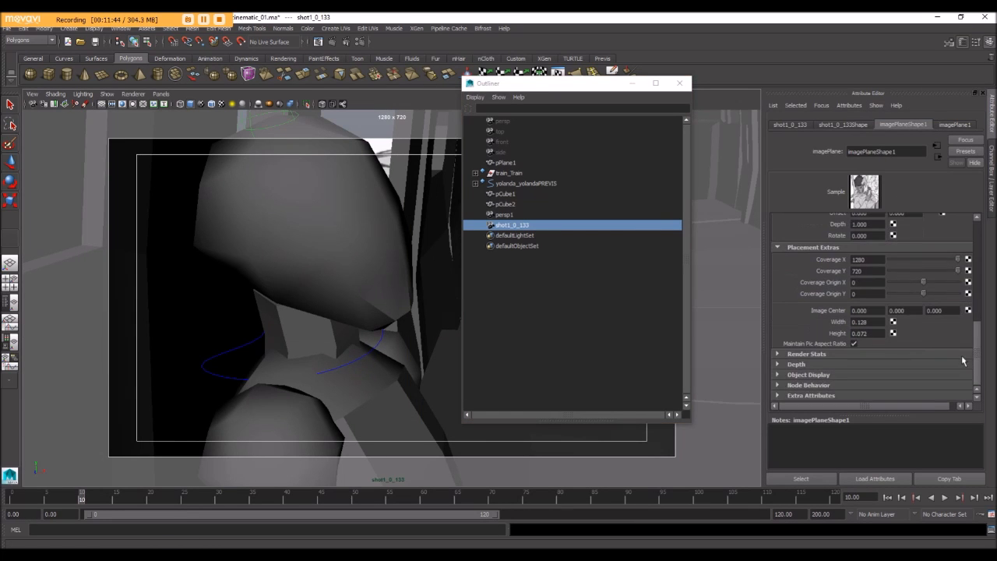
pyautogui.click(807, 354)
pyautogui.moveTo(979, 338); pyautogui.dragTo(964, 363)
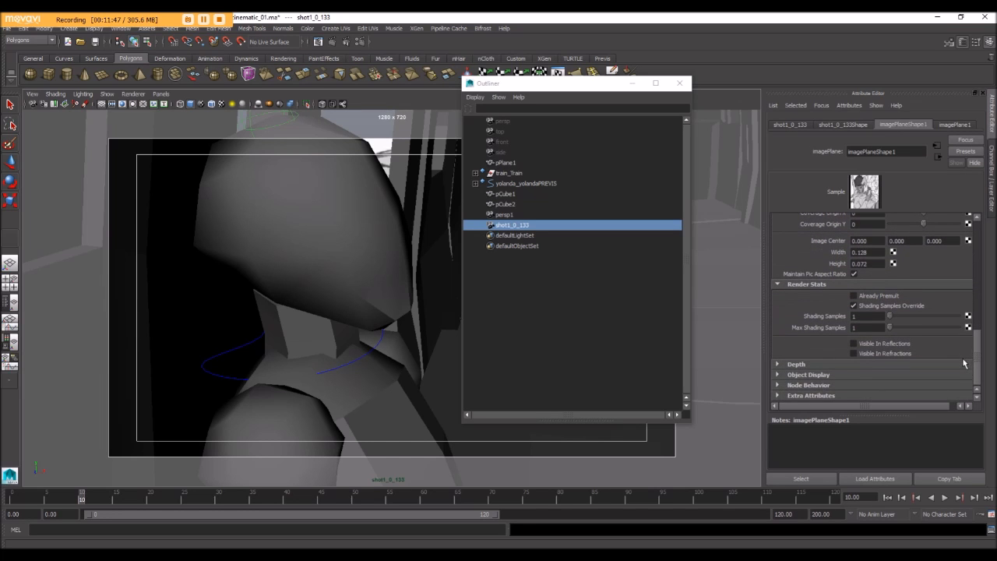
pyautogui.click(817, 364)
pyautogui.moveTo(976, 322); pyautogui.dragTo(969, 236)
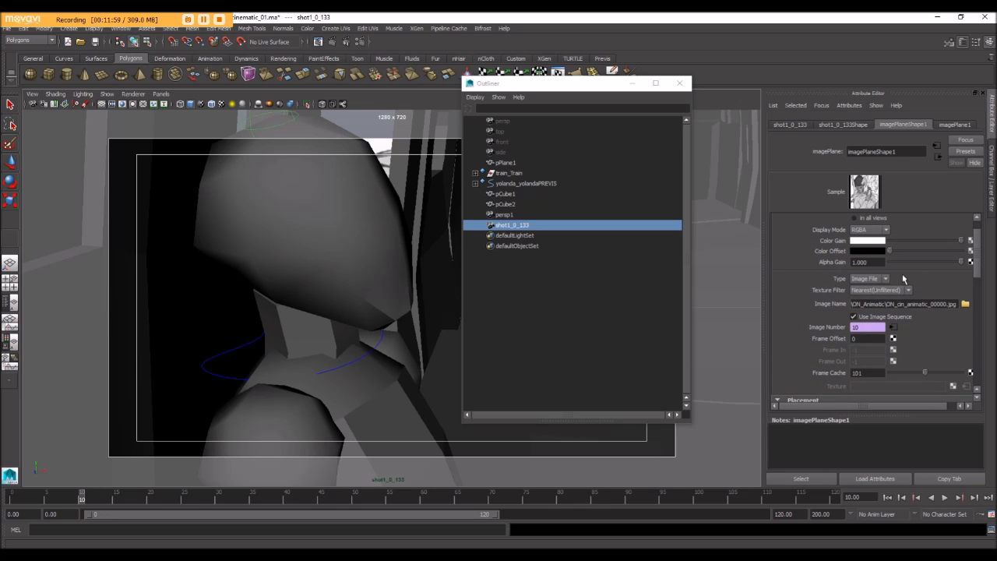
# Try the Mipmap Linear and MipMap Trilinear texture filters on the image plane and return it to Nearest(Unfiltered)
pyautogui.click(898, 290)
pyautogui.click(894, 298)
pyautogui.click(880, 289)
pyautogui.click(868, 319)
pyautogui.click(879, 290)
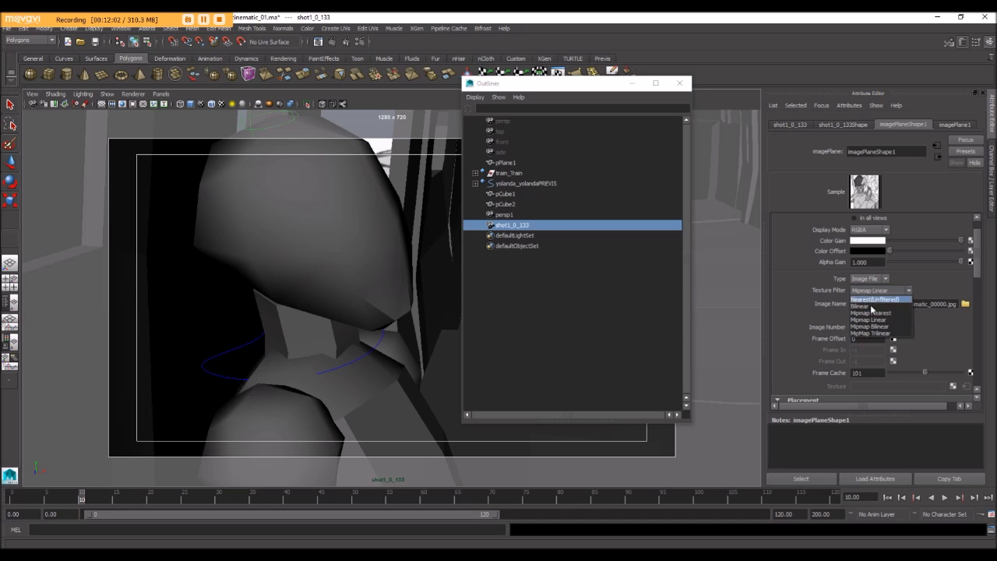
pyautogui.click(871, 333)
pyautogui.click(870, 291)
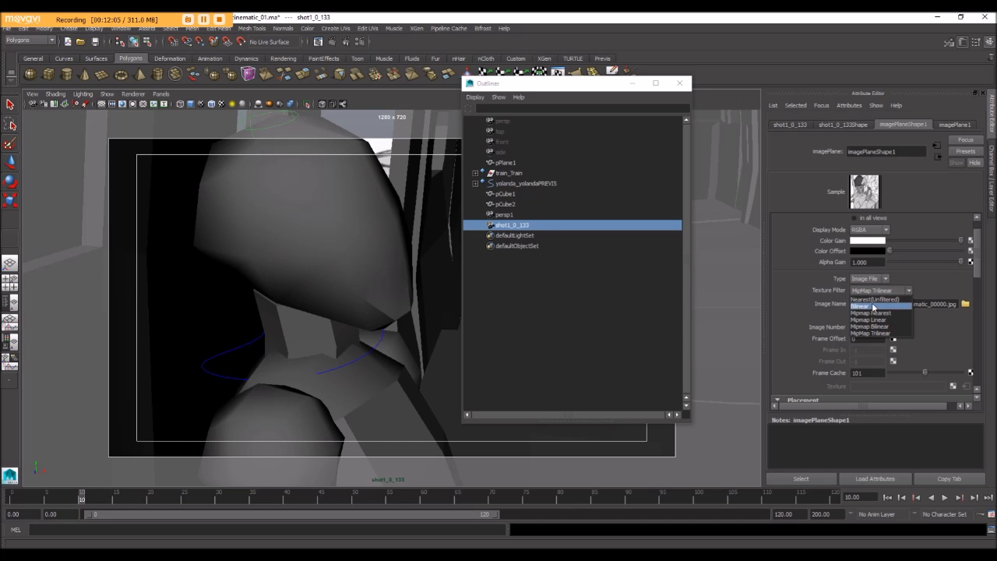
pyautogui.click(871, 299)
# Examine the image plane's display option, color gain and alpha gain, and minimize the Outliner
pyautogui.moveTo(979, 262); pyautogui.dragTo(979, 256)
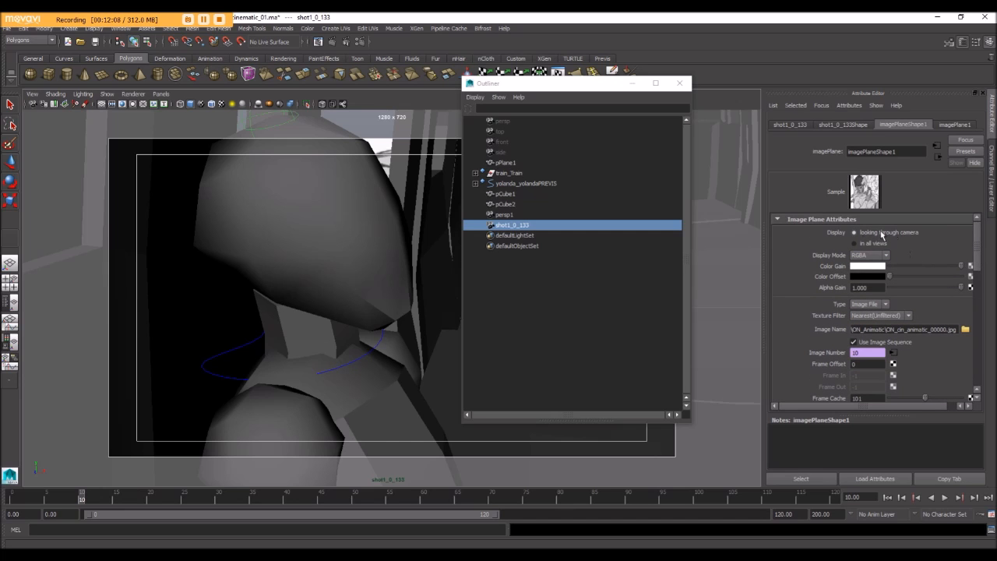
pyautogui.click(872, 242)
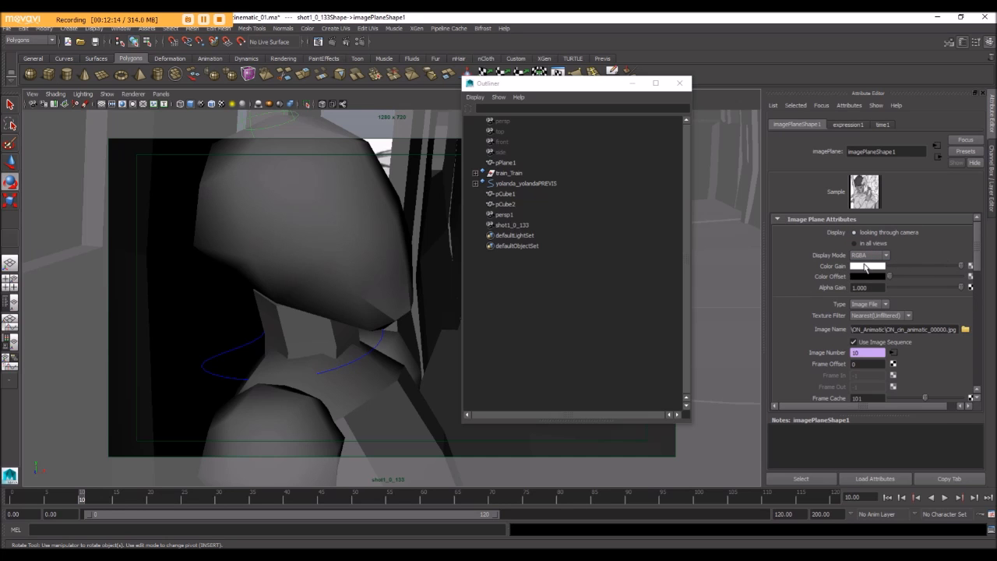
pyautogui.moveTo(961, 265); pyautogui.dragTo(962, 289)
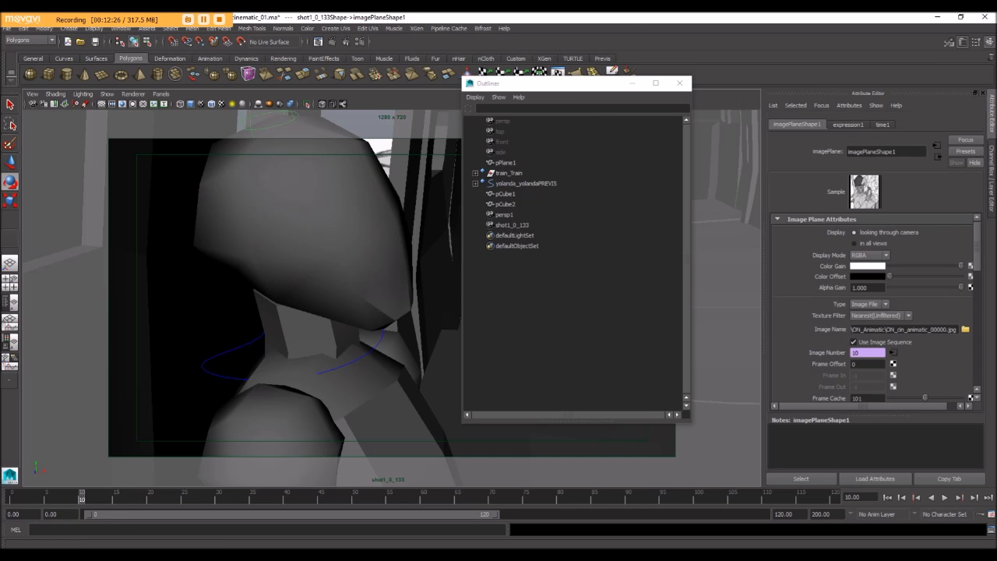
pyautogui.click(633, 84)
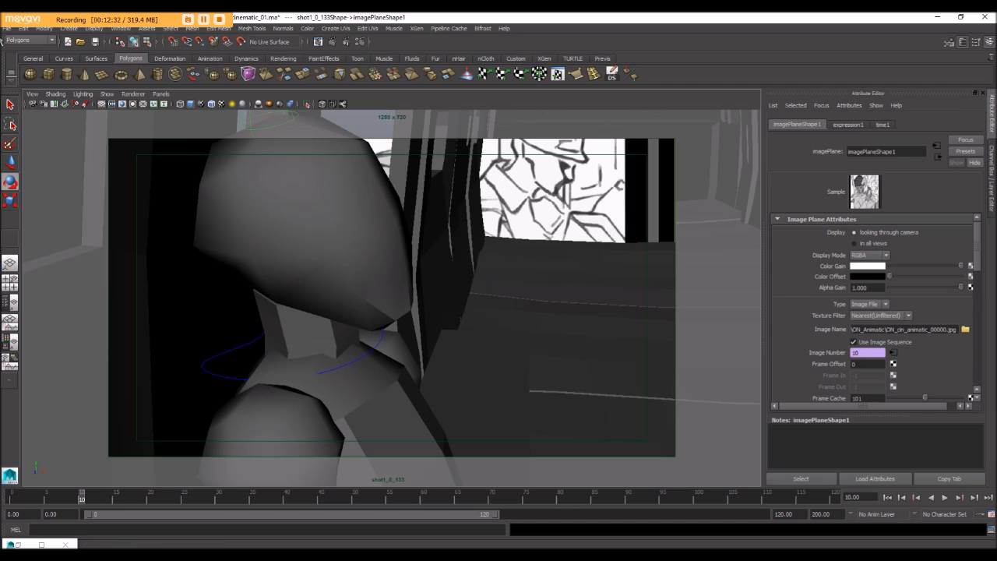
# Create a new camera and bring up the Outliner over the viewport
pyautogui.click(67, 29)
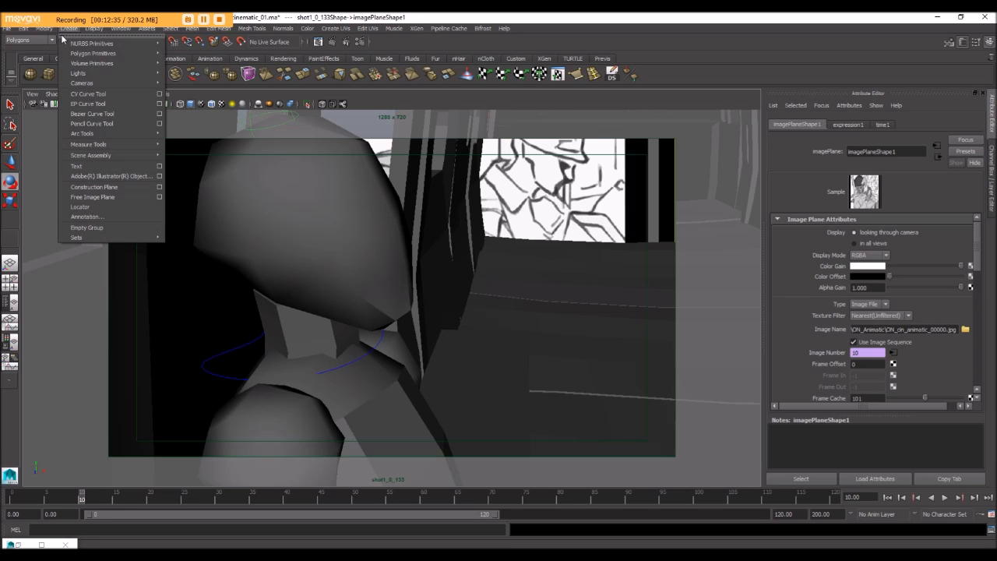
pyautogui.moveTo(96, 85)
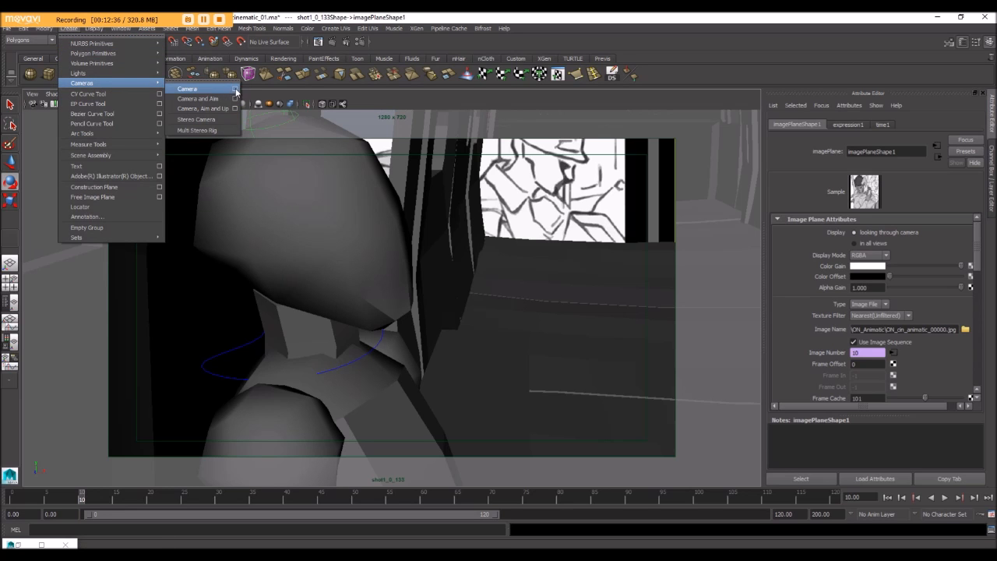
pyautogui.click(197, 92)
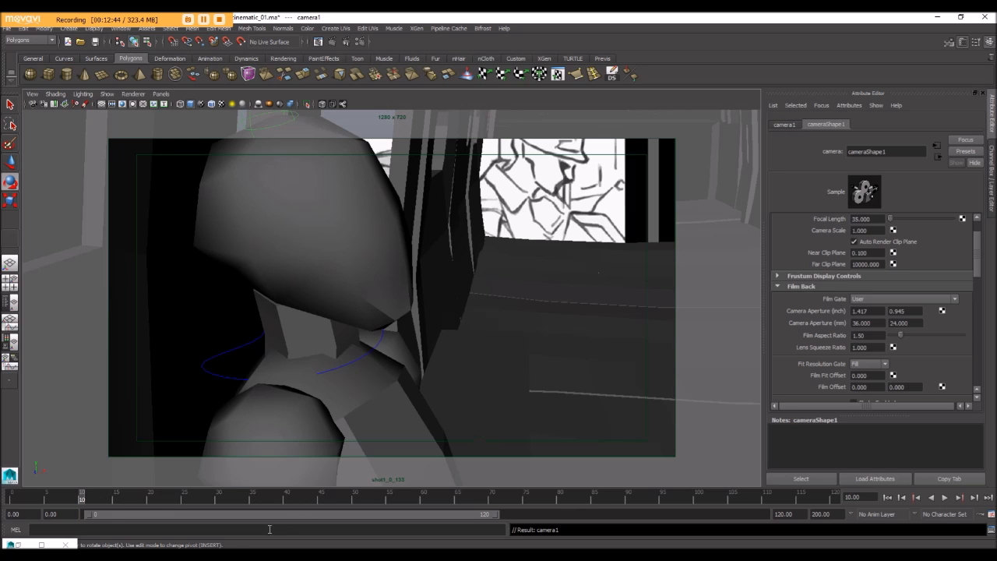
pyautogui.click(123, 29)
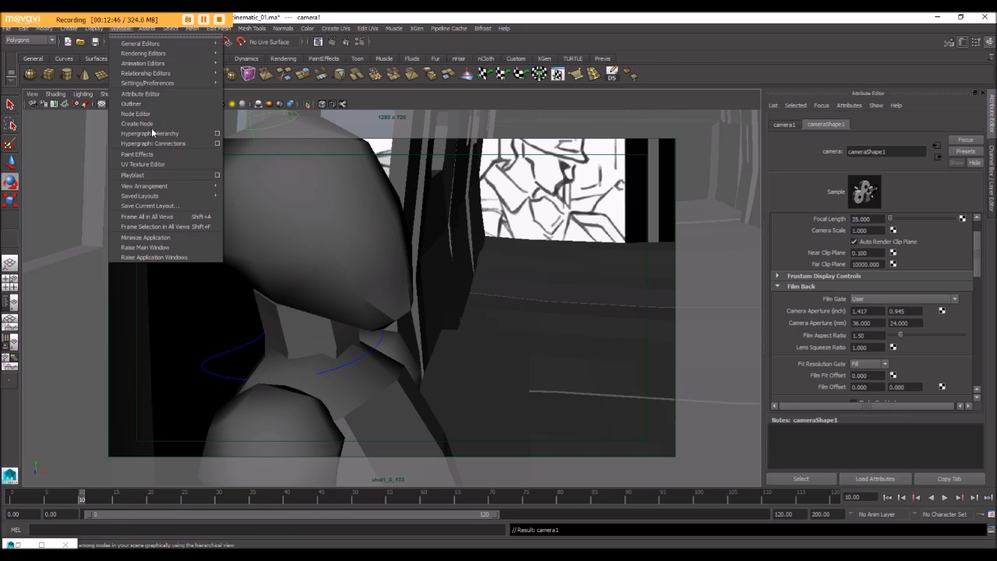
pyautogui.click(144, 104)
pyautogui.moveTo(533, 82); pyautogui.dragTo(495, 104)
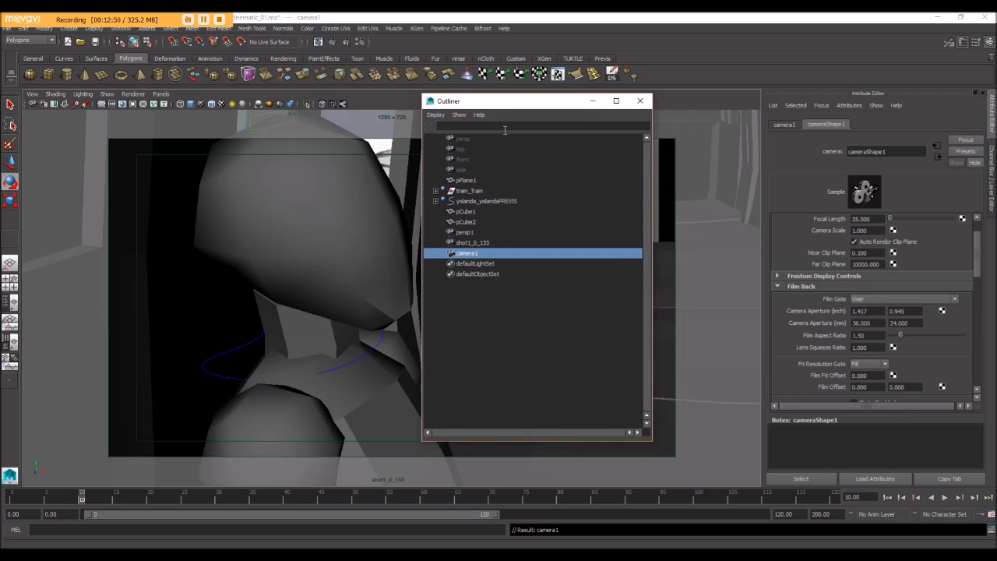
# Look through the new camera and position it for a side view of the seated character in the train
pyautogui.click(161, 94)
pyautogui.click(181, 135)
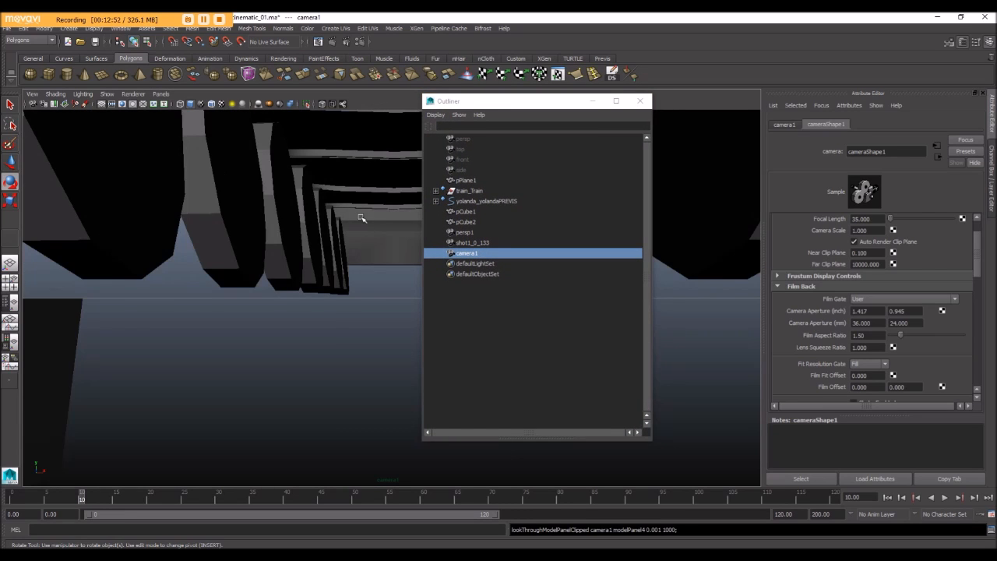
pyautogui.scroll(-8, 361, 218)
pyautogui.keyDown('alt'); pyautogui.moveTo(362, 218); pyautogui.dragTo(359, 240); pyautogui.keyUp('alt')
pyautogui.scroll(2, 359, 240)
pyautogui.keyDown('alt'); pyautogui.moveTo(299, 223); pyautogui.dragTo(309, 213); pyautogui.keyUp('alt')
pyautogui.scroll(4, 310, 214)
pyautogui.keyDown('alt'); pyautogui.moveTo(309, 213); pyautogui.dragTo(267, 260, button='middle'); pyautogui.keyUp('alt')
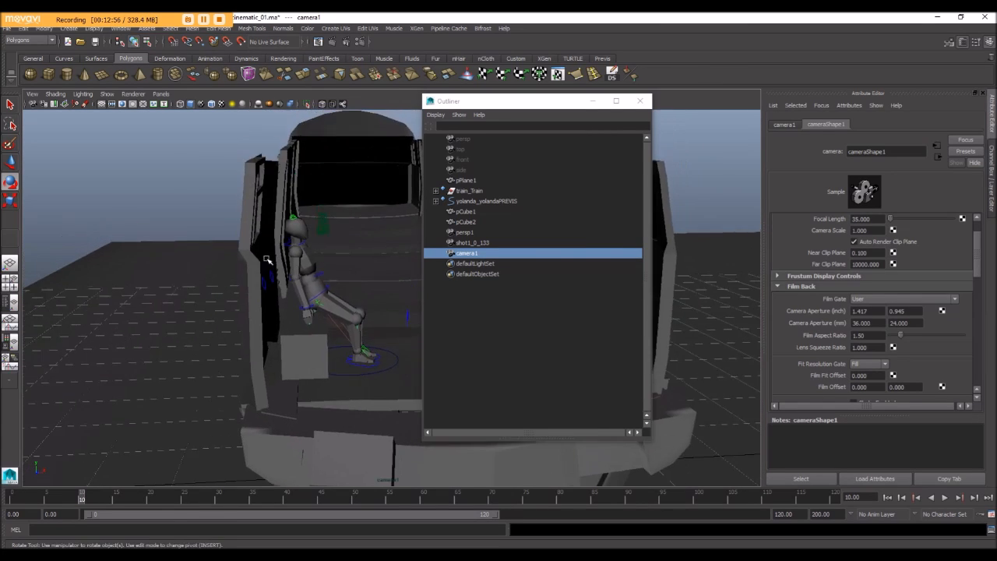
pyautogui.keyDown('alt'); pyautogui.moveTo(267, 260); pyautogui.dragTo(244, 242); pyautogui.keyUp('alt')
pyautogui.scroll(4, 338, 267)
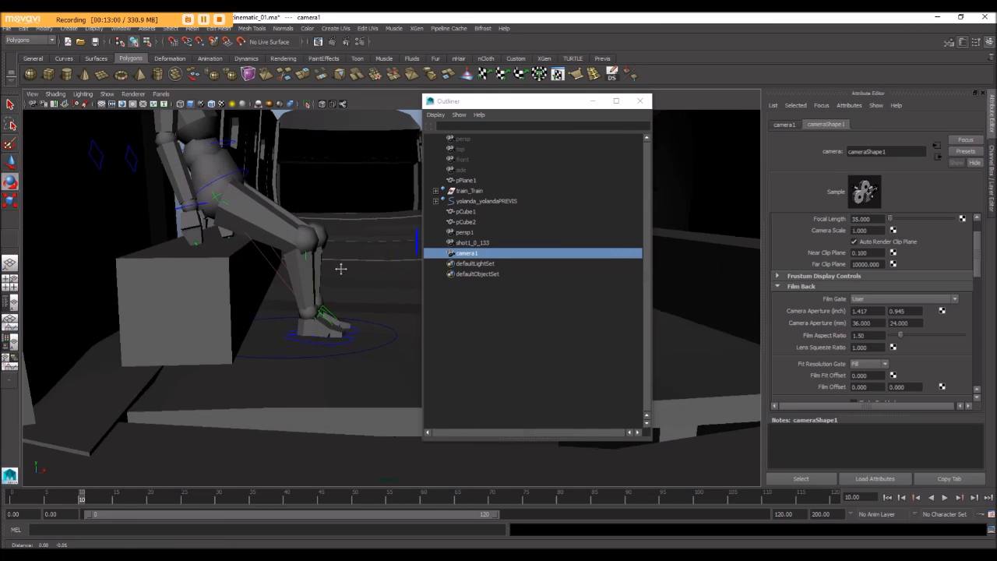
pyautogui.keyDown('alt'); pyautogui.moveTo(338, 267); pyautogui.dragTo(374, 289, button='middle'); pyautogui.keyUp('alt')
pyautogui.scroll(-3, 374, 290)
pyautogui.keyDown('alt'); pyautogui.moveTo(356, 301); pyautogui.dragTo(357, 301); pyautogui.keyUp('alt')
# Rotate yolanda_ctrl_butt to lean the character back and lower the hips onto the seat cube
pyautogui.click(364, 222)
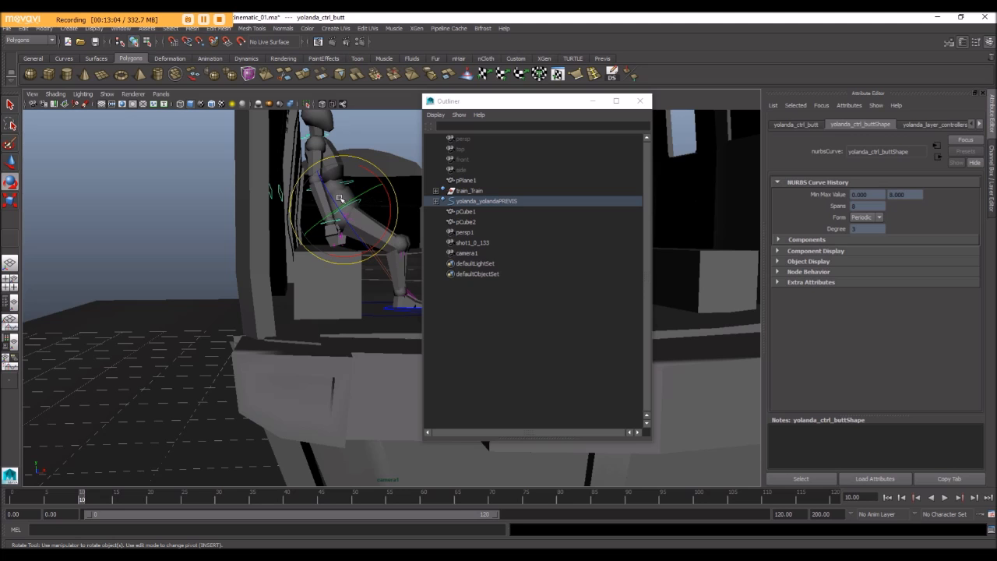
pyautogui.moveTo(374, 175); pyautogui.dragTo(323, 185)
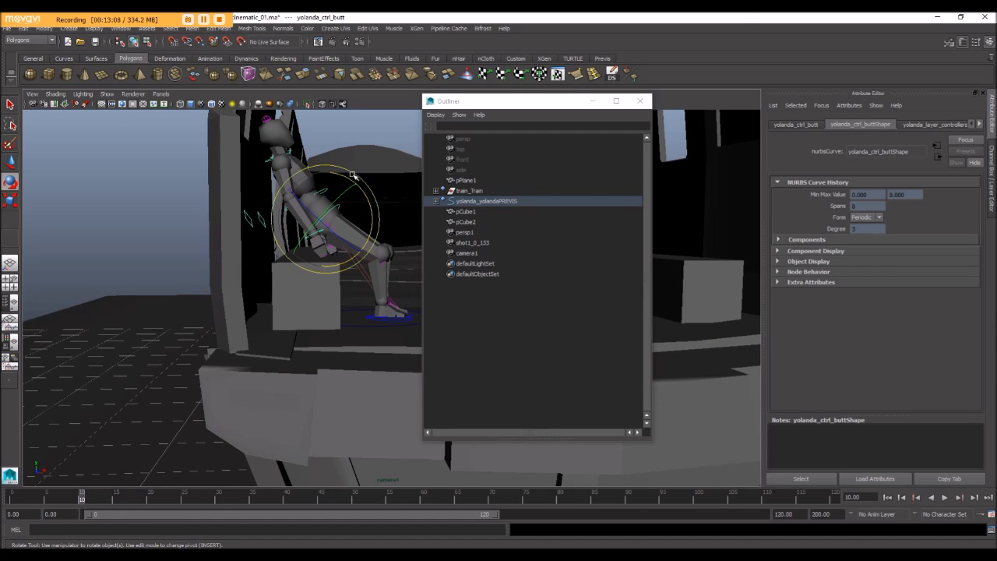
pyautogui.press('w')
pyautogui.moveTo(328, 169); pyautogui.dragTo(324, 182)
# Refine the seated posture by rotating the character's hip control and waist control
pyautogui.click(330, 208)
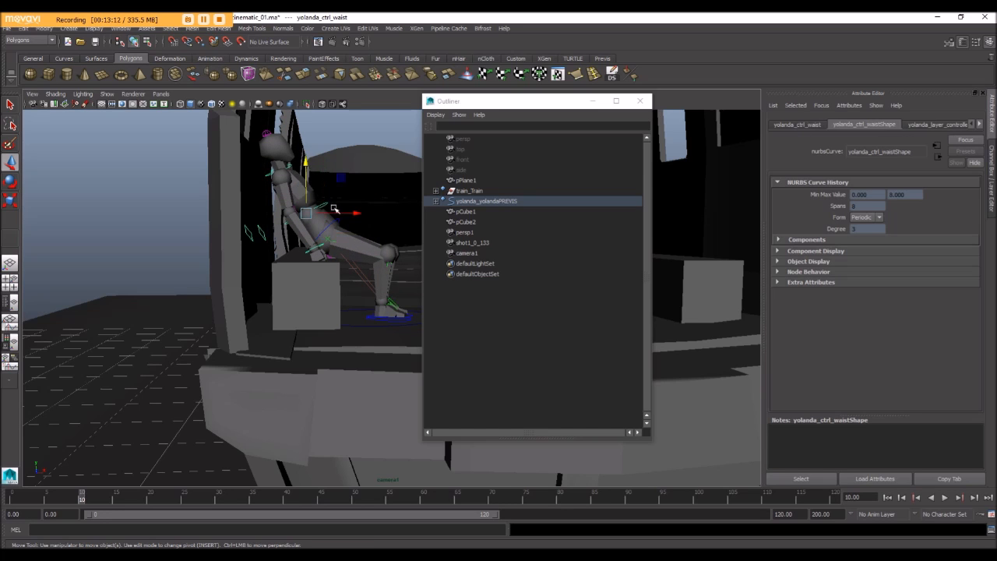
pyautogui.click(335, 223)
pyautogui.press('e')
pyautogui.moveTo(341, 189); pyautogui.dragTo(361, 236)
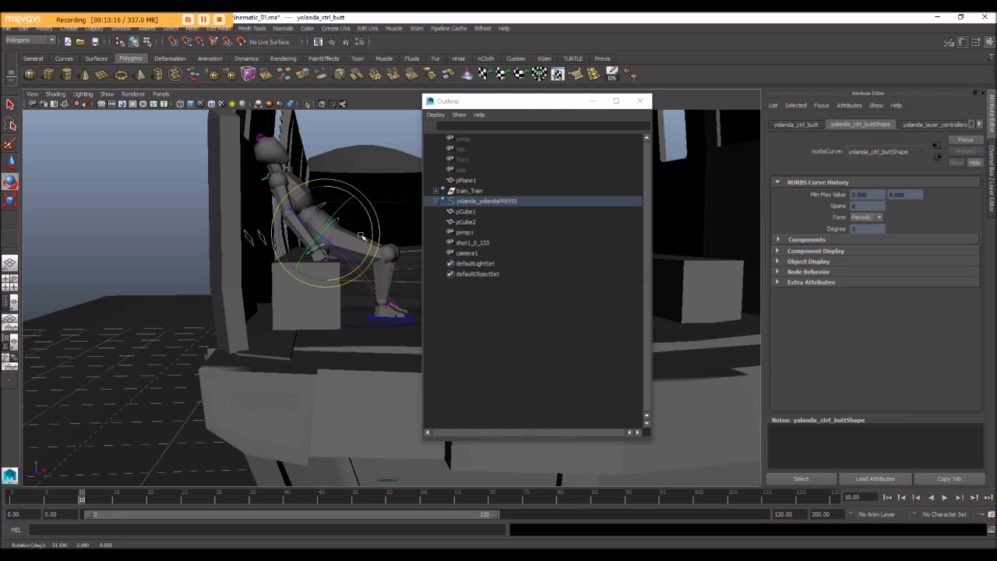
pyautogui.click(332, 139)
pyautogui.click(329, 208)
pyautogui.moveTo(329, 174); pyautogui.dragTo(341, 187)
pyautogui.click(347, 146)
pyautogui.keyDown('alt'); pyautogui.moveTo(345, 147); pyautogui.dragTo(321, 150); pyautogui.keyUp('alt')
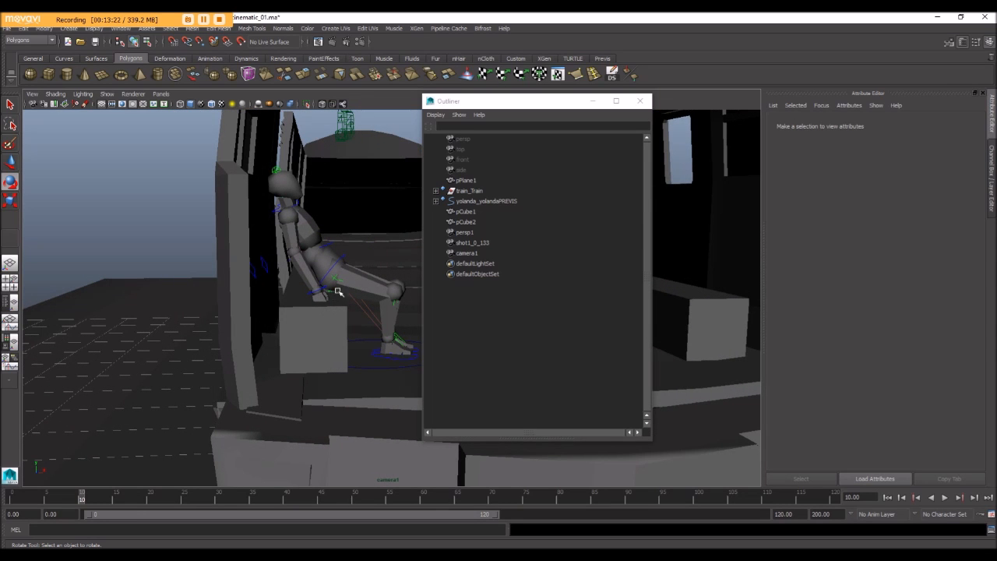
# Move the whole character rig together with the seat cube closer to the train wall
pyautogui.click(374, 369)
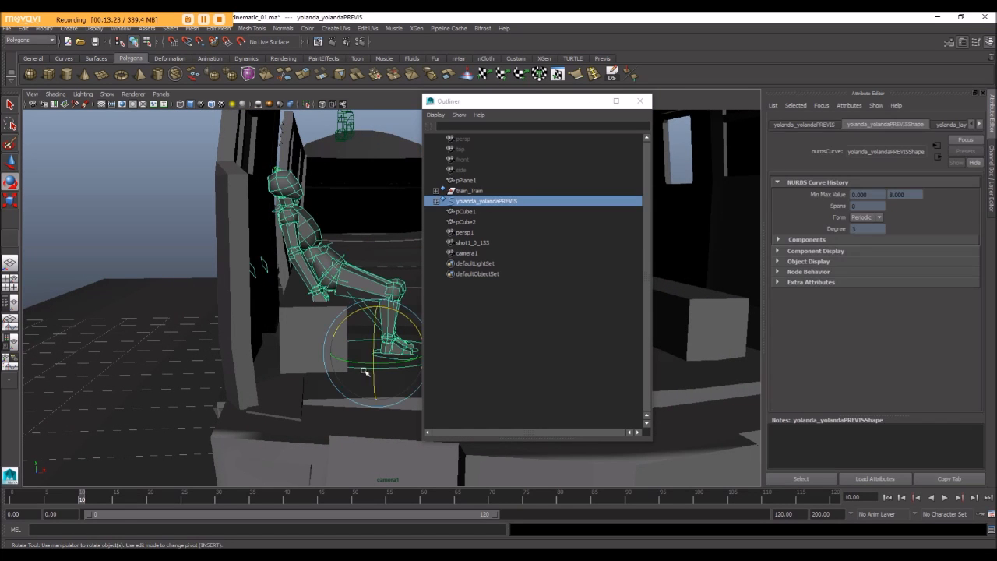
pyautogui.keyDown('shift'); pyautogui.click(306, 348); pyautogui.keyUp('shift')
pyautogui.press('w')
pyautogui.keyDown('alt'); pyautogui.moveTo(337, 296); pyautogui.dragTo(328, 293); pyautogui.keyUp('alt')
# Rotate the control beside the character's head to adjust the head pose, and select the shot1_0_133 camera
pyautogui.click(333, 243)
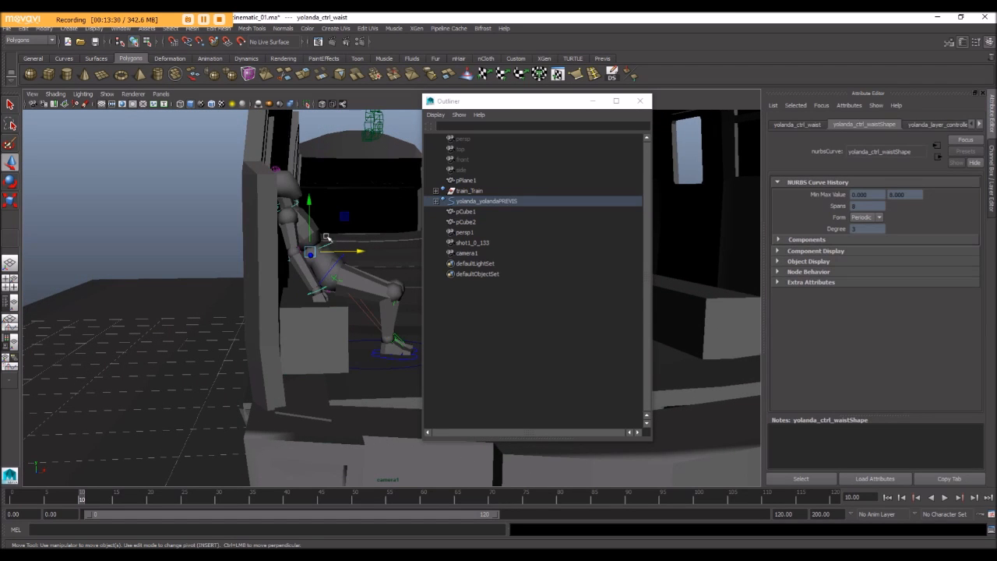
pyautogui.keyDown('alt'); pyautogui.moveTo(308, 220); pyautogui.dragTo(305, 219); pyautogui.keyUp('alt')
pyautogui.click(266, 193)
pyautogui.press('e')
pyautogui.moveTo(281, 176); pyautogui.dragTo(286, 183)
pyautogui.click(281, 143)
pyautogui.keyDown('alt'); pyautogui.moveTo(281, 144); pyautogui.dragTo(232, 159); pyautogui.keyUp('alt')
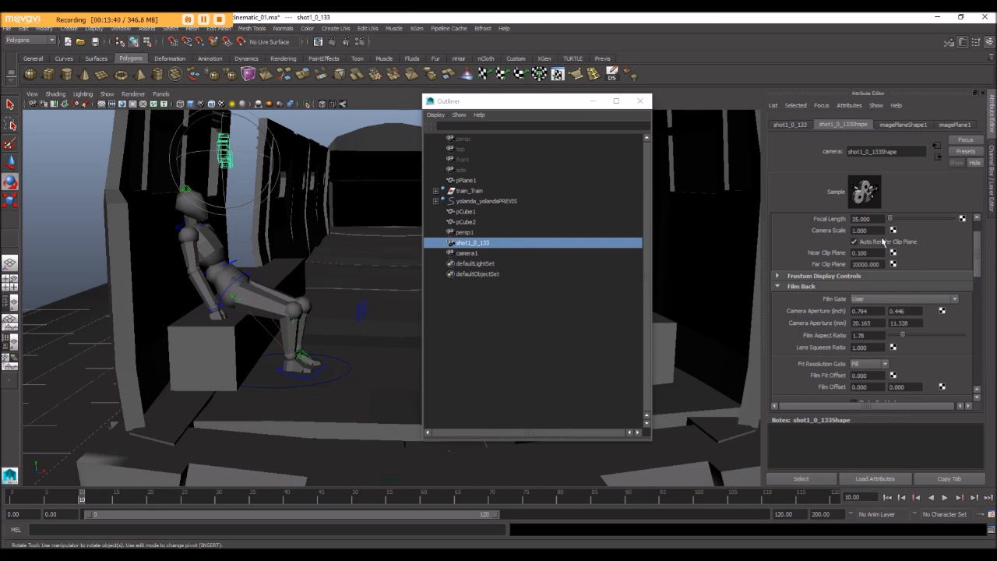
# Unlock all transform and visibility channels of the shot1_0_133 camera
pyautogui.hotkey('ctrl', 'a')
pyautogui.moveTo(932, 136); pyautogui.dragTo(931, 214)
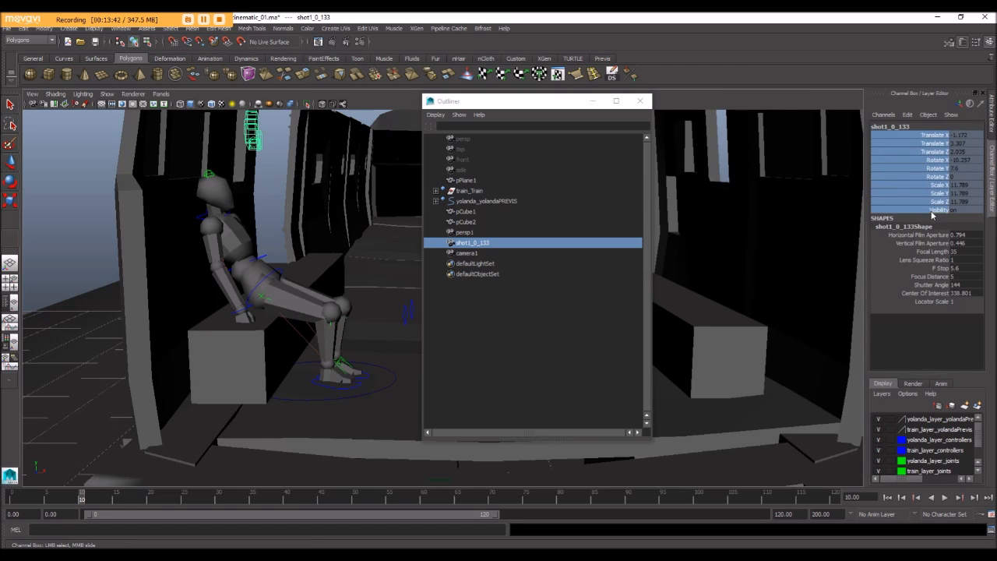
pyautogui.rightClick(930, 152)
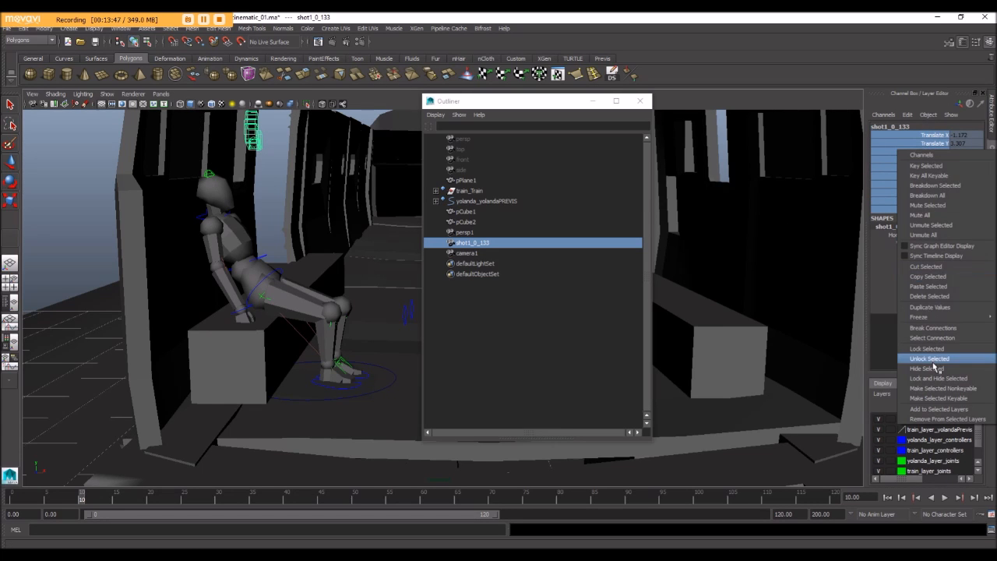
pyautogui.click(934, 359)
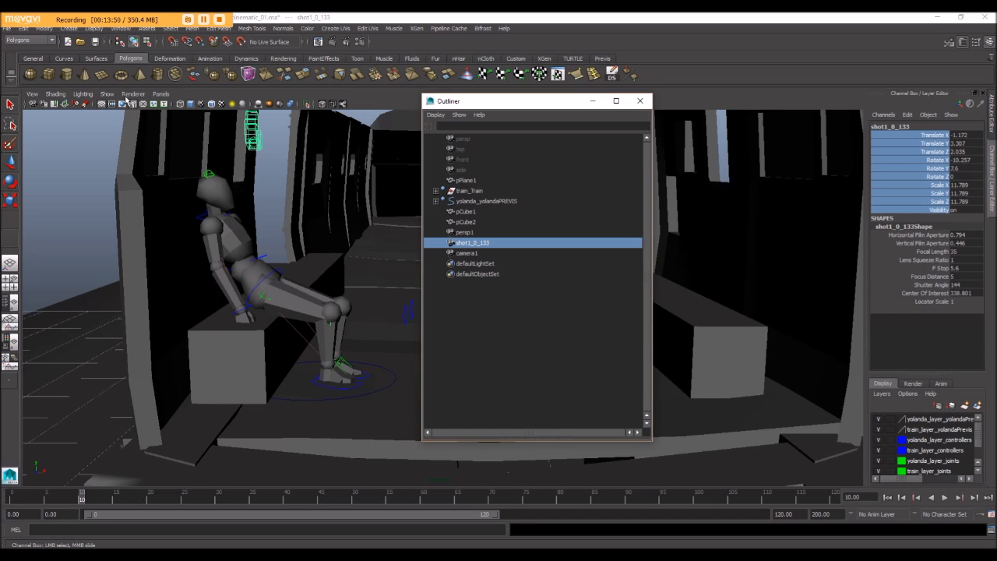
# Look through shot1_0_133, minimize the Outliner and dolly the camera in and out against the storyboard image plane
pyautogui.click(160, 95)
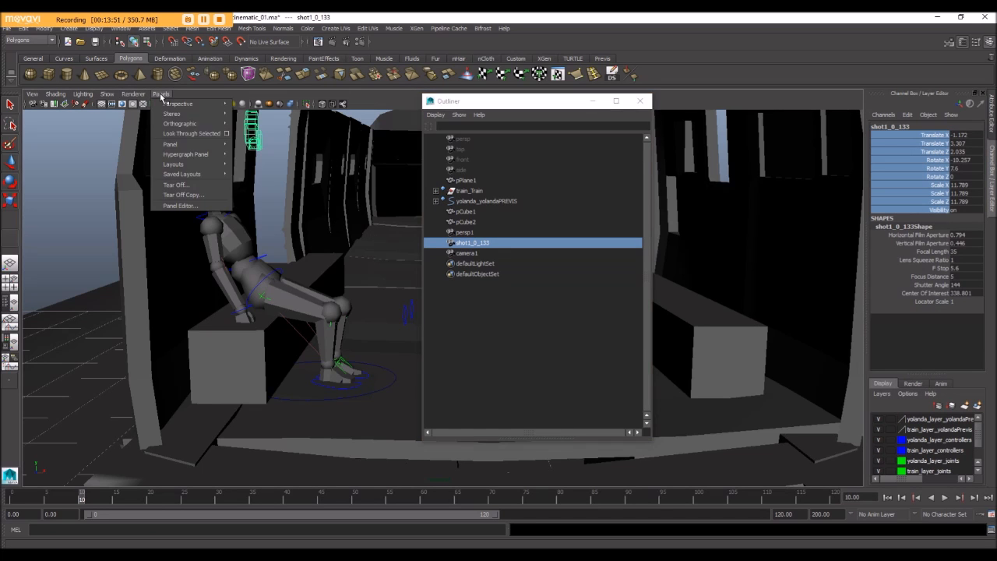
pyautogui.click(184, 137)
pyautogui.click(593, 101)
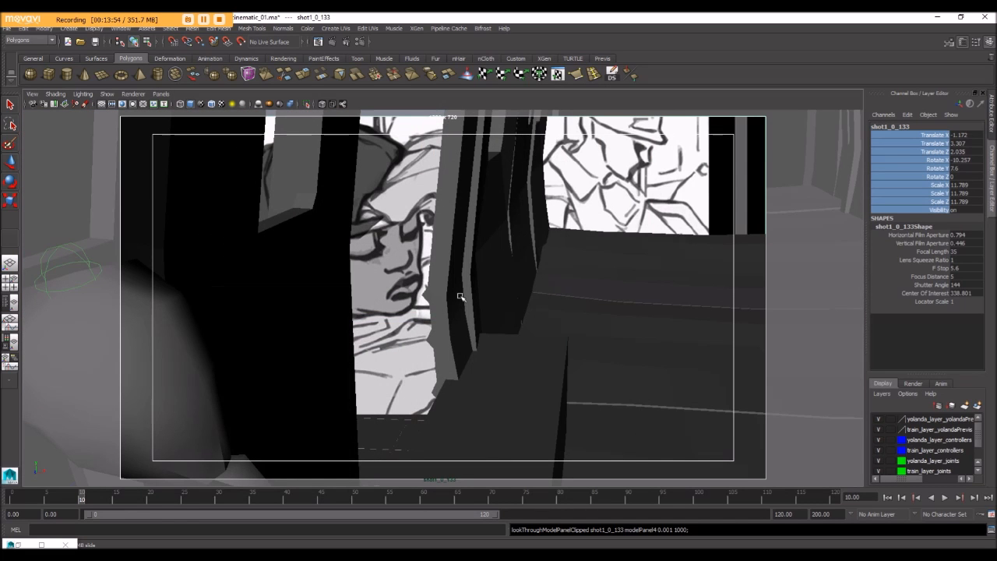
pyautogui.scroll(3, 460, 297)
pyautogui.scroll(-3, 460, 296)
pyautogui.scroll(2, 460, 297)
pyautogui.scroll(3, 460, 297)
pyautogui.scroll(-3, 461, 297)
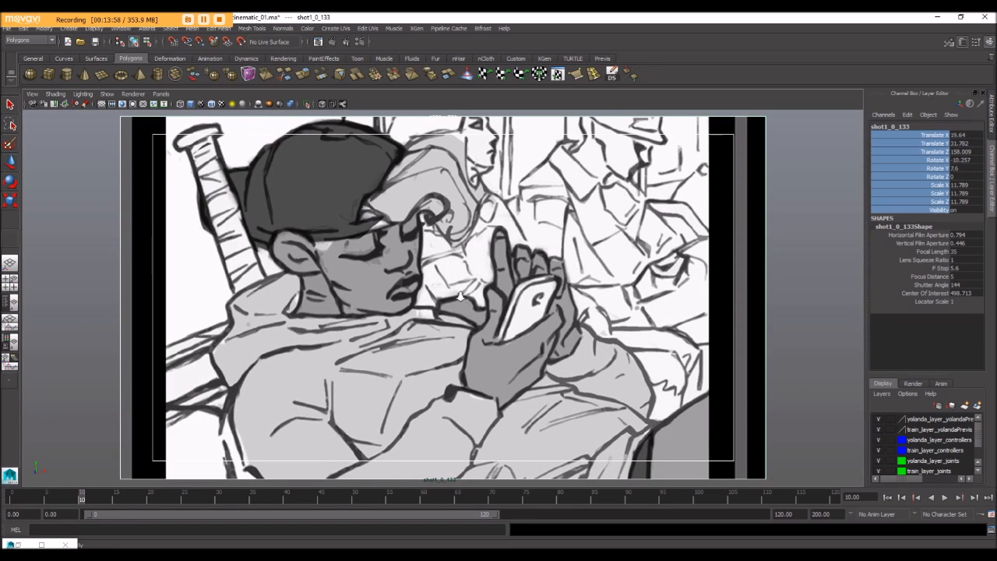
pyautogui.scroll(3, 420, 307)
pyautogui.scroll(-2, 423, 305)
pyautogui.scroll(3, 426, 311)
pyautogui.scroll(-3, 427, 311)
pyautogui.scroll(3, 427, 312)
pyautogui.scroll(-3, 427, 311)
# Lower the Alpha Gain of imagePlaneShape1 to 0.117
pyautogui.hotkey('ctrl', 'a')
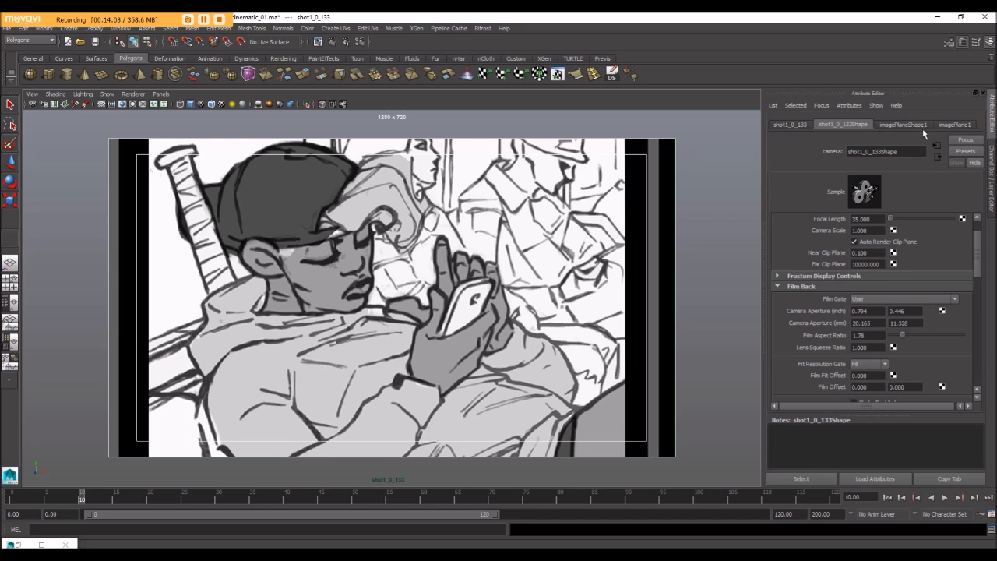
pyautogui.click(900, 127)
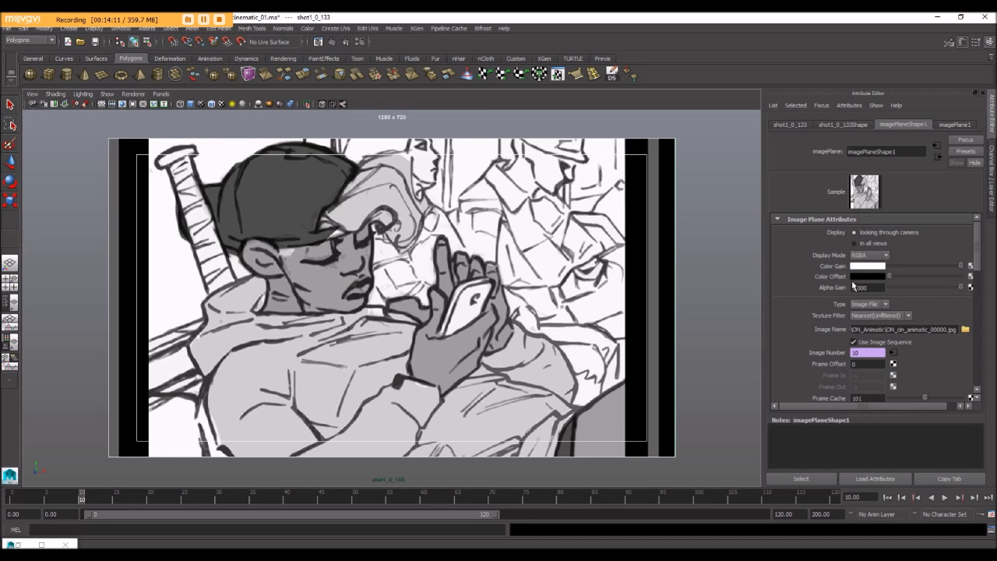
pyautogui.moveTo(964, 288); pyautogui.dragTo(898, 289)
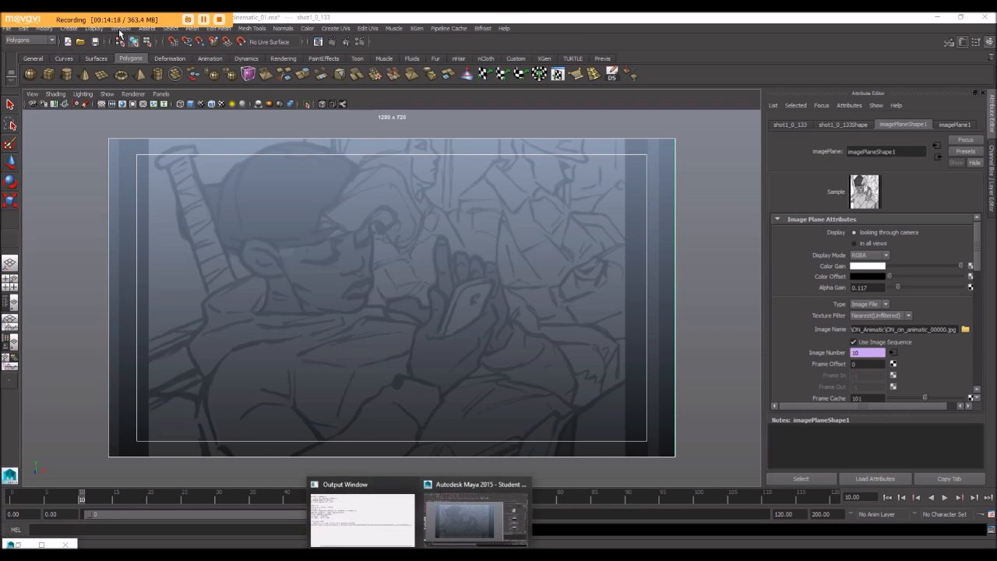
# Select yolanda_yolandaPREVIS and dolly and track shot1_0_133 in toward the character's head and upper body
pyautogui.click(121, 30)
pyautogui.click(134, 107)
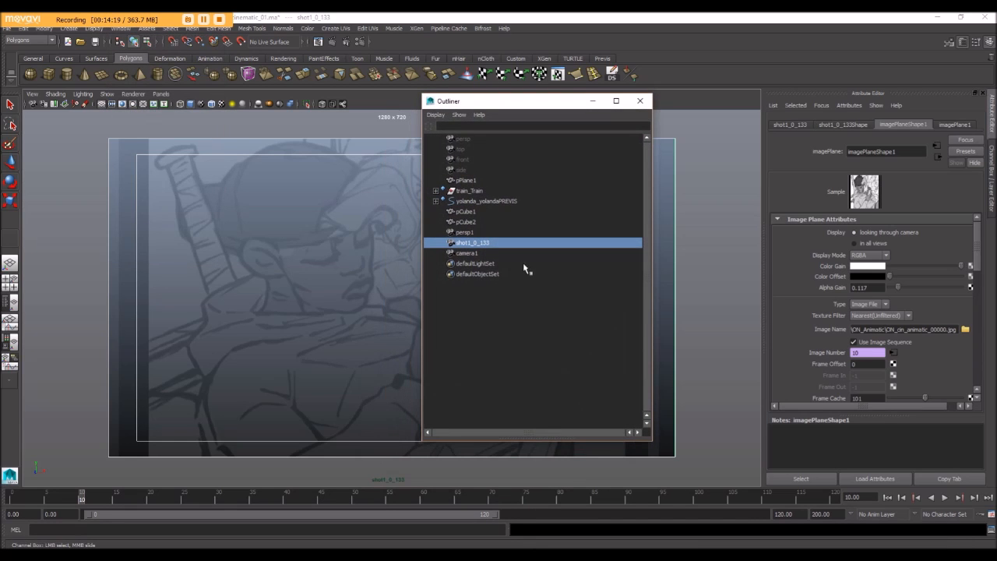
pyautogui.click(476, 201)
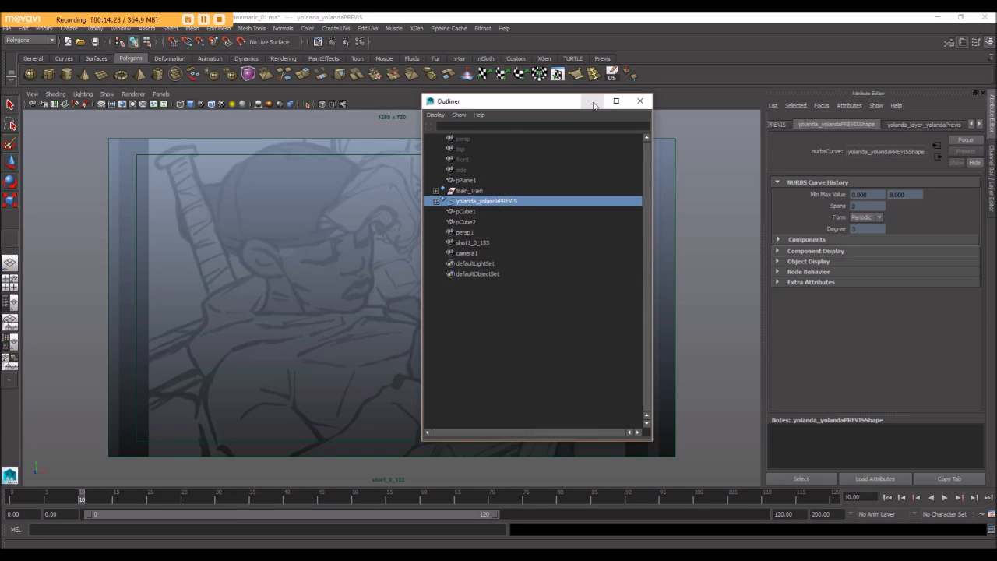
pyautogui.click(594, 104)
pyautogui.scroll(3, 449, 303)
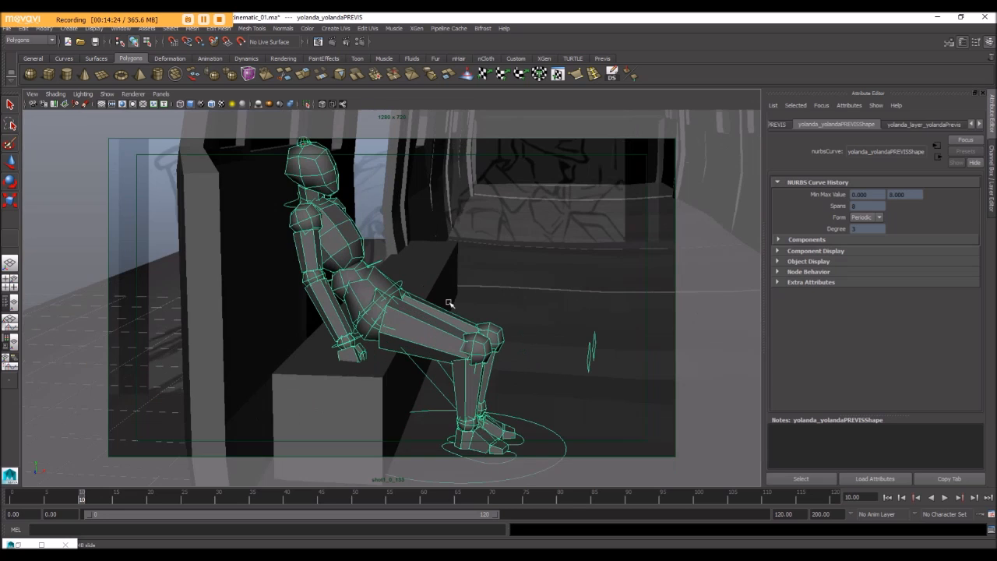
pyautogui.keyDown('alt'); pyautogui.moveTo(421, 287); pyautogui.dragTo(418, 357, button='middle'); pyautogui.keyUp('alt')
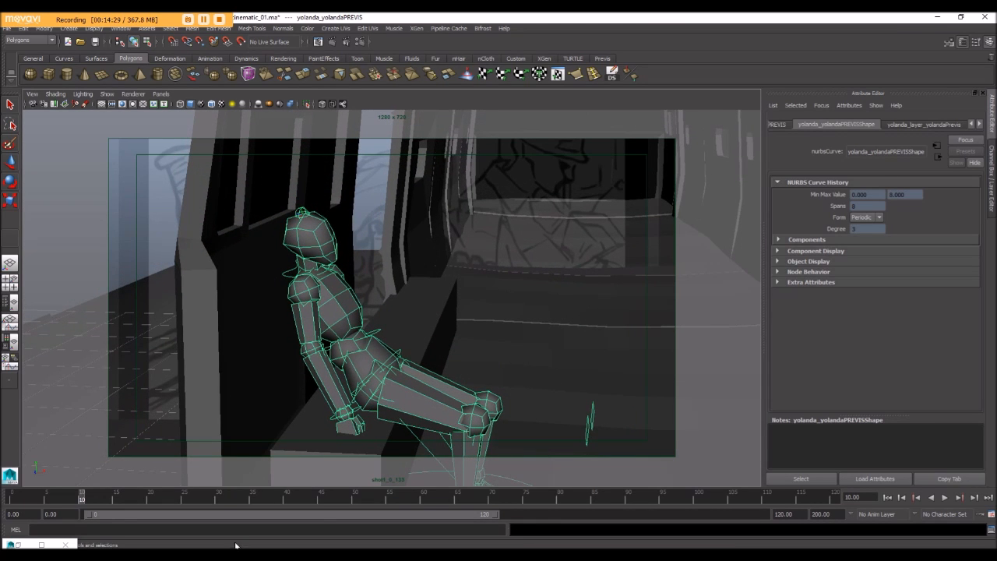
pyautogui.scroll(3, 438, 331)
pyautogui.keyDown('alt'); pyautogui.moveTo(438, 332); pyautogui.dragTo(484, 360, button='middle'); pyautogui.keyUp('alt')
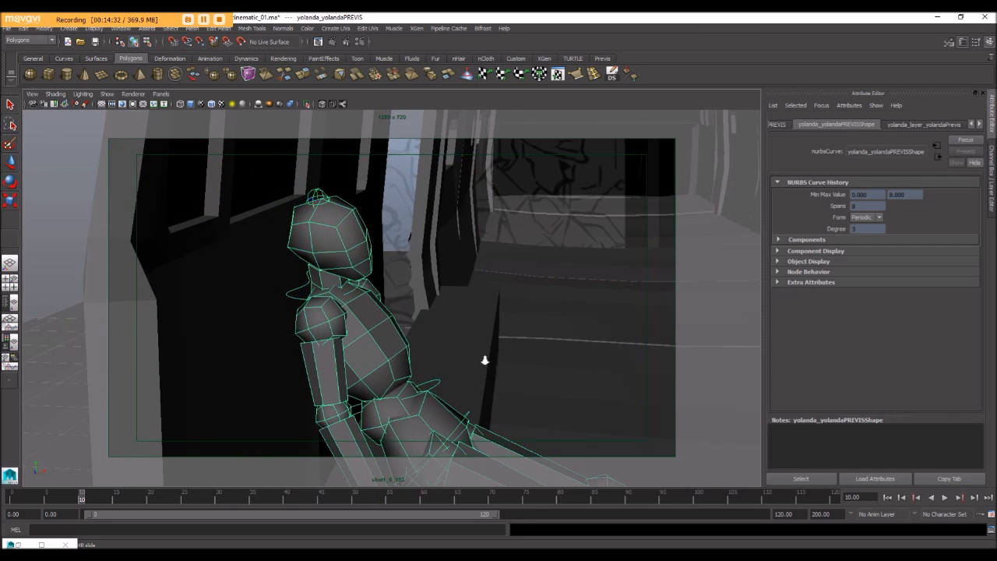
pyautogui.scroll(3, 484, 361)
# Compare the character with the storyboard in wireframe and shaded display, and orbit shot1_0_133 to line up the head and shoulders
pyautogui.press('4')
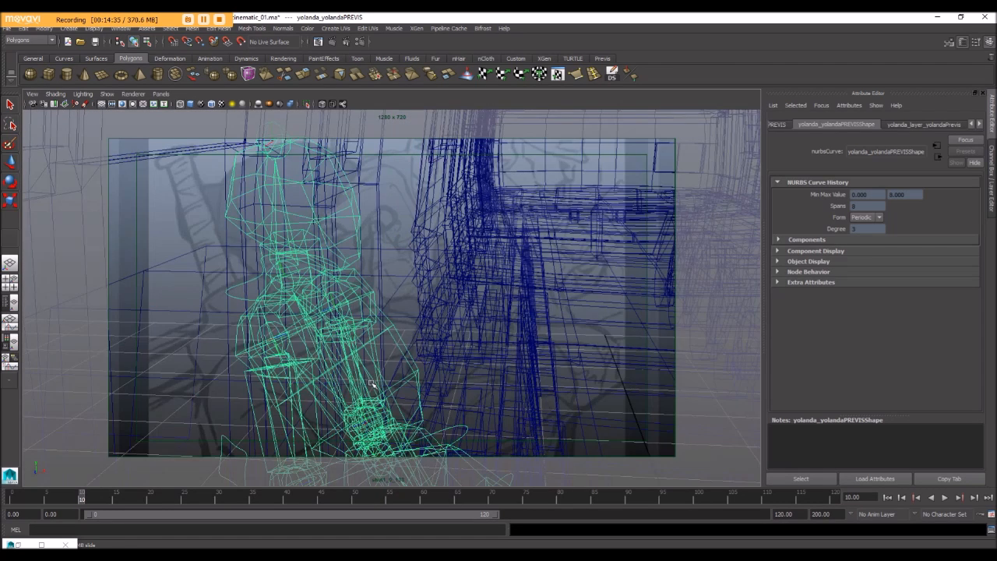
pyautogui.keyDown('alt'); pyautogui.moveTo(418, 340); pyautogui.dragTo(356, 327); pyautogui.keyUp('alt')
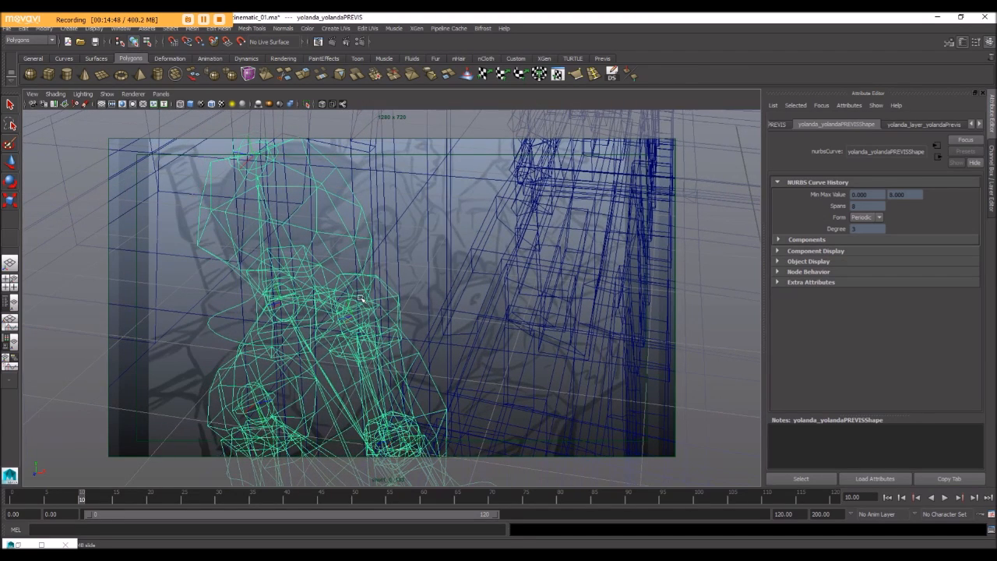
pyautogui.press('5')
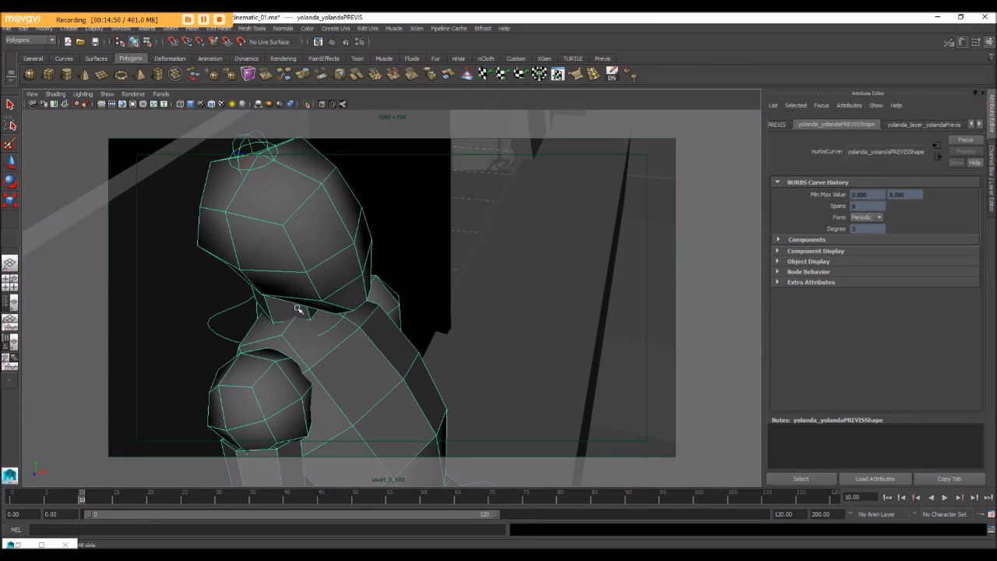
pyautogui.press('4')
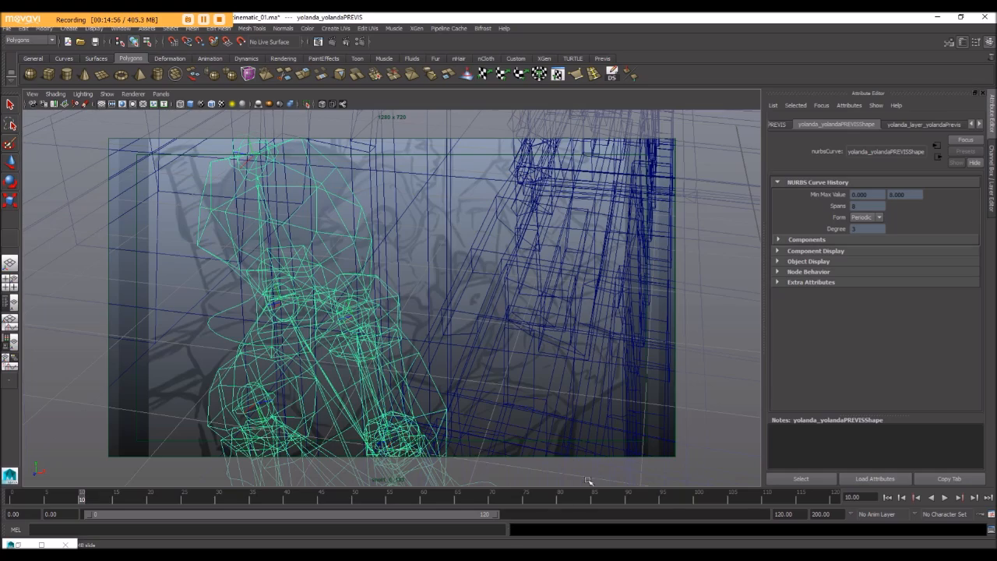
pyautogui.keyDown('alt'); pyautogui.moveTo(320, 316); pyautogui.dragTo(297, 278); pyautogui.keyUp('alt')
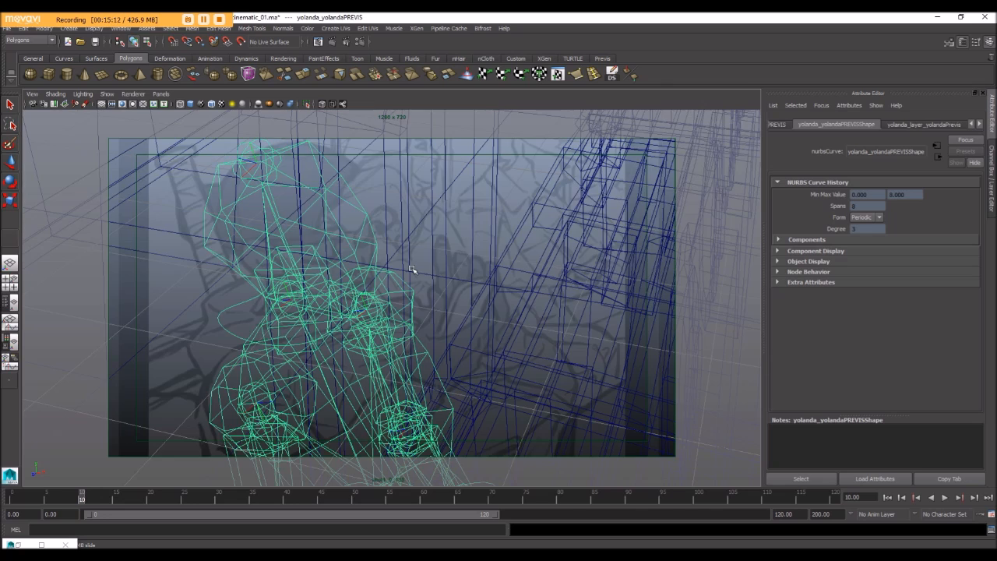
# Return to shaded display and lock all the transform and visibility channels of the shot1_0_133 camera
pyautogui.press('5')
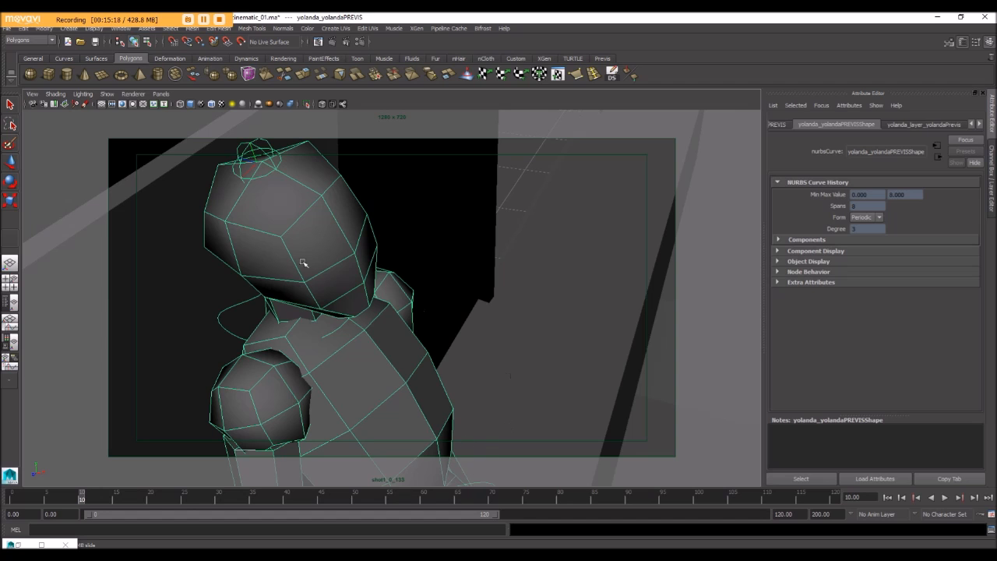
pyautogui.click(240, 555)
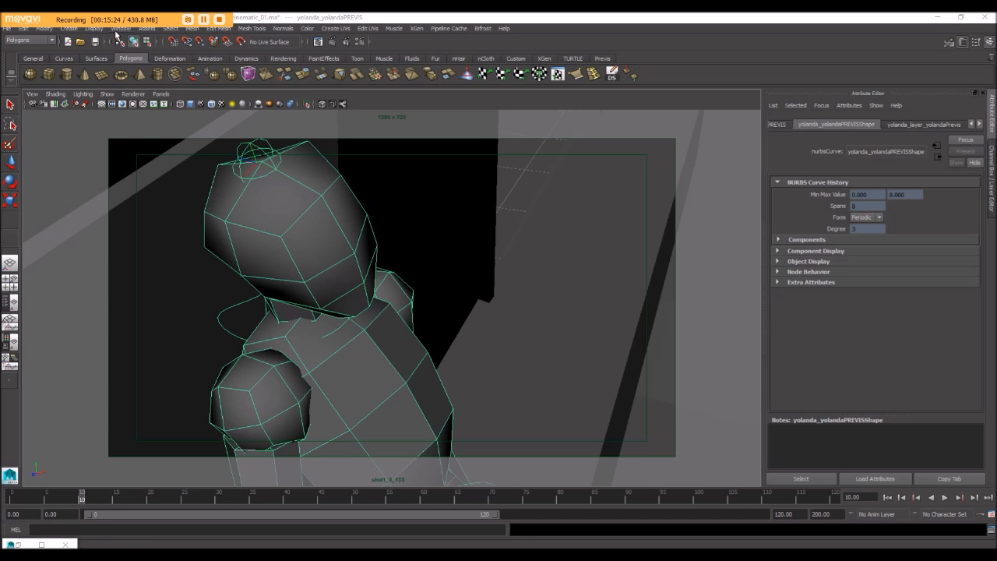
pyautogui.click(120, 29)
pyautogui.click(134, 92)
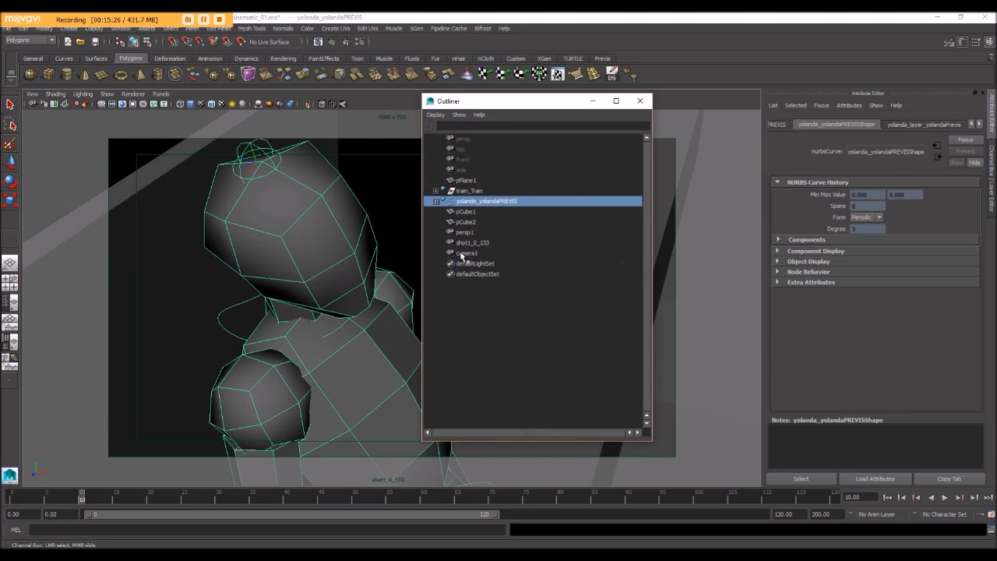
pyautogui.click(470, 244)
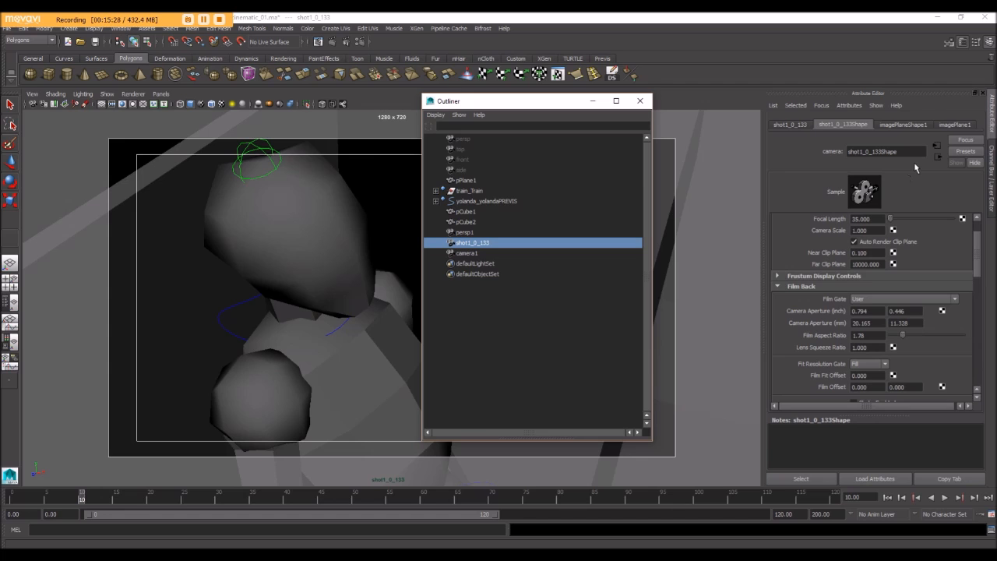
pyautogui.hotkey('ctrl', 'a')
pyautogui.rightClick(916, 159)
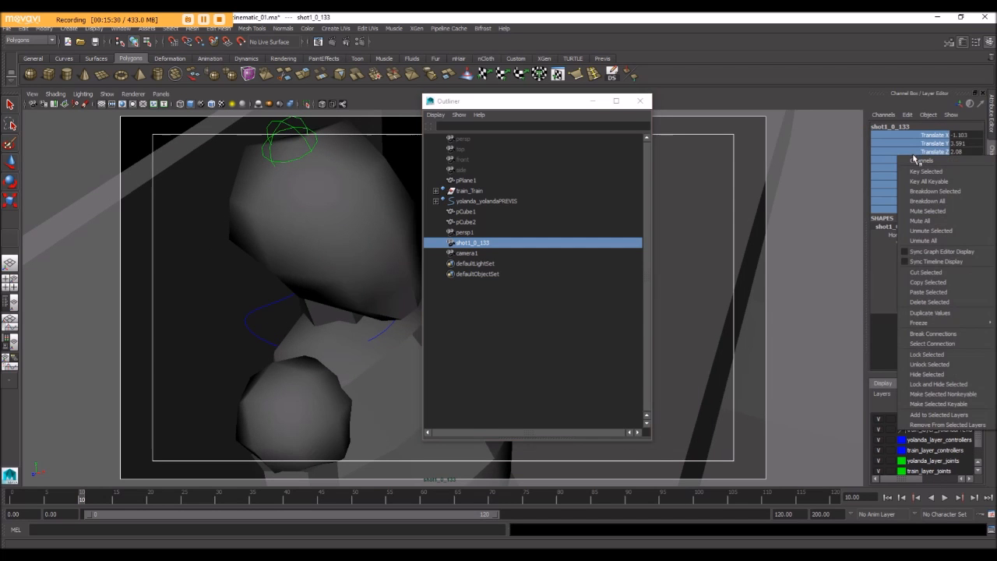
pyautogui.click(933, 354)
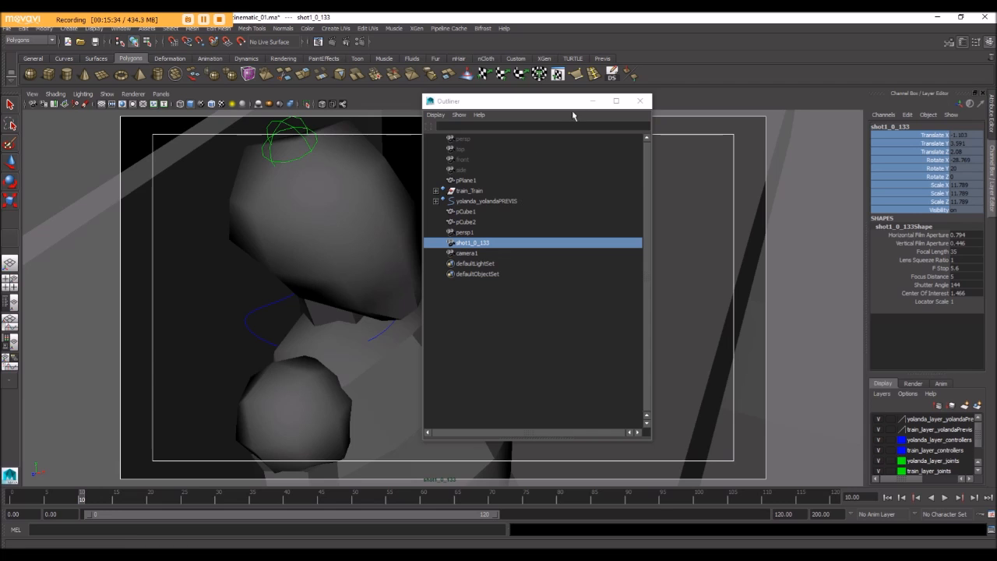
# Select camera1, look through it, and orbit and dolly it back to frame the seated character inside the open train carriage
pyautogui.click(467, 254)
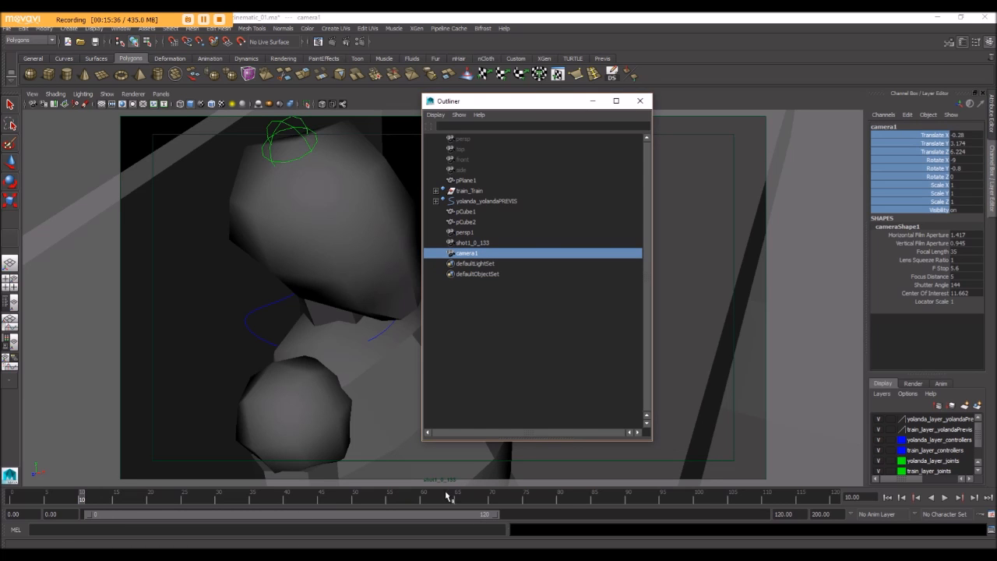
pyautogui.click(592, 100)
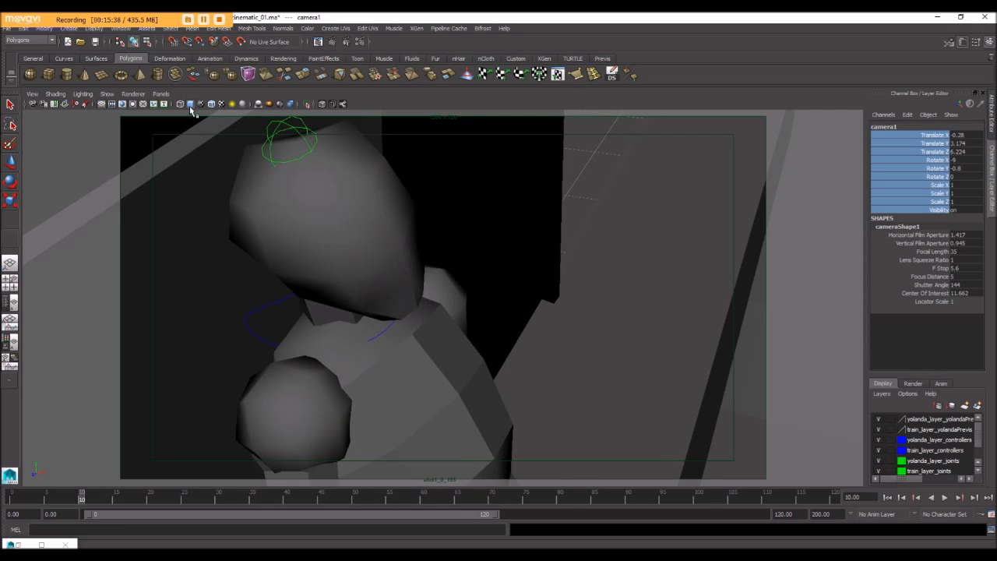
pyautogui.click(165, 95)
pyautogui.moveTo(187, 103)
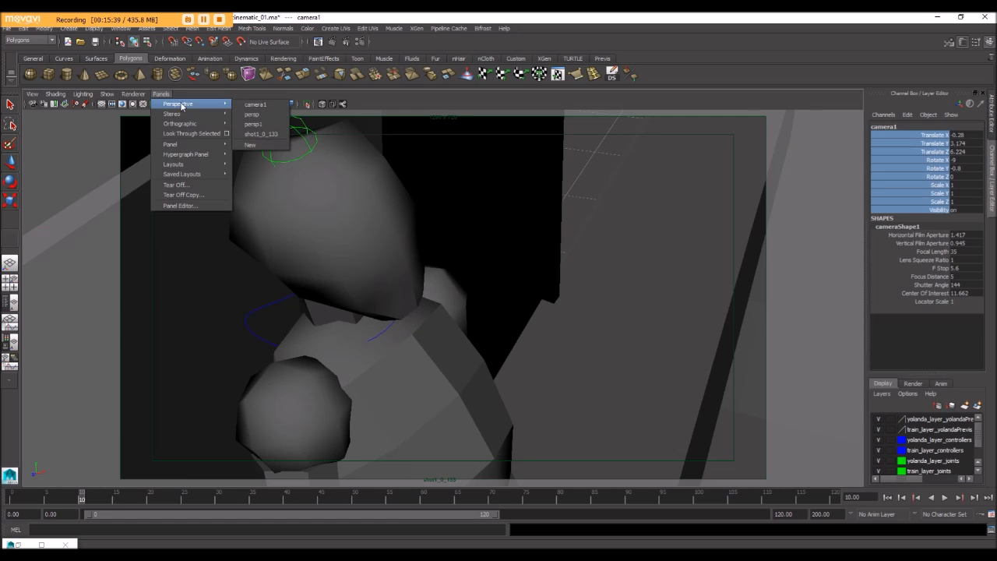
pyautogui.click(252, 114)
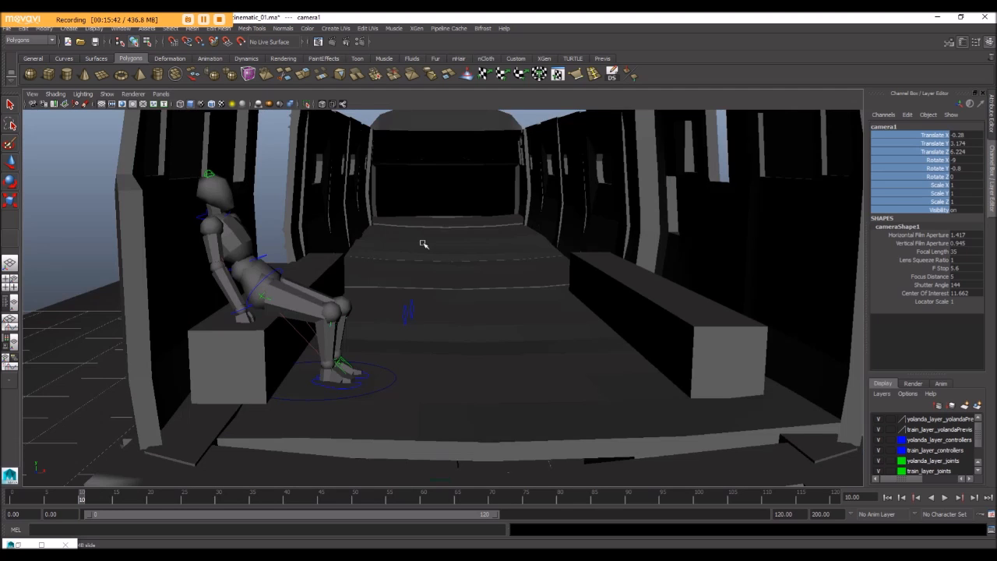
pyautogui.scroll(-4, 424, 245)
pyautogui.keyDown('alt'); pyautogui.moveTo(425, 244); pyautogui.dragTo(417, 263); pyautogui.keyUp('alt')
pyautogui.scroll(-4, 412, 276)
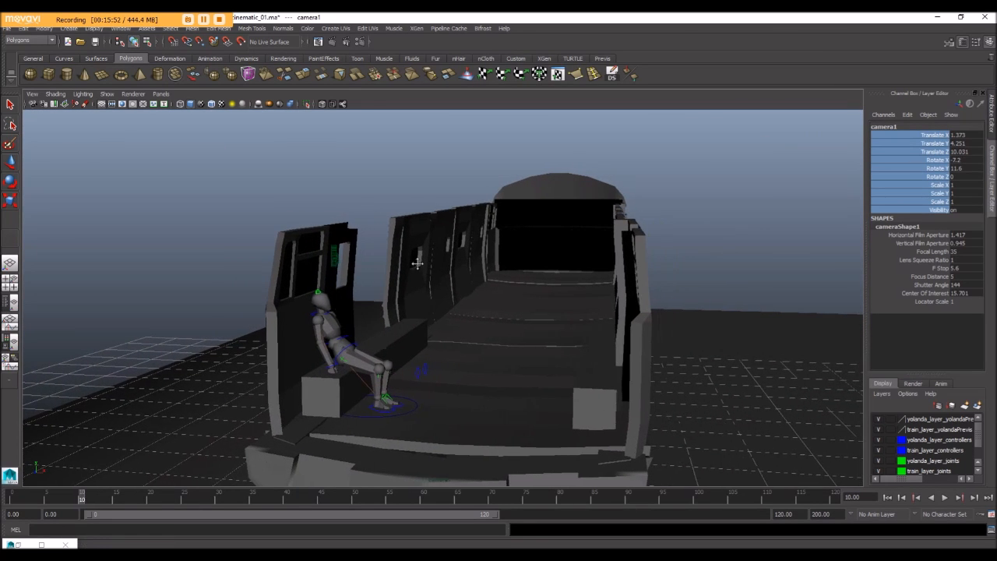
pyautogui.scroll(3, 420, 269)
# Turn on the Resolution Gate and Safe Action guides for camera1
pyautogui.click(32, 94)
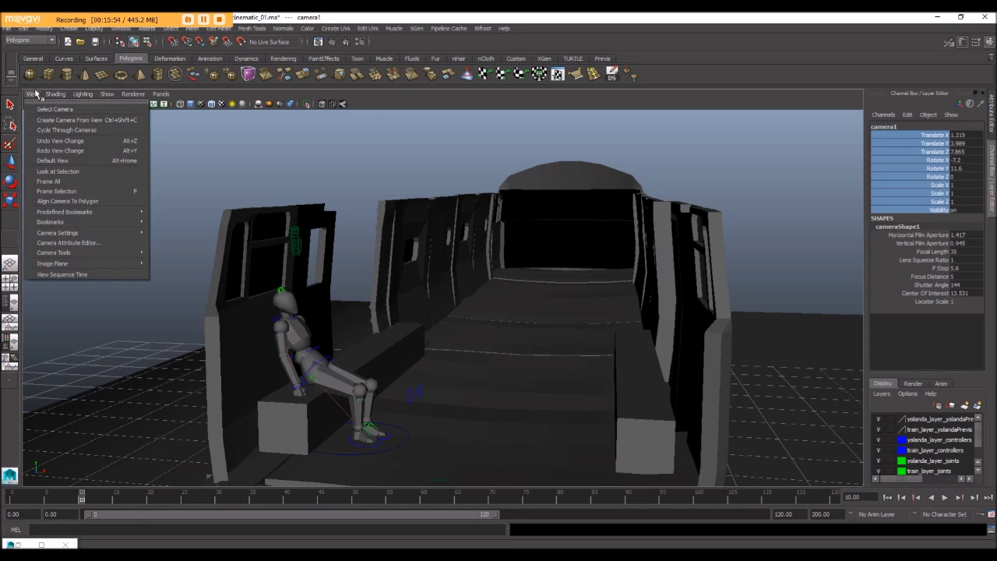
pyautogui.moveTo(88, 238)
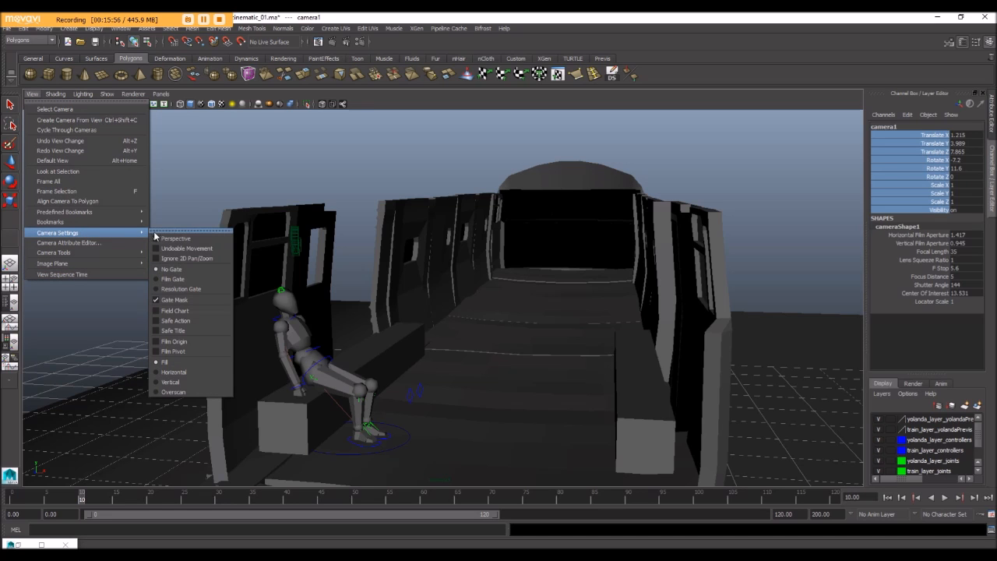
pyautogui.click(171, 289)
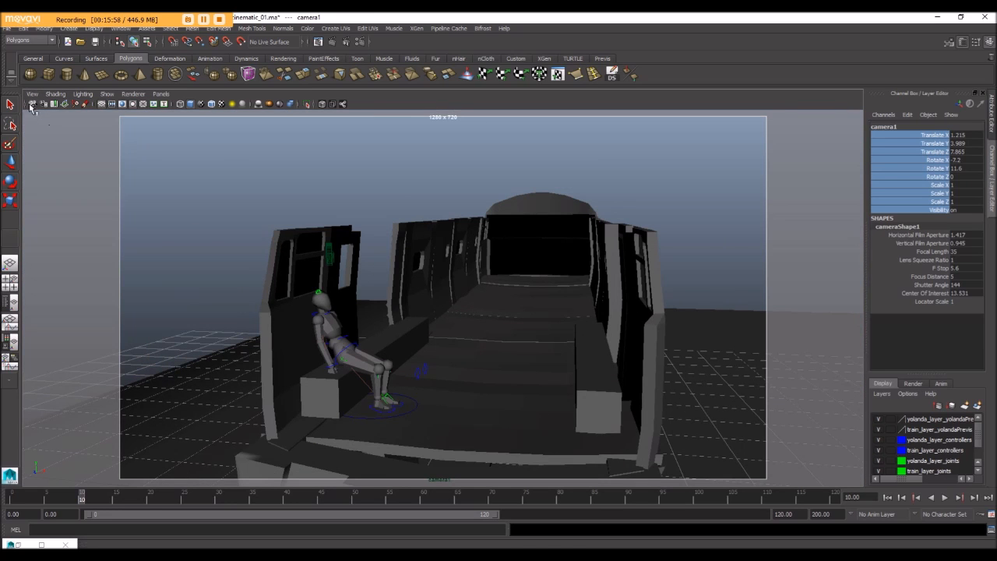
pyautogui.click(32, 93)
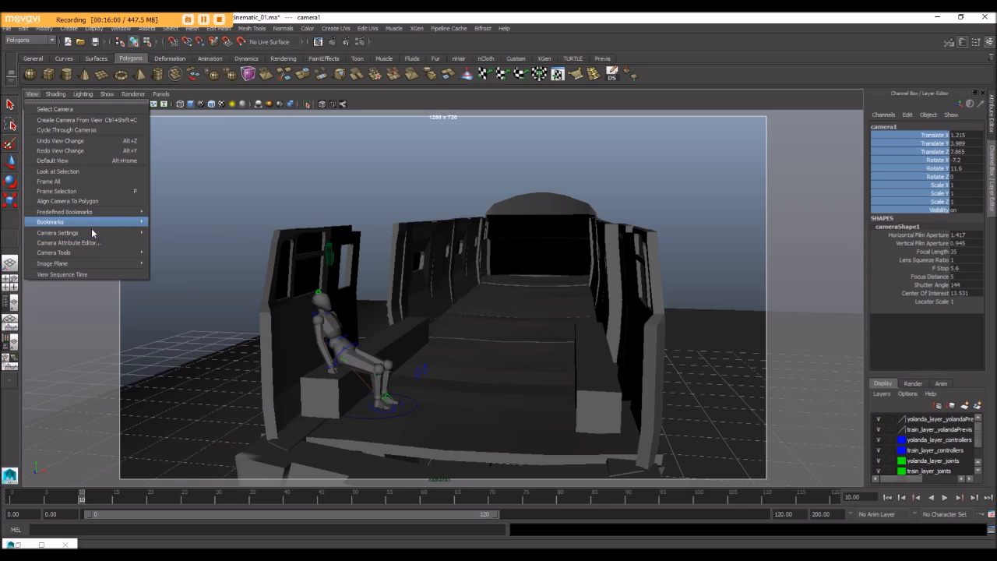
pyautogui.moveTo(136, 233)
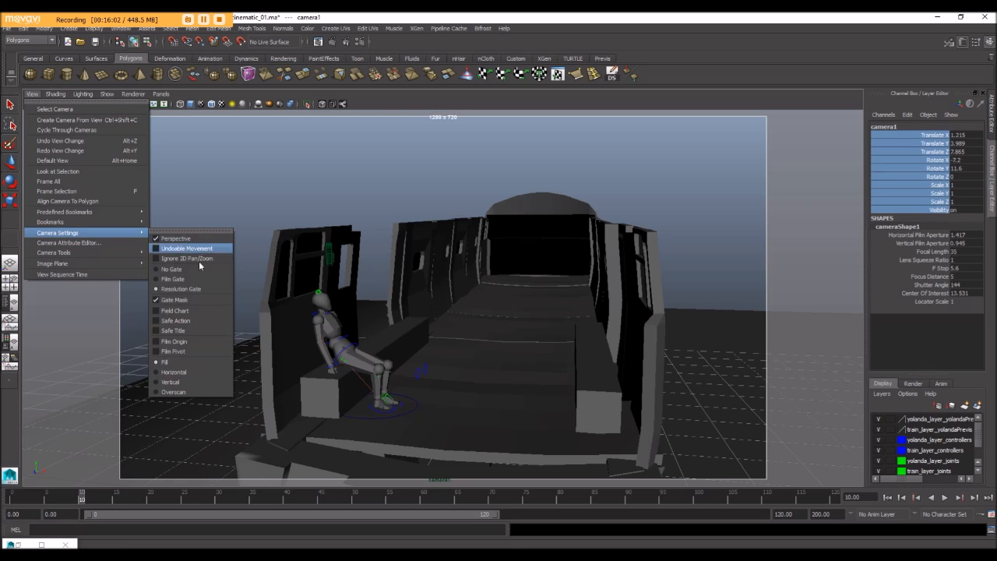
pyautogui.click(180, 320)
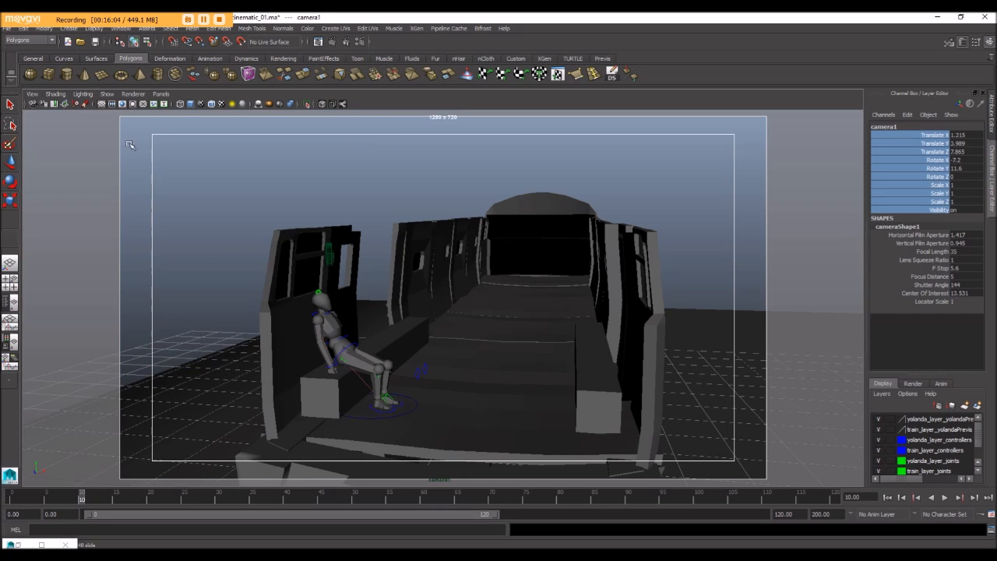
# Set camera1's Film Gate to 35mm 1.85 Projection and its Film Aspect Ratio to 1.78
pyautogui.click(29, 95)
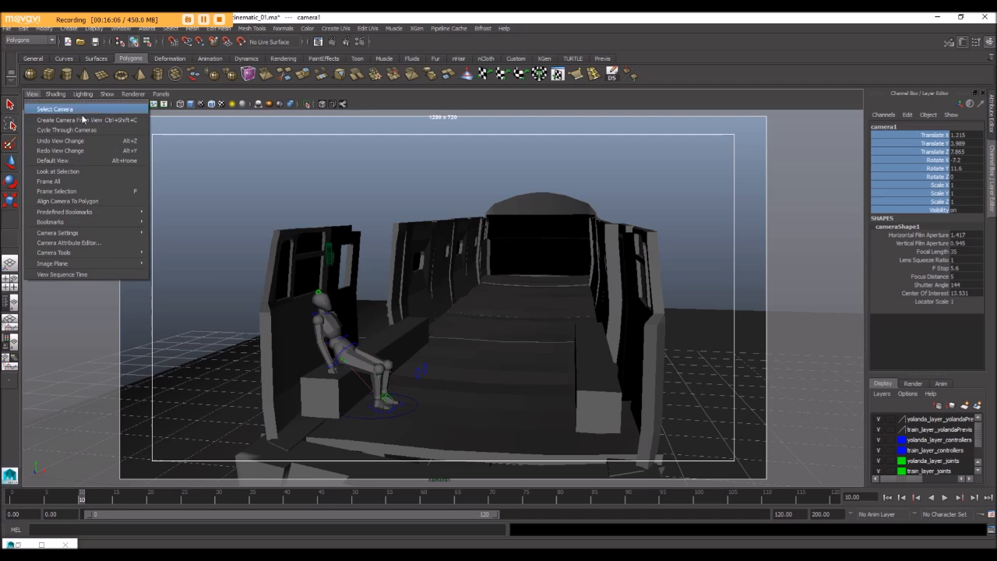
pyautogui.moveTo(62, 233)
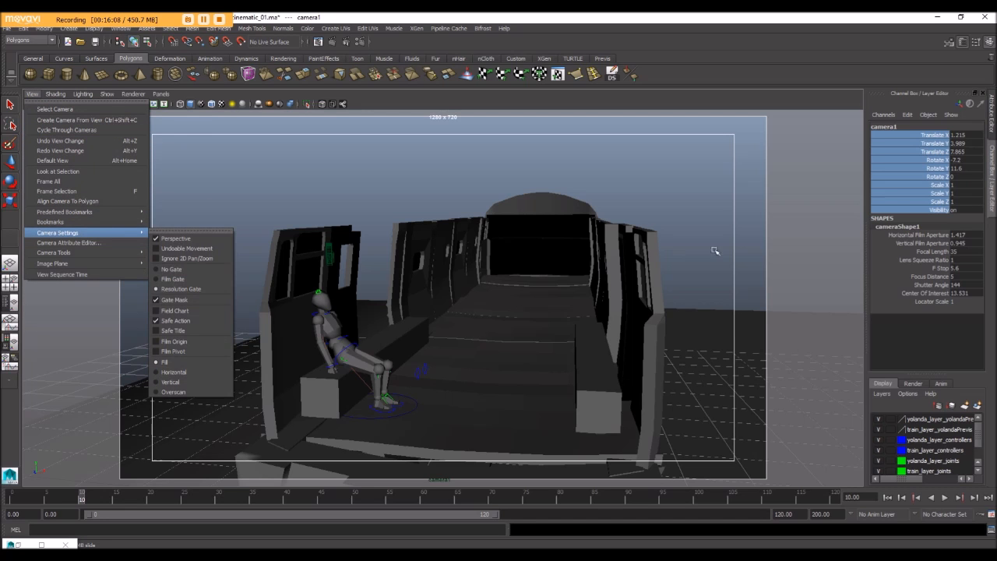
pyautogui.click(62, 242)
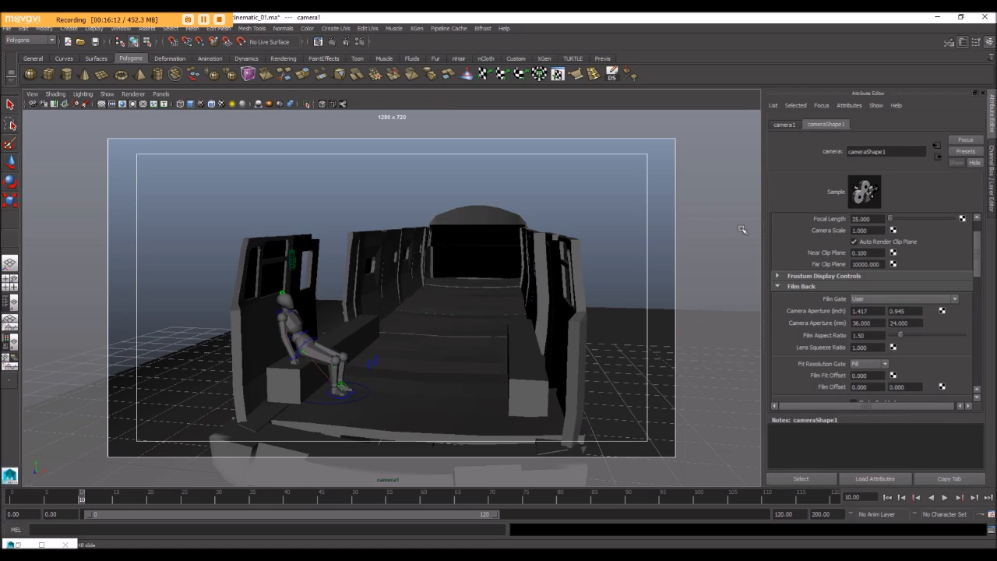
pyautogui.scroll(1, 944, 236)
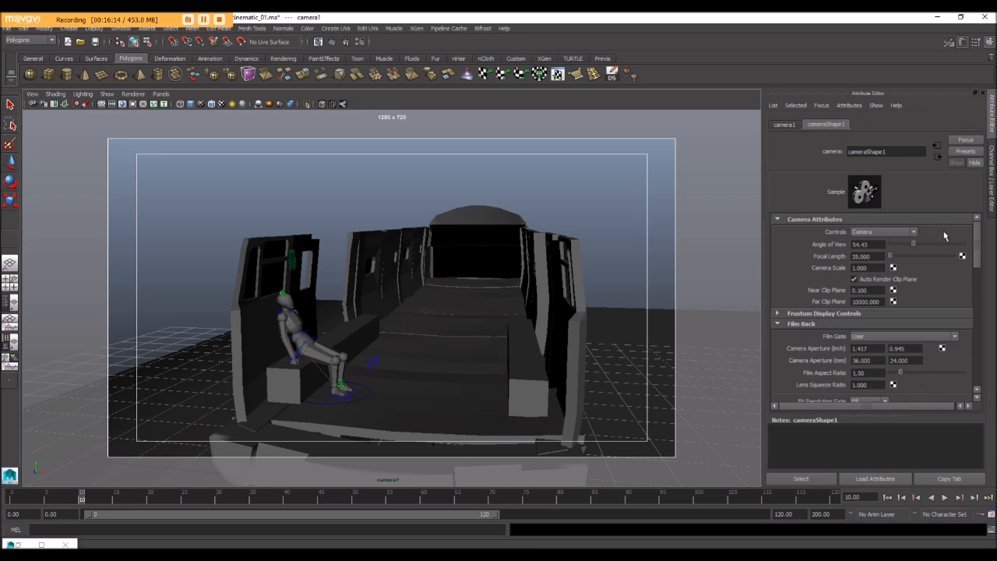
pyautogui.click(888, 336)
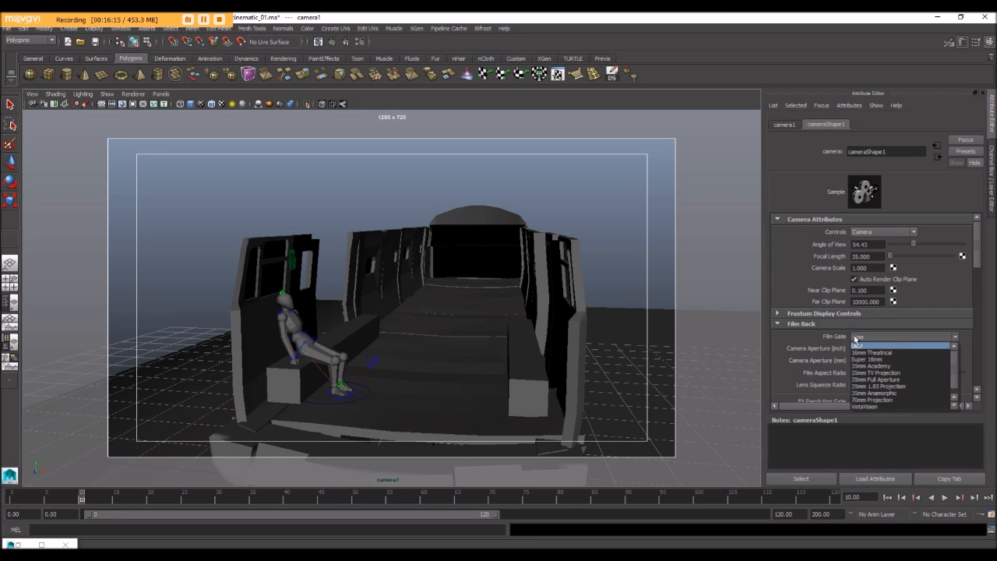
pyautogui.click(882, 386)
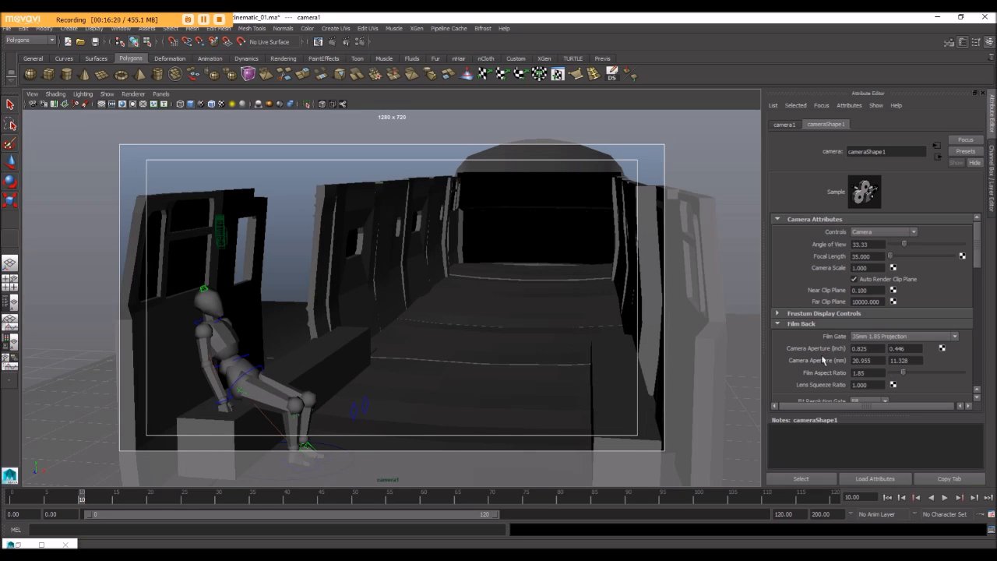
pyautogui.doubleClick(871, 372)
pyautogui.write('1.78')
pyautogui.press('Return')
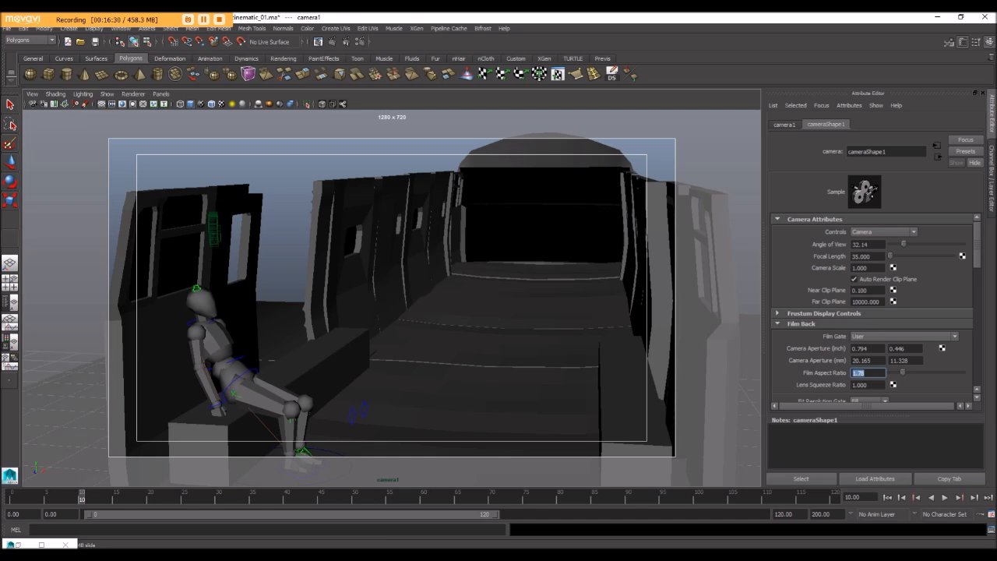
# Switch to the ON_Animatic folder and check the second shot's frame range, starting from ON_cin_animatic_00134.jpg
pyautogui.hotkey('alt', 'Tab')
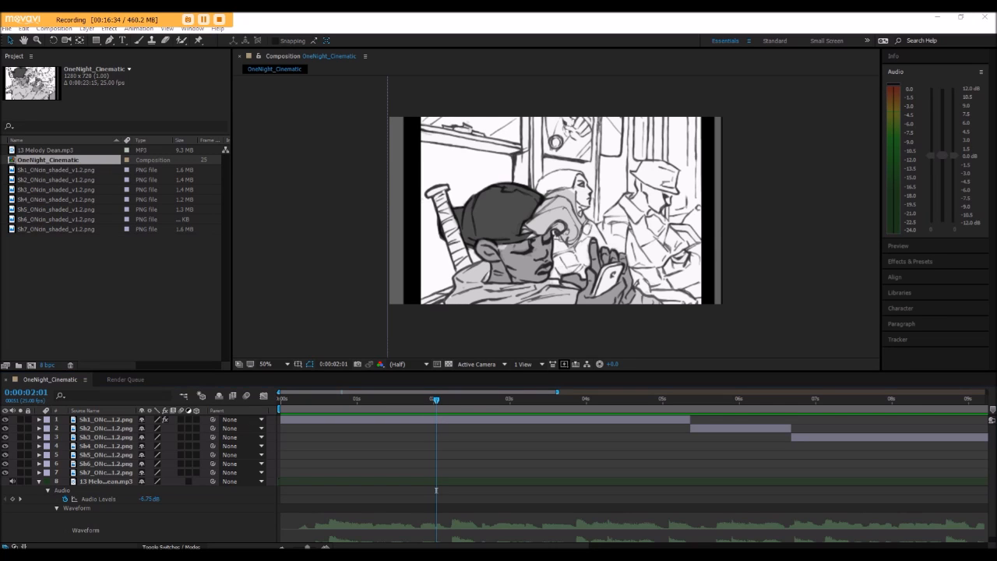
pyautogui.click(175, 522)
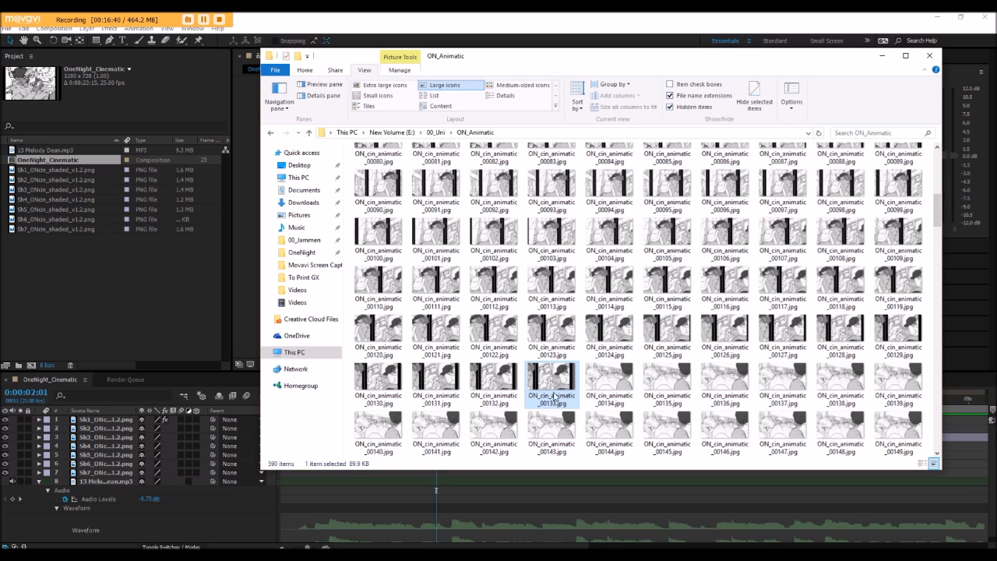
pyautogui.click(615, 383)
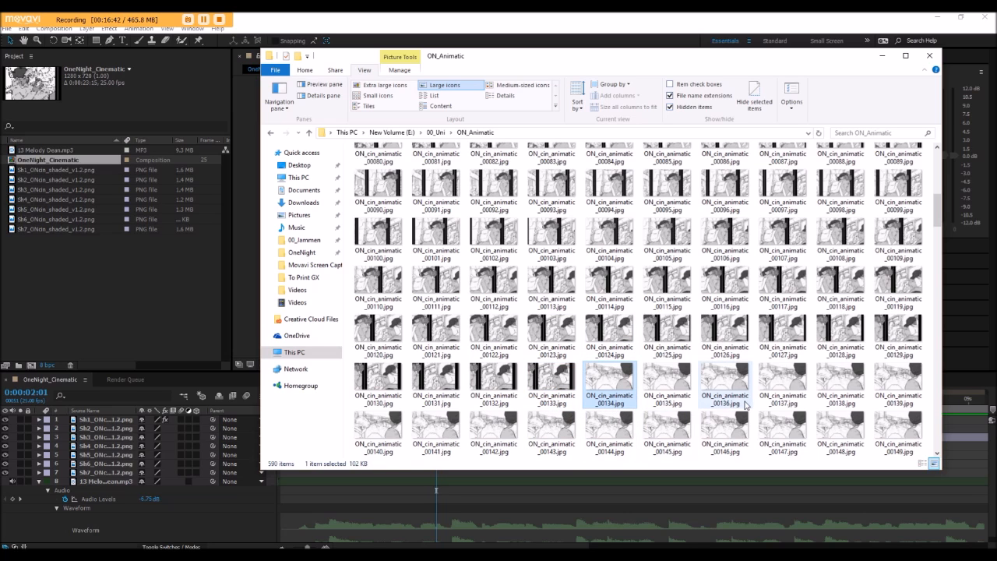
pyautogui.moveTo(936, 211); pyautogui.dragTo(937, 233)
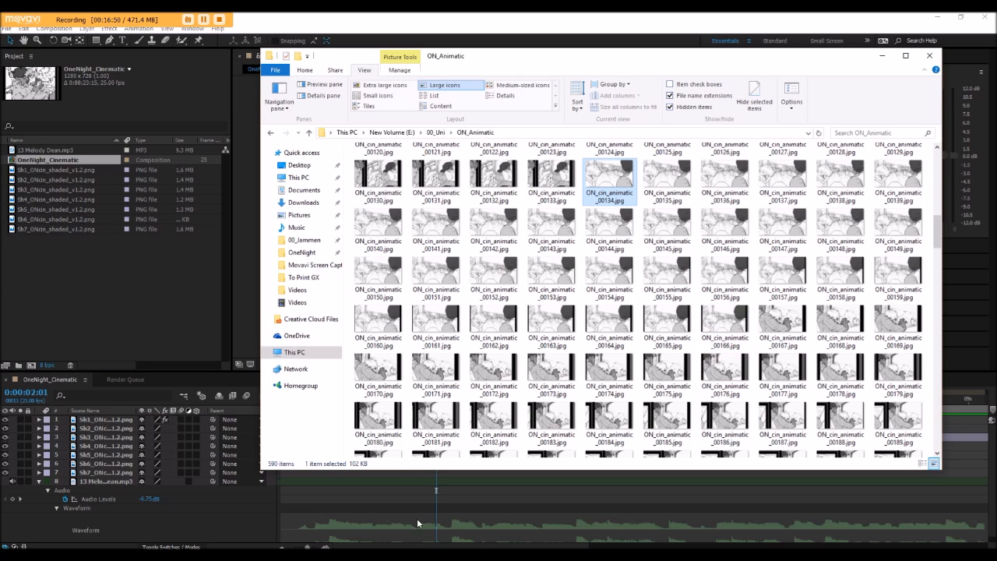
pyautogui.click(424, 555)
pyautogui.click(436, 519)
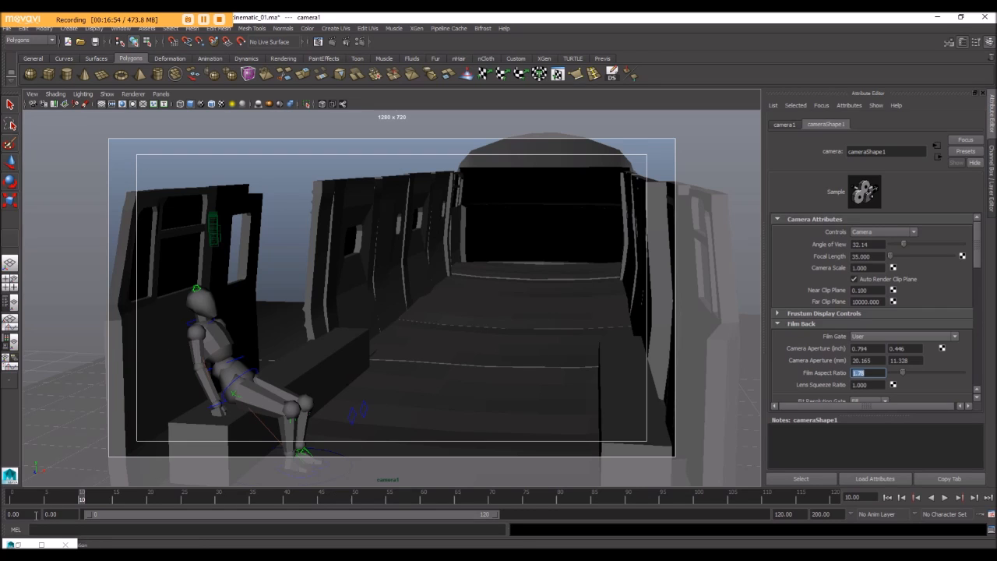
# Rename camera1 as shot2_134_166 and check the end of its range against ON_cin_animatic_00166.jpg in the ON_Animatic folder
pyautogui.click(18, 545)
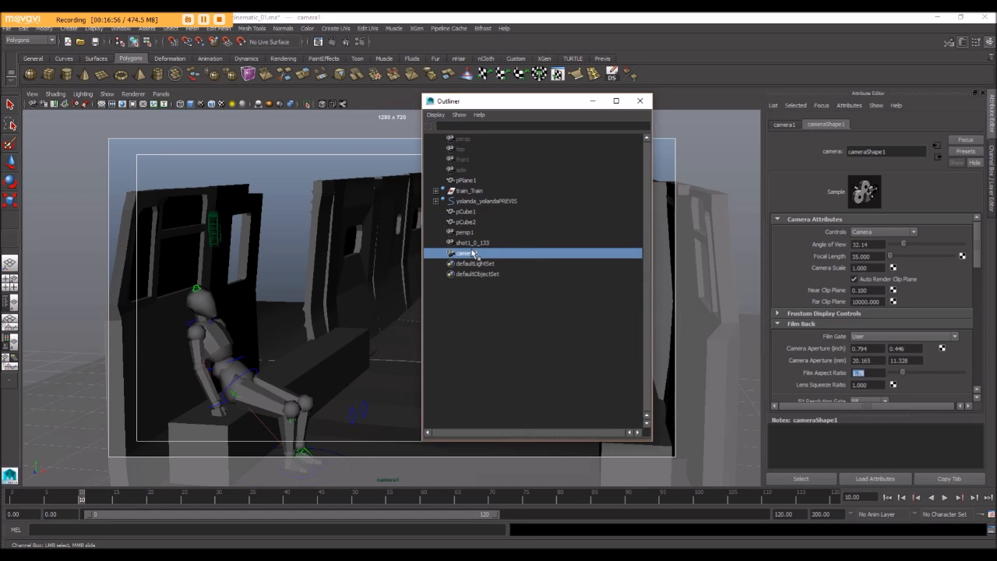
pyautogui.doubleClick(543, 250)
pyautogui.write('shot2_134_')
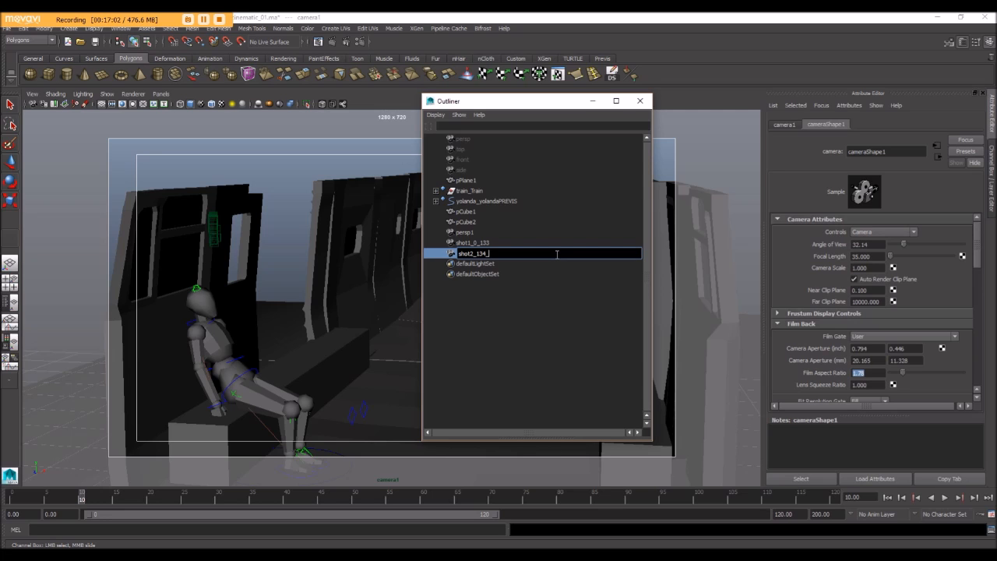
pyautogui.press('Return')
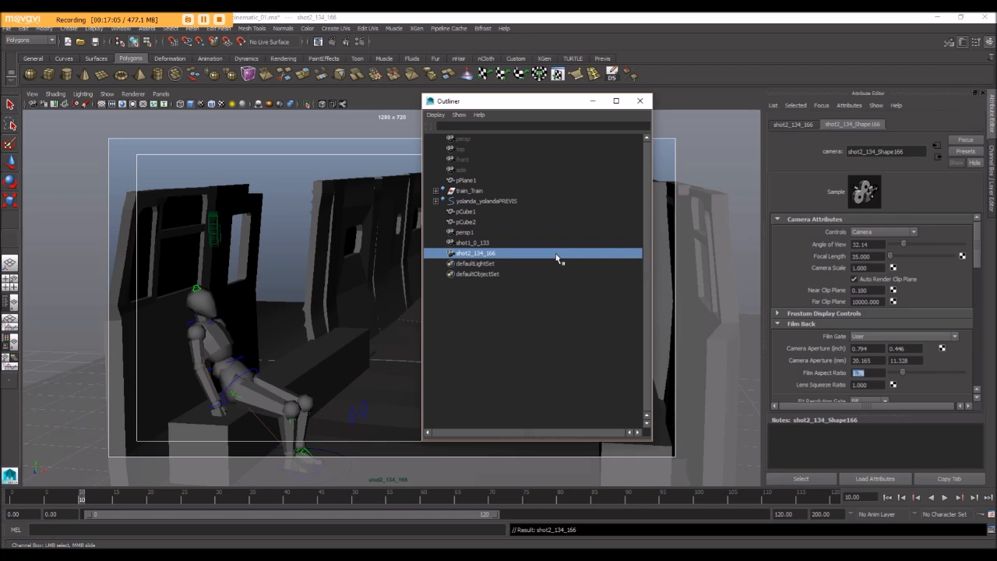
pyautogui.hotkey('alt', 'Tab')
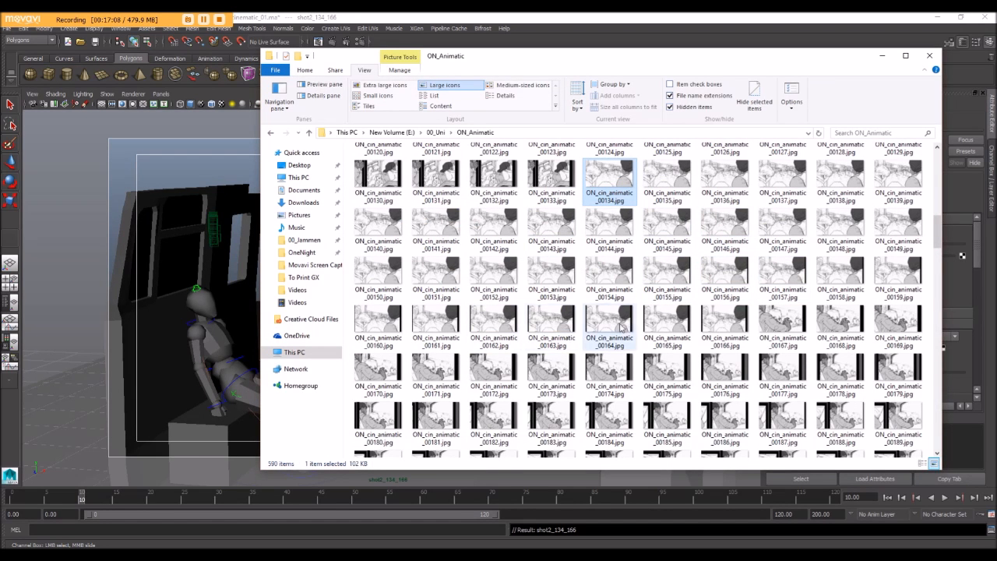
pyautogui.click(732, 328)
pyautogui.hotkey('alt', 'Tab')
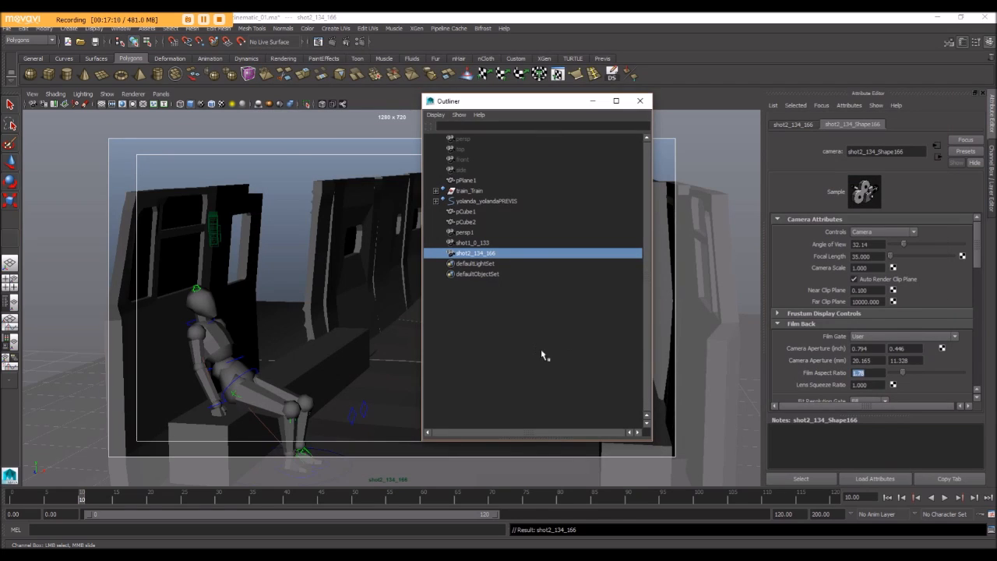
pyautogui.click(593, 102)
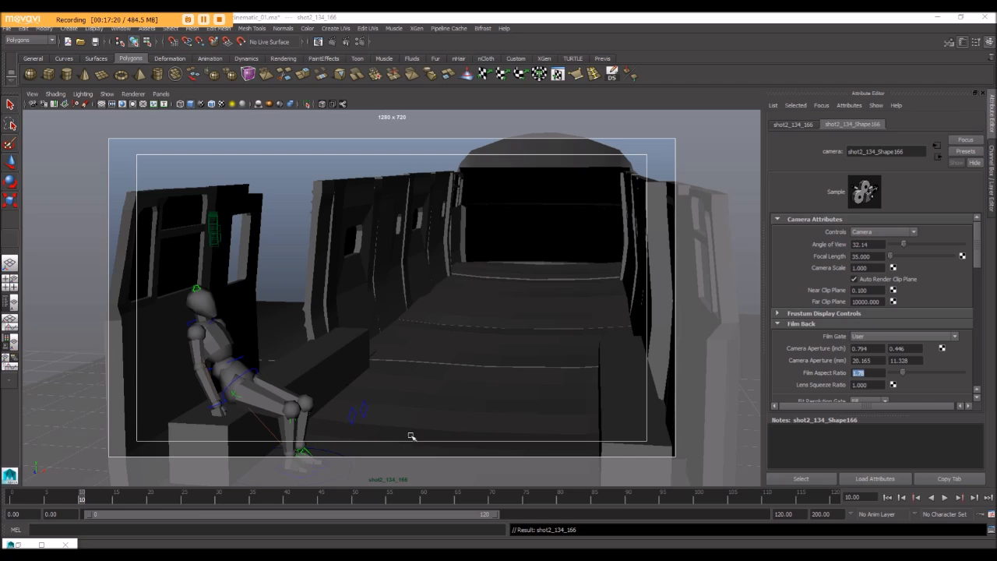
pyautogui.click(159, 94)
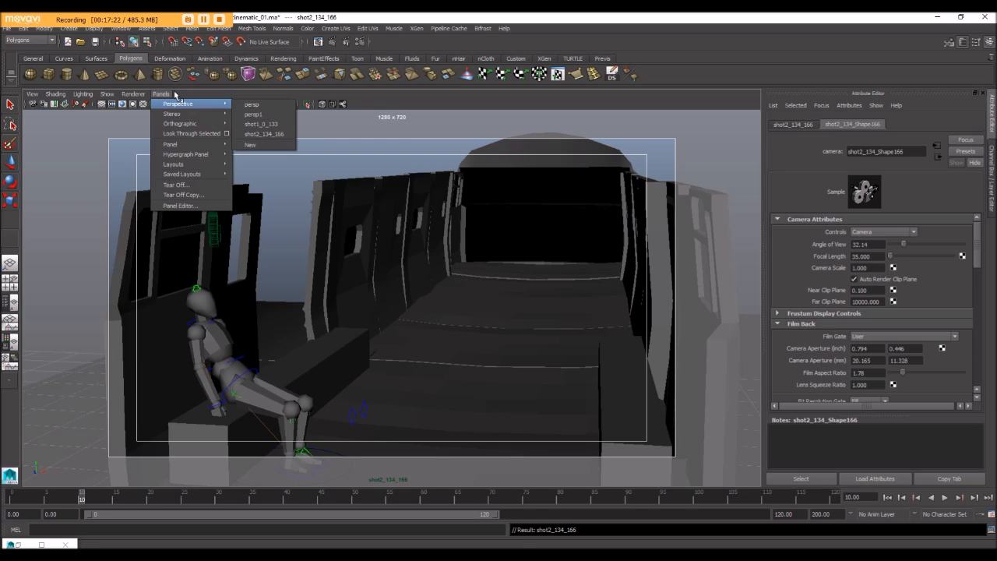
pyautogui.click(180, 134)
pyautogui.click(33, 94)
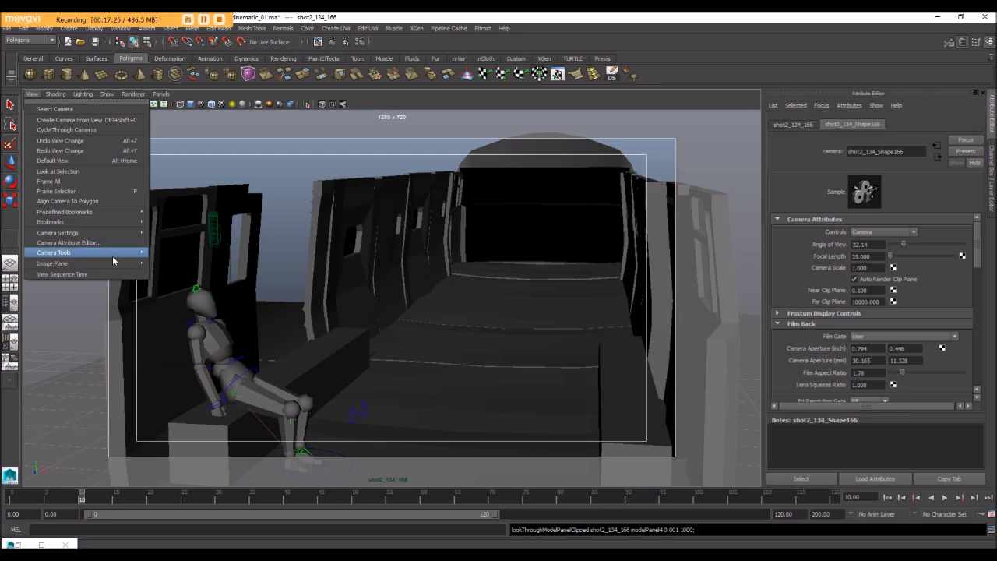
pyautogui.moveTo(136, 263)
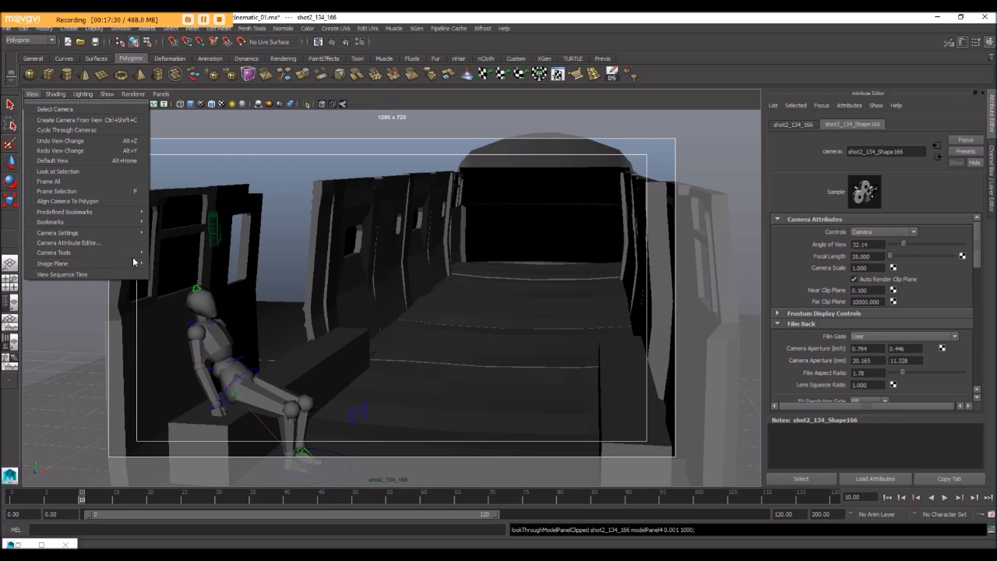
pyautogui.click(171, 271)
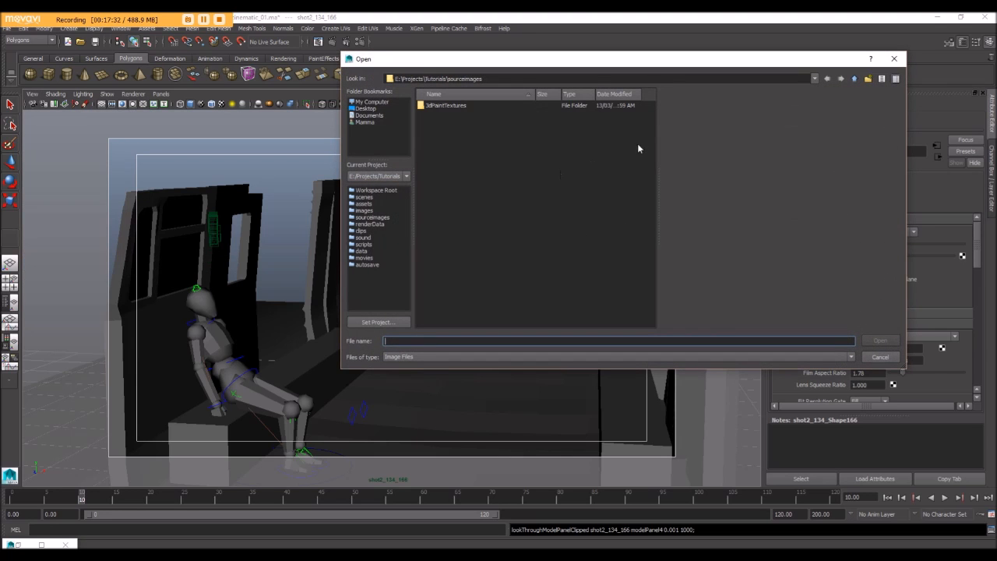
pyautogui.click(880, 357)
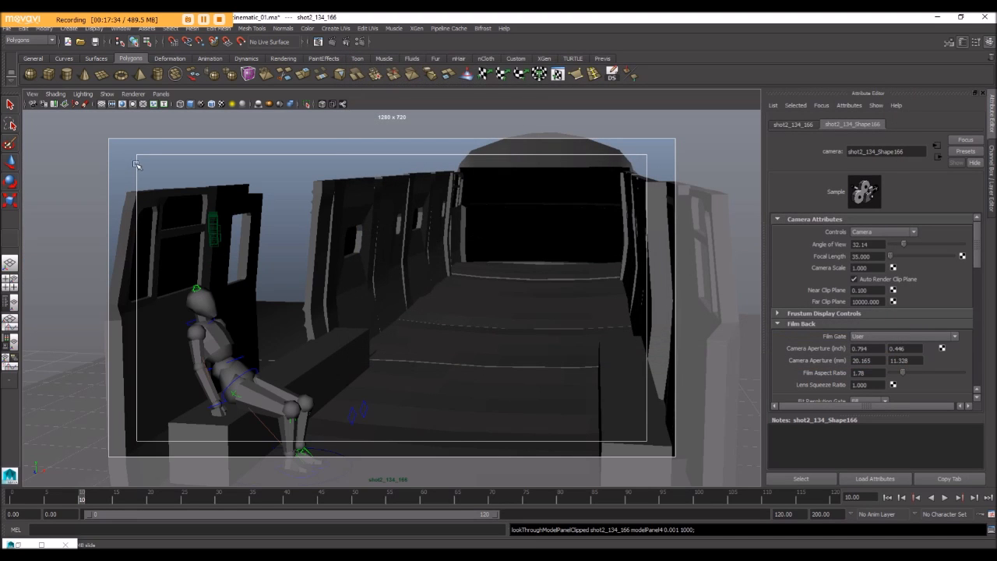
pyautogui.click(32, 94)
pyautogui.moveTo(80, 262)
pyautogui.click(180, 269)
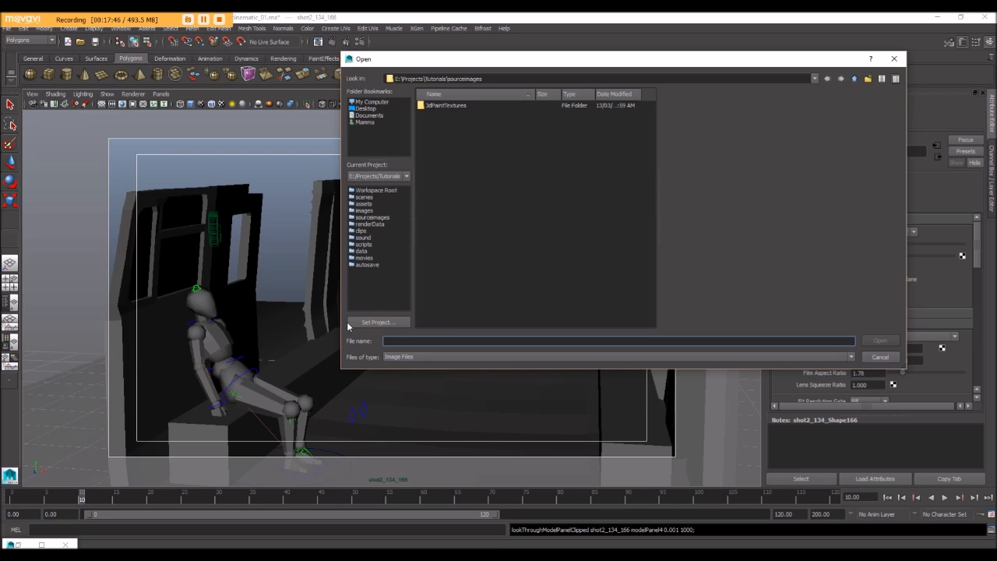
pyautogui.click(874, 359)
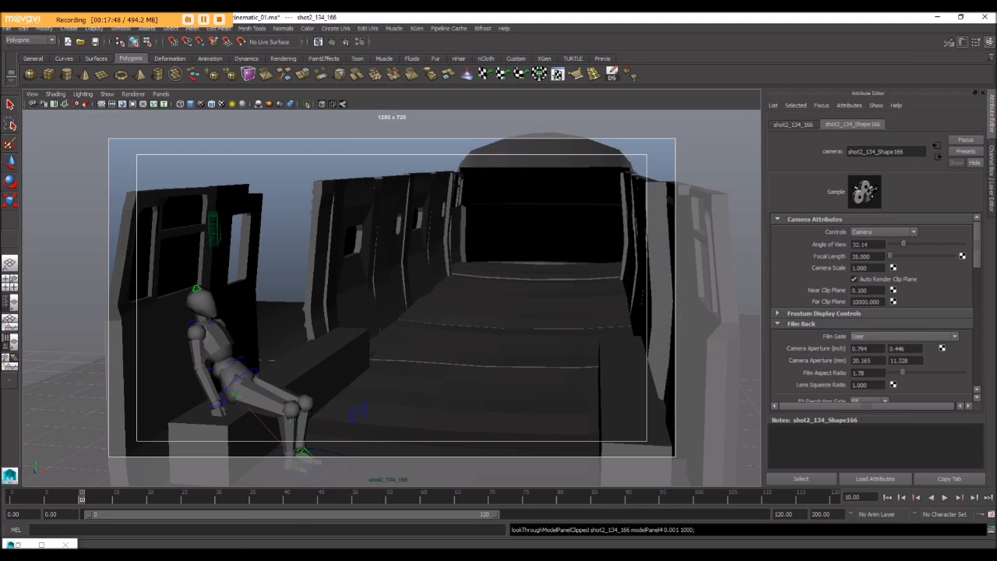
# Switch to the ON_Animatic folder in File Explorer and create a subfolder named Shot 1 0 133
pyautogui.click(239, 554)
pyautogui.click(191, 518)
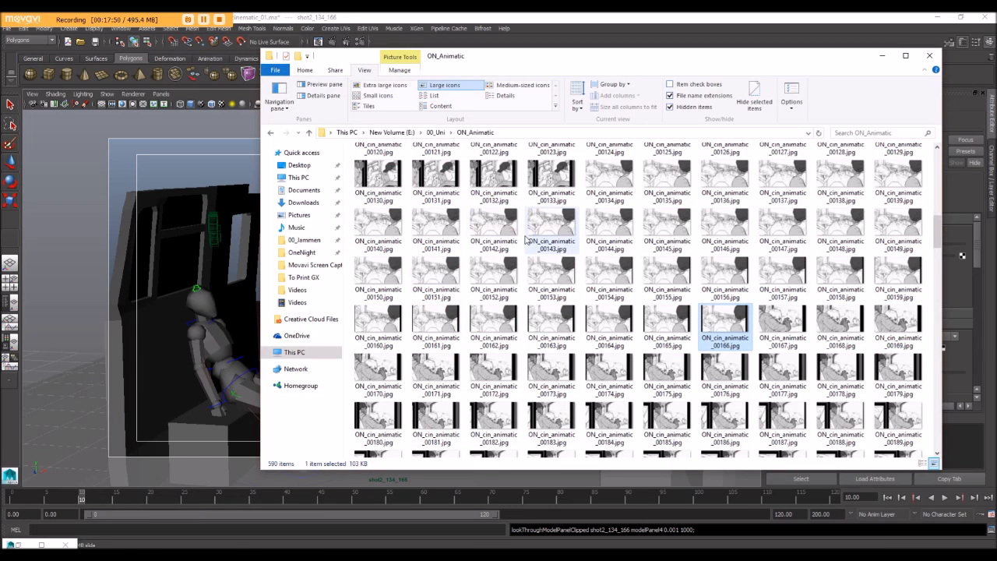
pyautogui.scroll(-20, 771, 335)
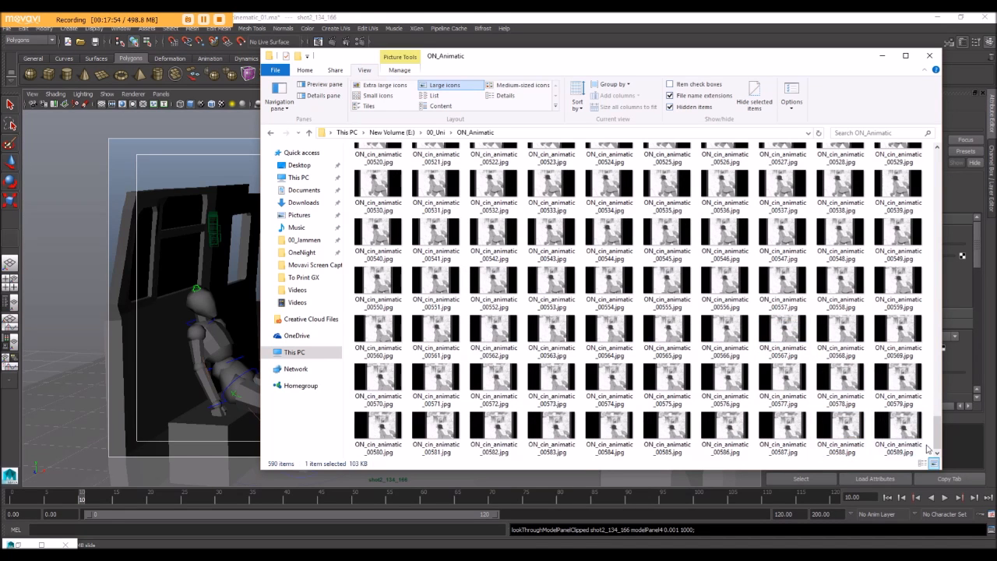
pyautogui.rightClick(929, 445)
pyautogui.moveTo(924, 417)
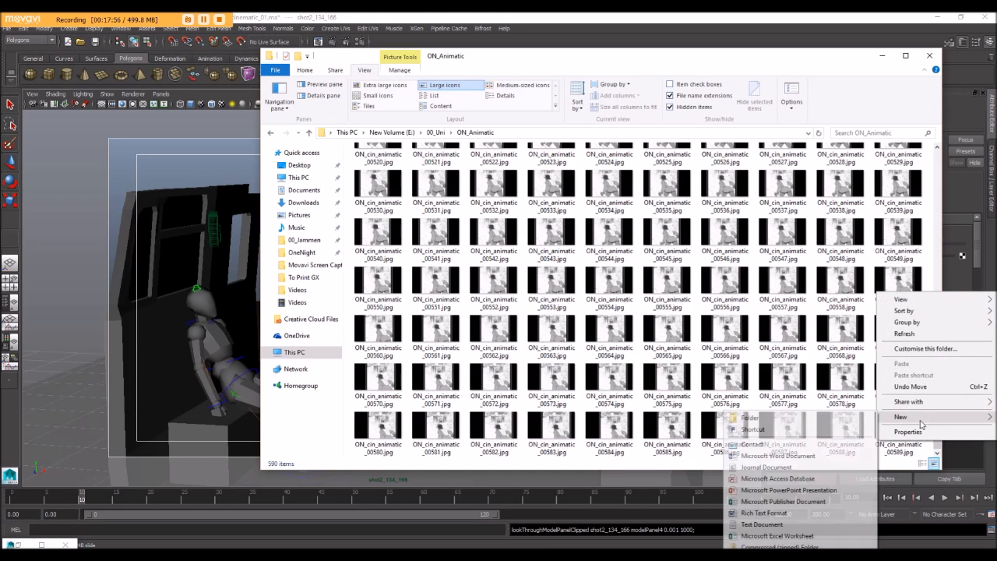
pyautogui.click(808, 418)
pyautogui.write('S')
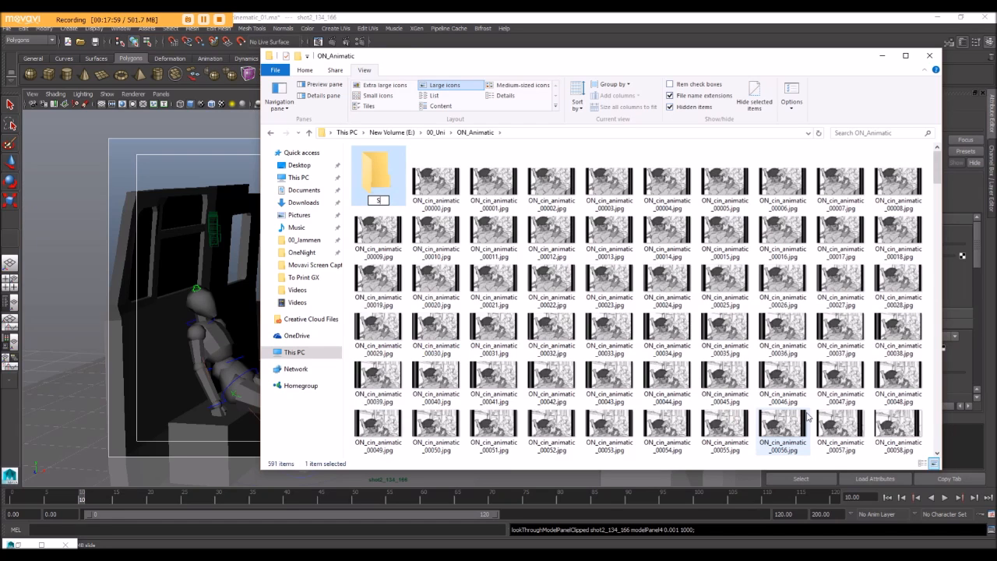
pyautogui.write('hot 1 0 133')
# Move the frames ON_cin_animatic_00000.jpg through ON_cin_animatic_00133.jpg into the Shot 1 0 133 folder
pyautogui.click(433, 187)
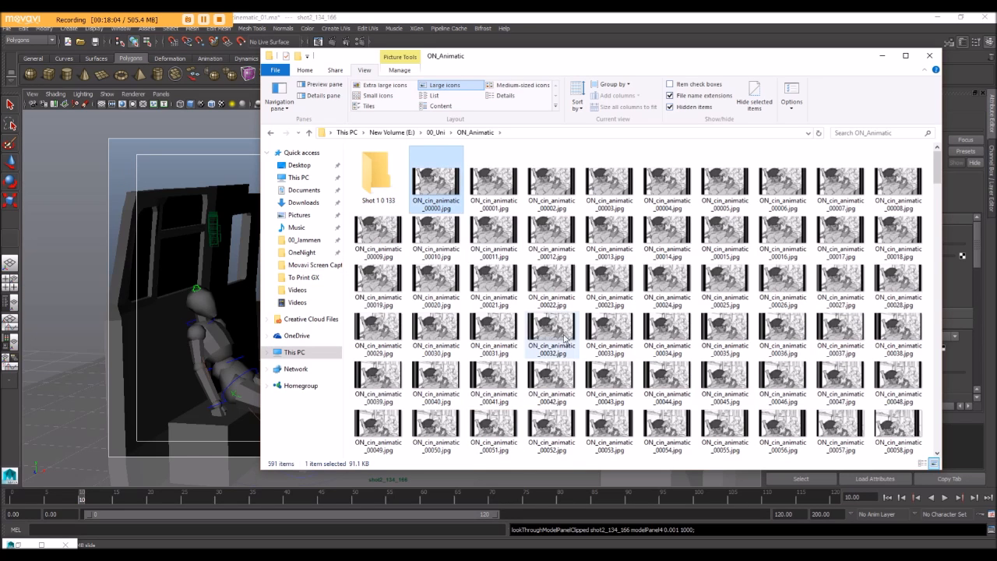
pyautogui.scroll(-3, 666, 319)
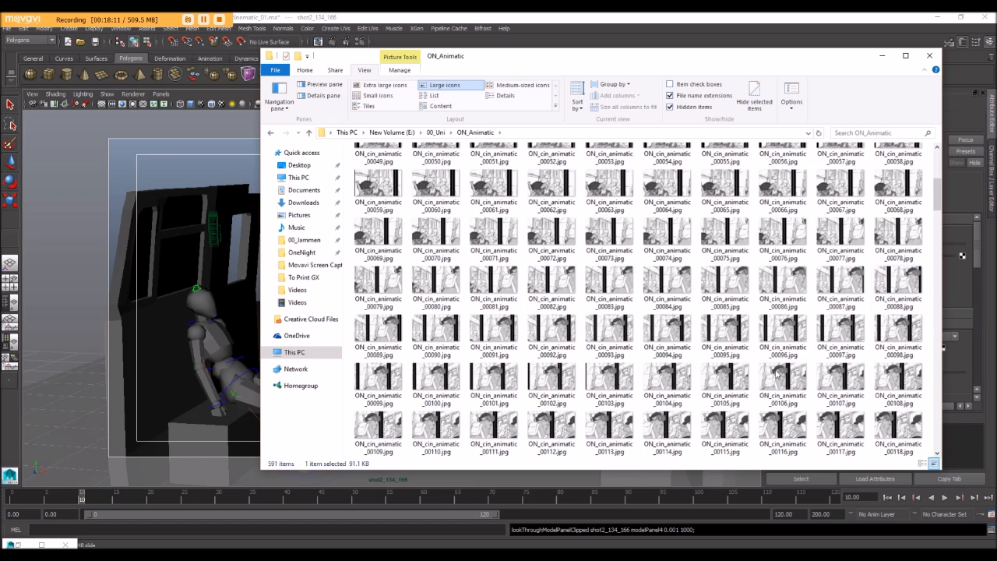
pyautogui.scroll(-5, 725, 382)
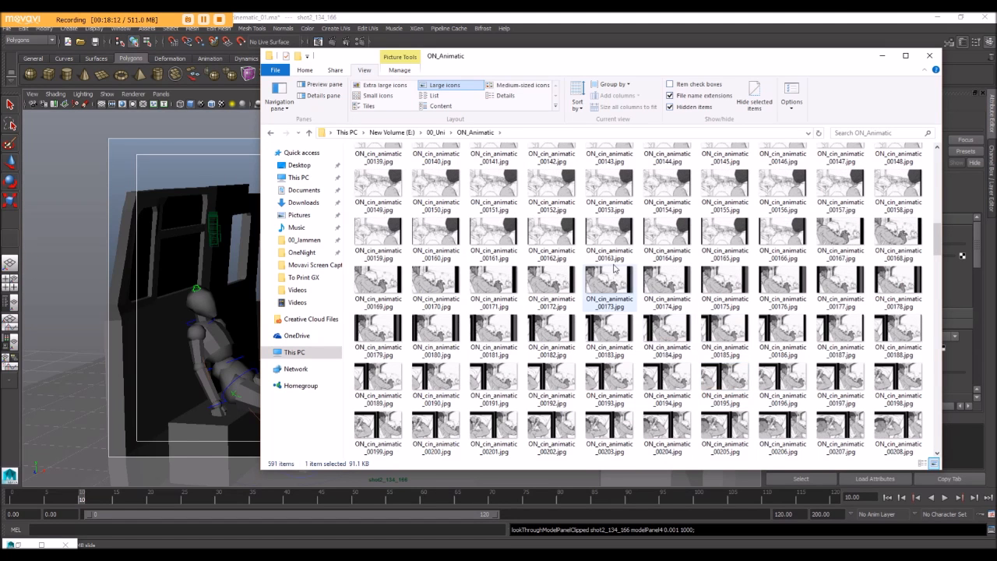
pyautogui.scroll(3, 614, 268)
pyautogui.keyDown('shift'); pyautogui.click(610, 359); pyautogui.keyUp('shift')
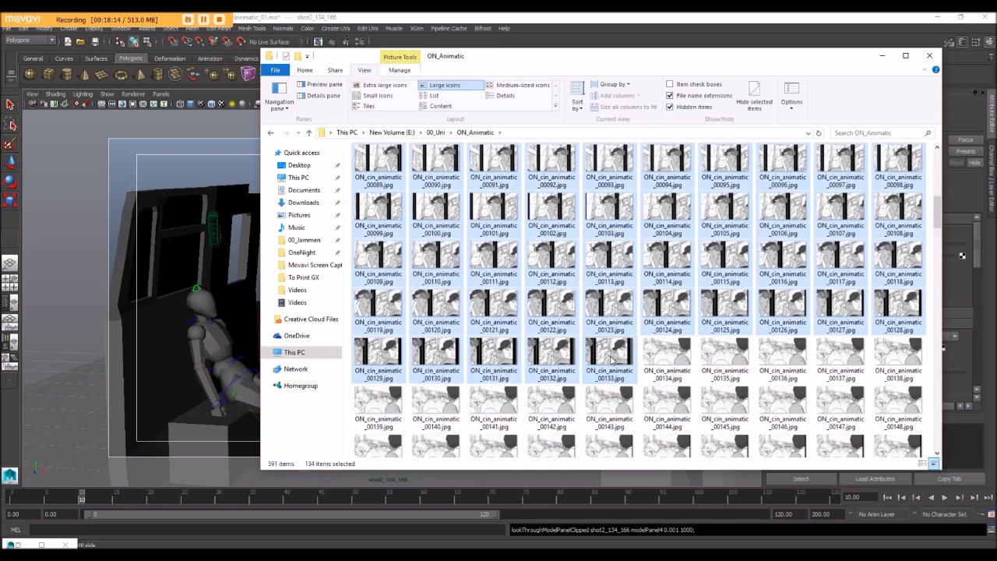
pyautogui.scroll(5, 612, 360)
pyautogui.moveTo(429, 180); pyautogui.dragTo(375, 176)
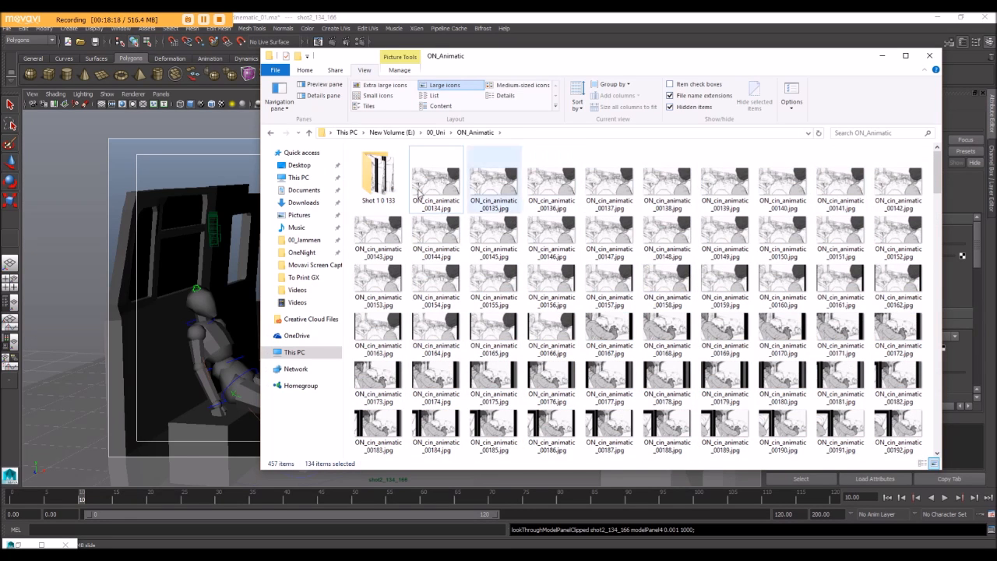
# Create a second subfolder named Shot 2 134 166 in ON_Animatic
pyautogui.rightClick(402, 216)
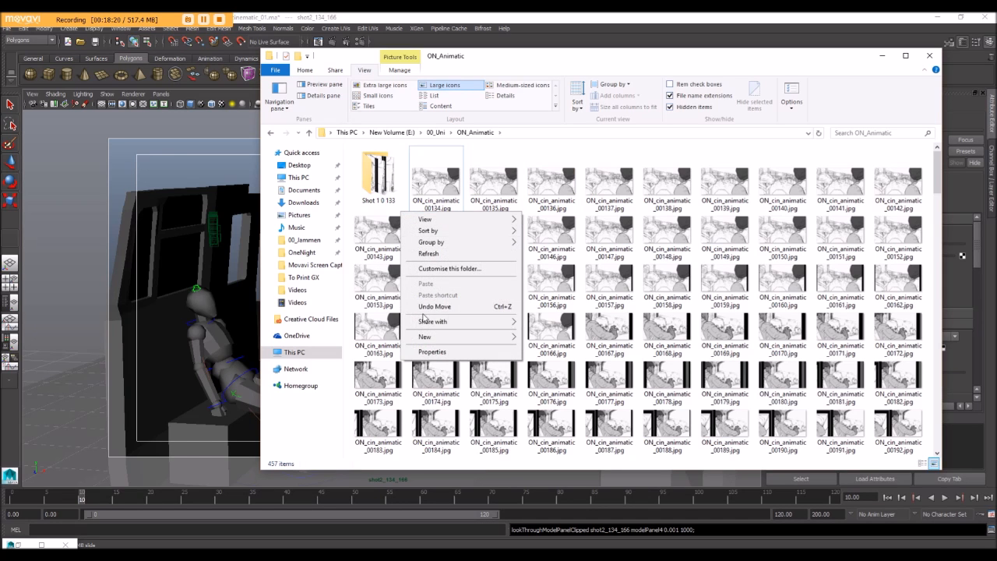
pyautogui.moveTo(483, 337)
pyautogui.click(548, 335)
pyautogui.write('Shot 2 134 166')
pyautogui.press('Return')
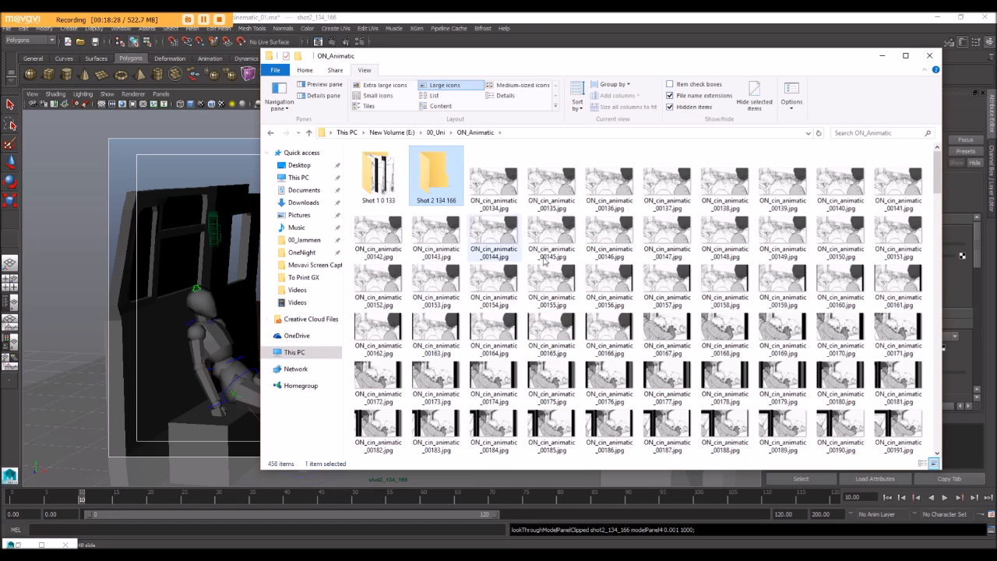
# Move the frames ON_cin_animatic_00134.jpg through ON_cin_animatic_00166.jpg into the Shot 2 134 166 folder
pyautogui.click(493, 180)
pyautogui.keyDown('shift'); pyautogui.click(610, 332); pyautogui.keyUp('shift')
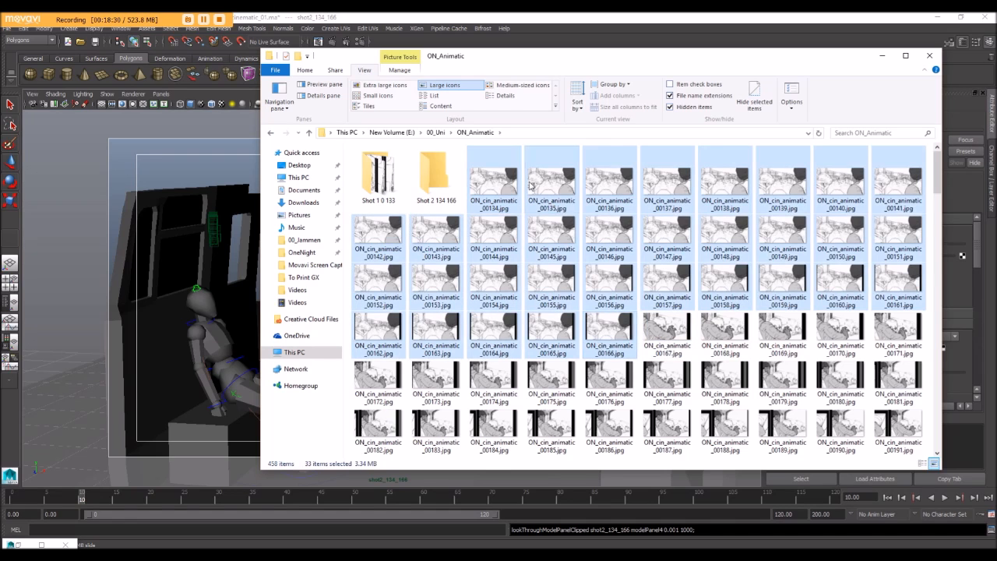
pyautogui.moveTo(492, 175); pyautogui.dragTo(418, 195)
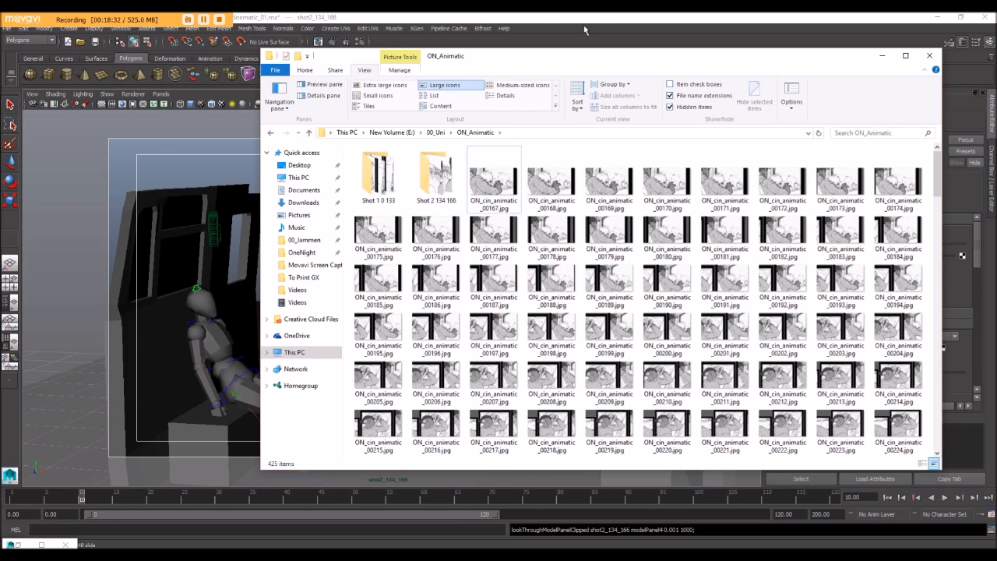
# Switch back to Maya and look through the shot1_0_133 camera
pyautogui.click(546, 14)
pyautogui.click(161, 93)
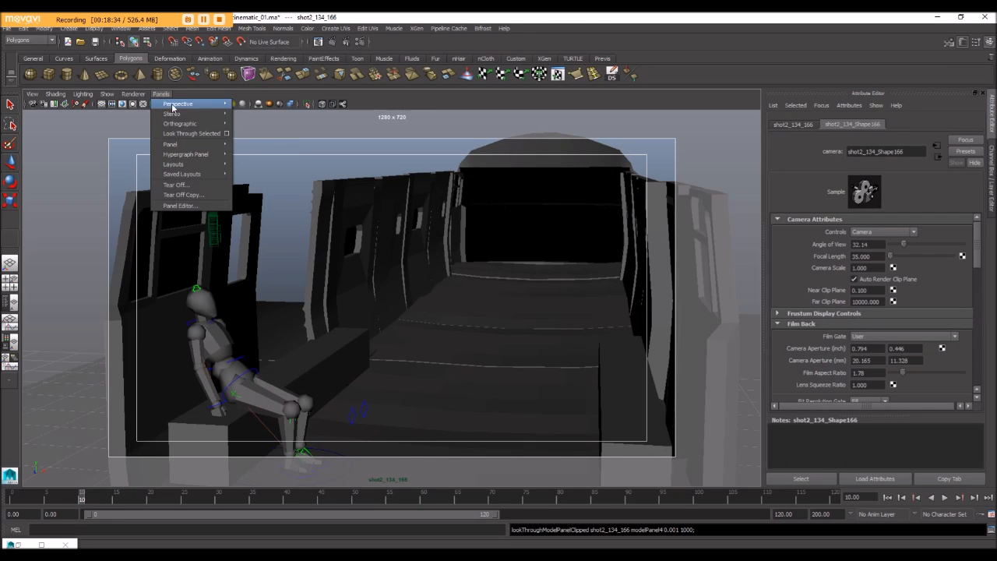
pyautogui.moveTo(183, 103)
pyautogui.click(278, 124)
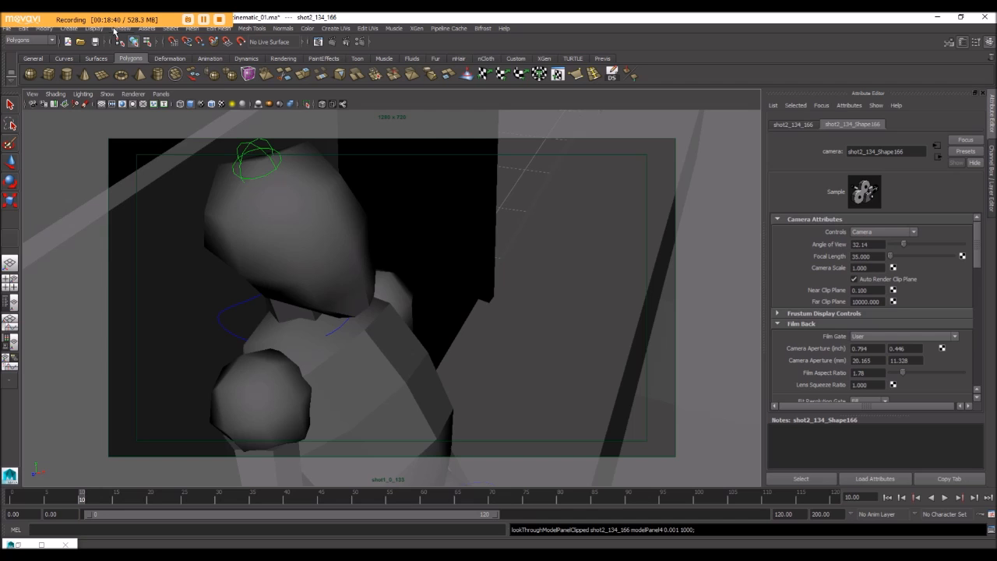
# Select shot1_0_133 in the Outliner and show the attributes of its image plane, imagePlaneShape1
pyautogui.click(118, 30)
pyautogui.click(131, 104)
pyautogui.click(550, 323)
pyautogui.click(473, 243)
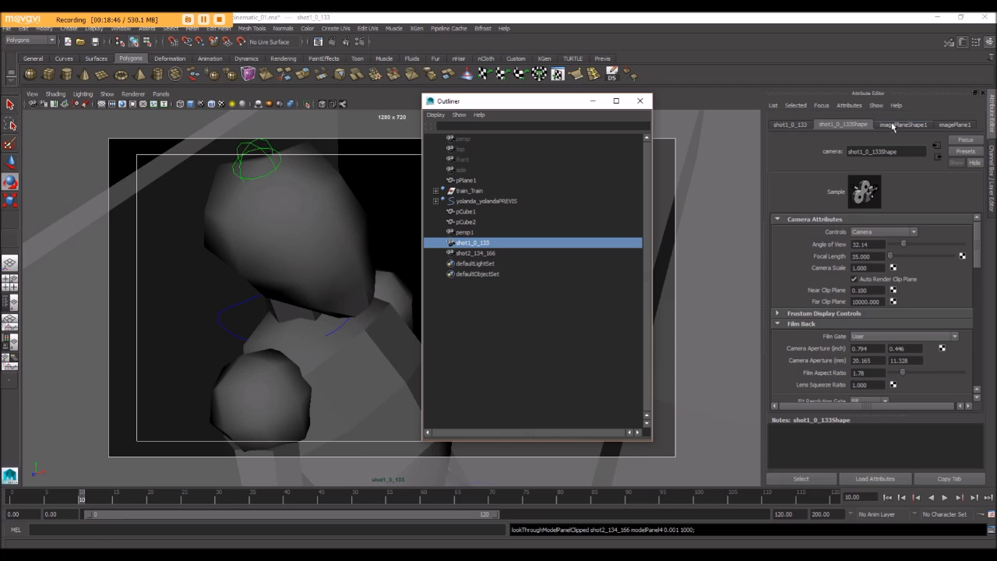
pyautogui.click(485, 298)
pyautogui.click(475, 244)
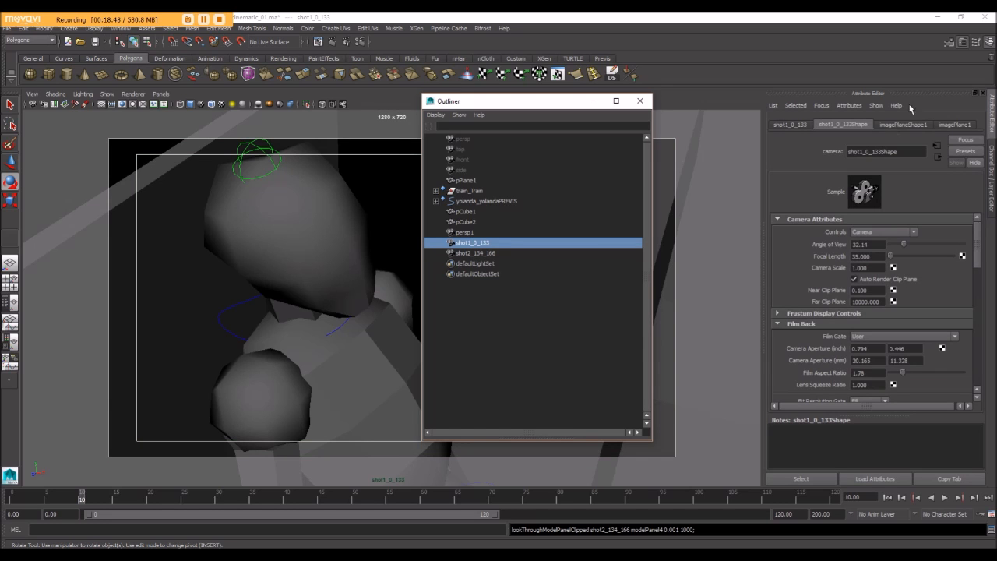
pyautogui.click(902, 124)
pyautogui.click(940, 125)
pyautogui.click(919, 124)
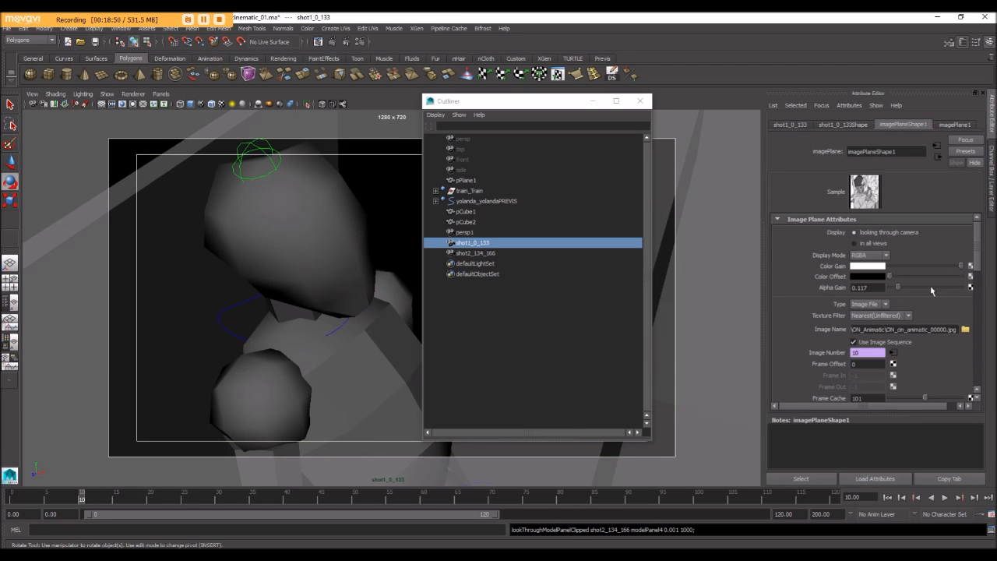
# Relink the image plane of shot1_0_133 to ON_cin_animatic_00000.jpg in E:\00_Uni\ON_Animatic\Shot 1 0 133
pyautogui.click(966, 330)
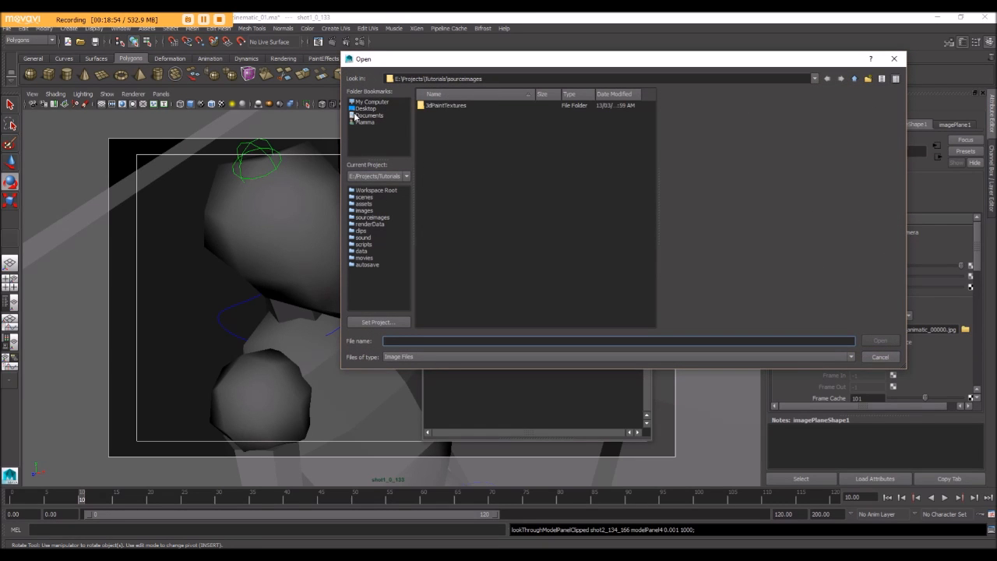
pyautogui.click(370, 102)
pyautogui.doubleClick(445, 122)
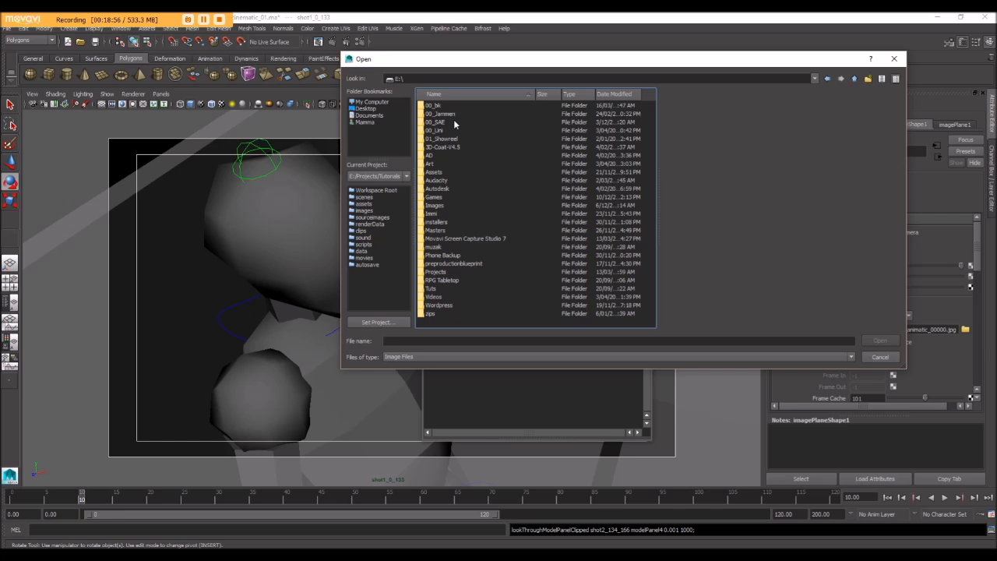
pyautogui.doubleClick(434, 130)
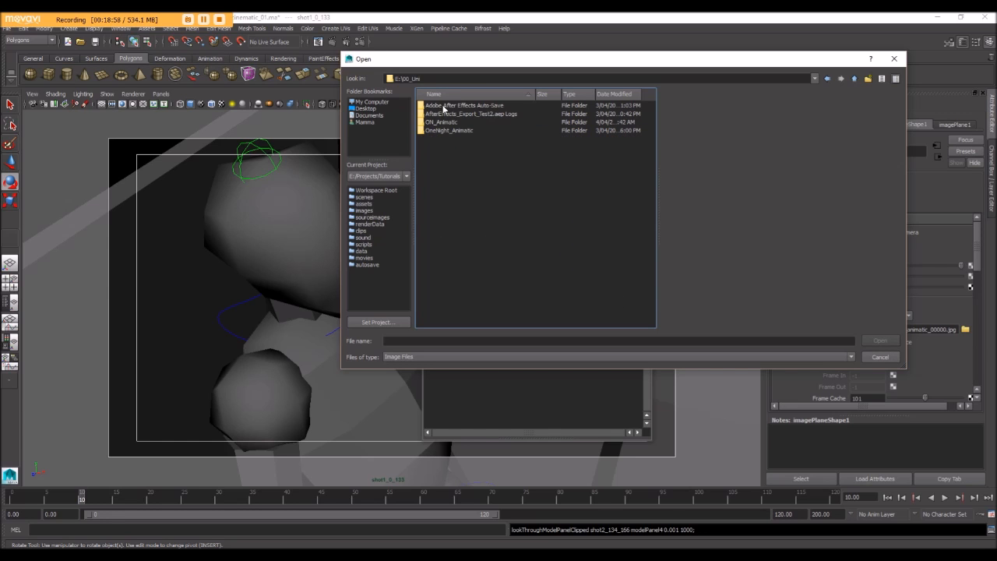
pyautogui.doubleClick(441, 123)
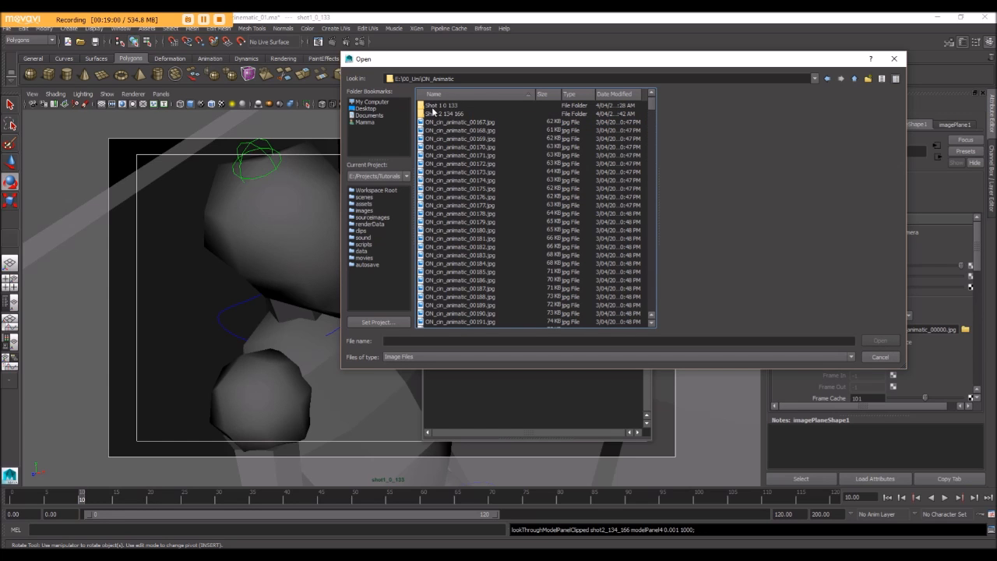
pyautogui.doubleClick(438, 109)
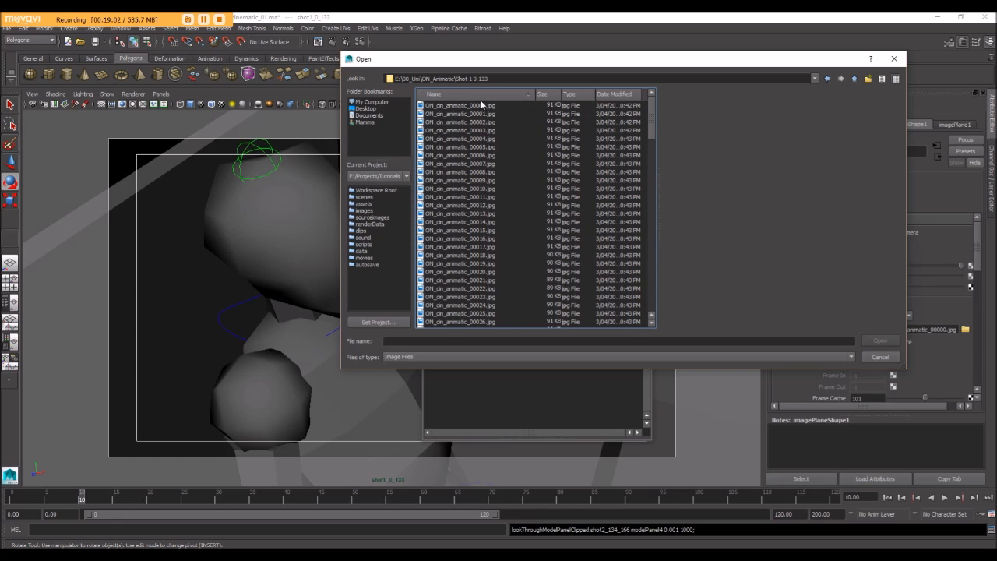
pyautogui.click(481, 106)
pyautogui.click(502, 94)
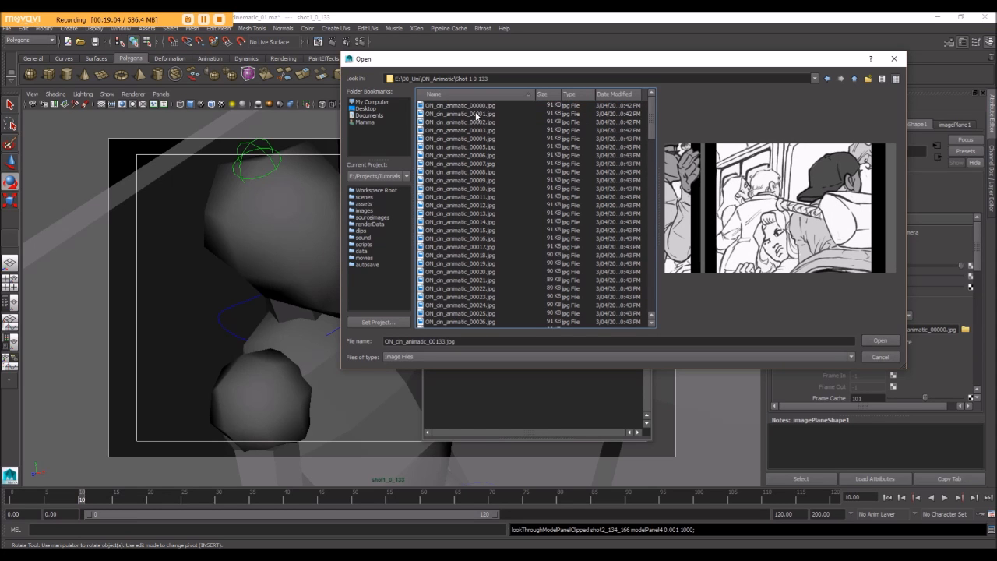
pyautogui.click(472, 105)
pyautogui.click(879, 340)
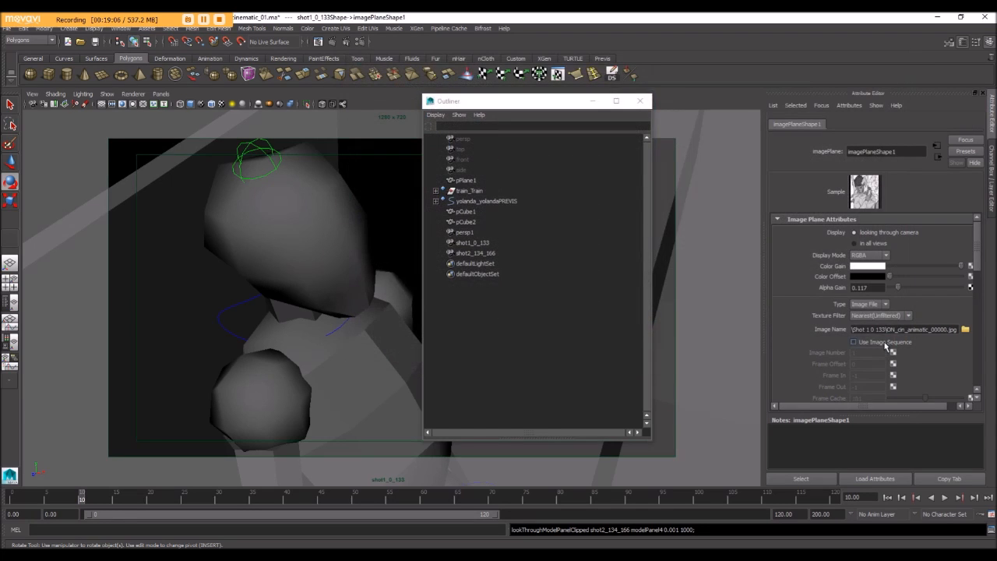
# Turn on Use Image Sequence for imagePlaneShape1
pyautogui.click(855, 342)
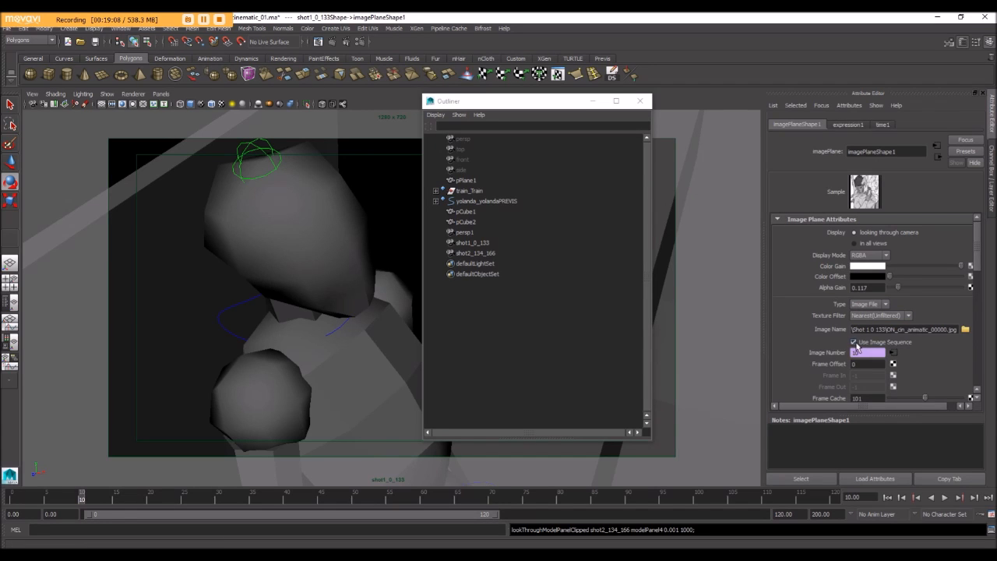
pyautogui.click(855, 342)
pyautogui.scroll(-1, 916, 333)
pyautogui.click(854, 311)
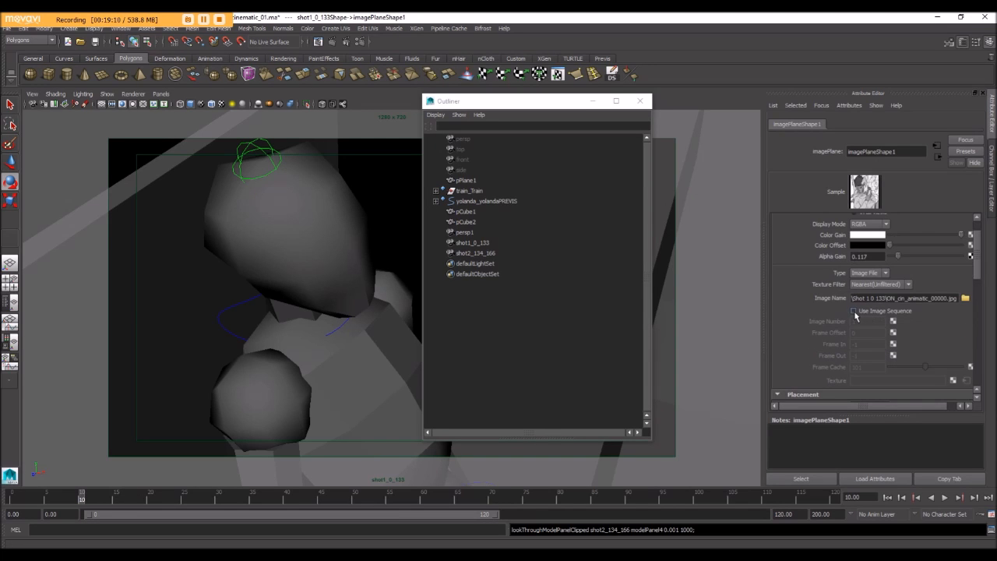
pyautogui.moveTo(864, 321); pyautogui.dragTo(784, 329)
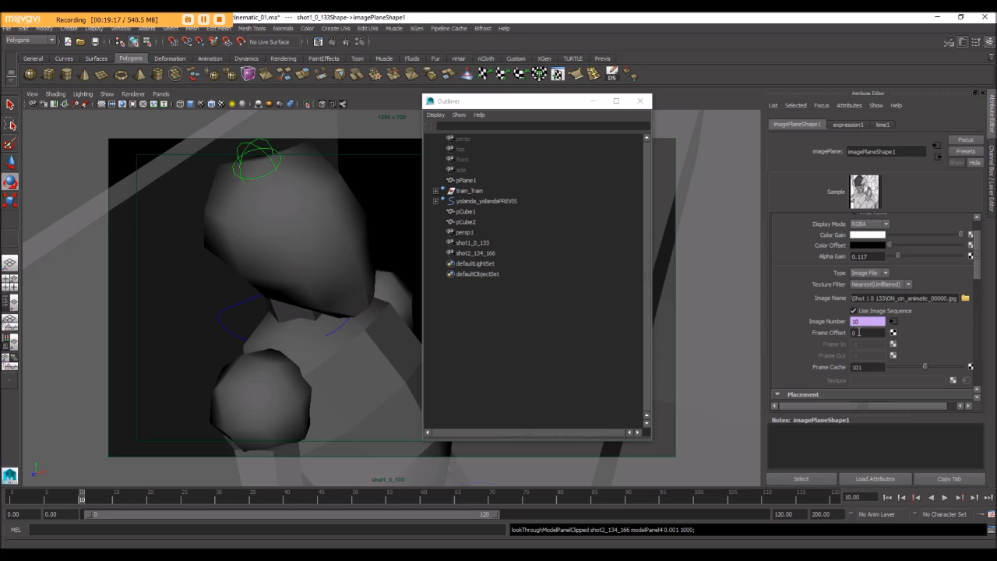
# Look through the shot2_134_166 camera and select that camera in the Outliner
pyautogui.scroll(2, 933, 343)
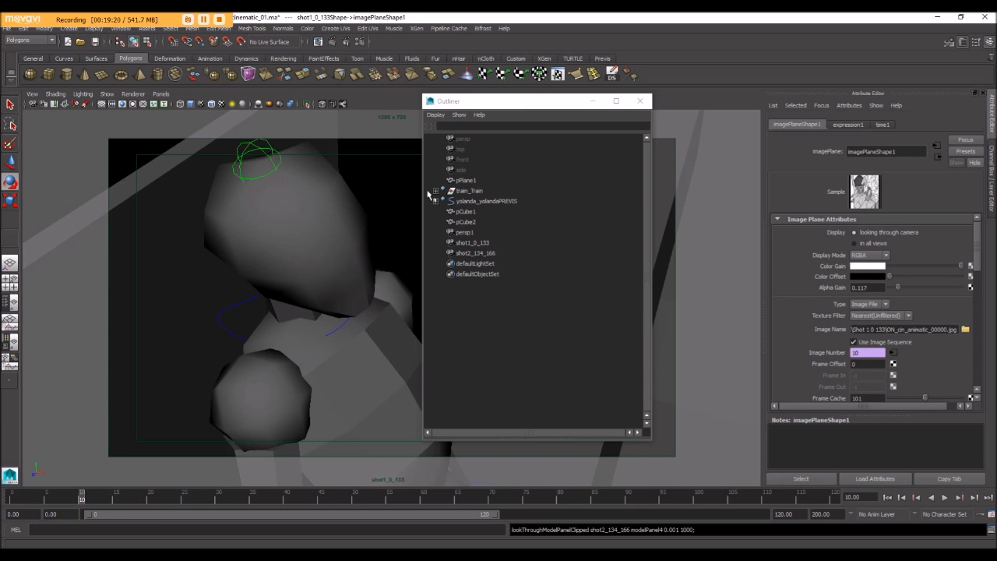
pyautogui.click(161, 93)
pyautogui.moveTo(191, 104)
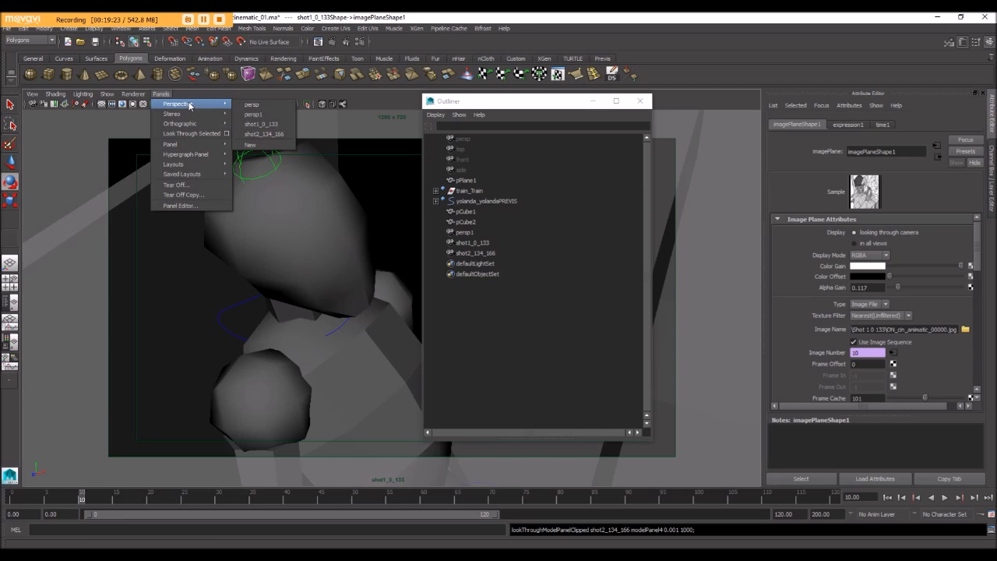
pyautogui.click(278, 134)
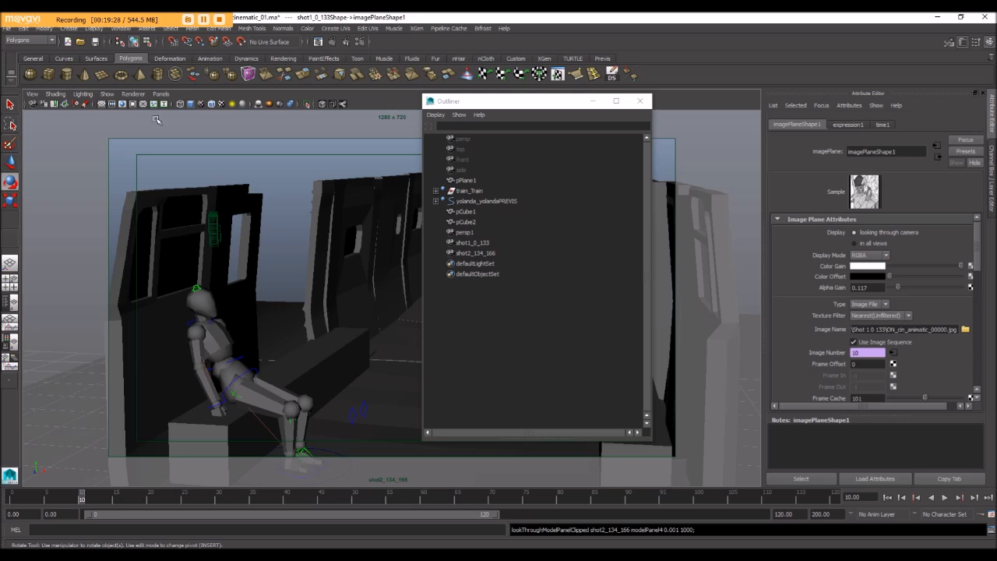
pyautogui.click(474, 254)
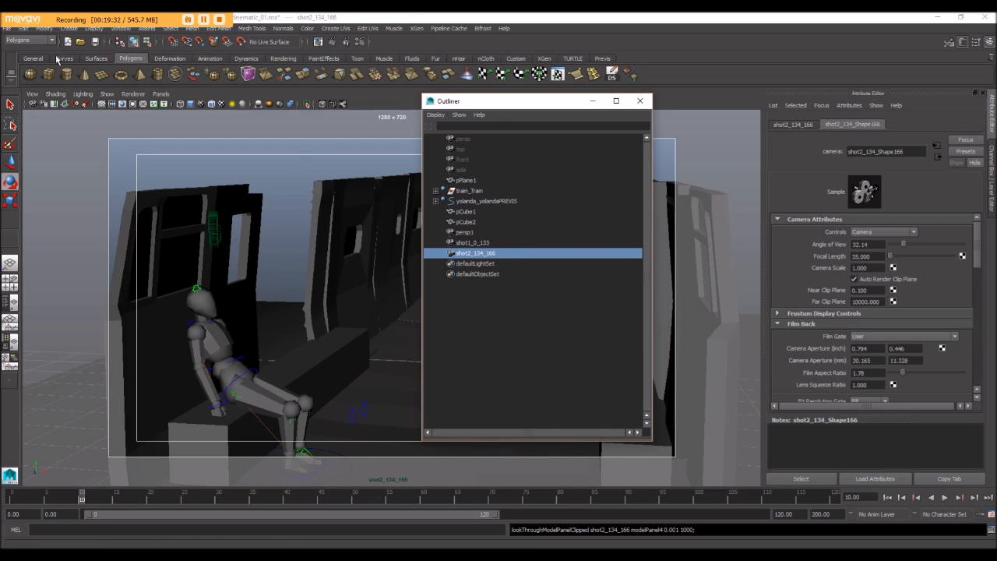
pyautogui.click(31, 95)
pyautogui.click(164, 95)
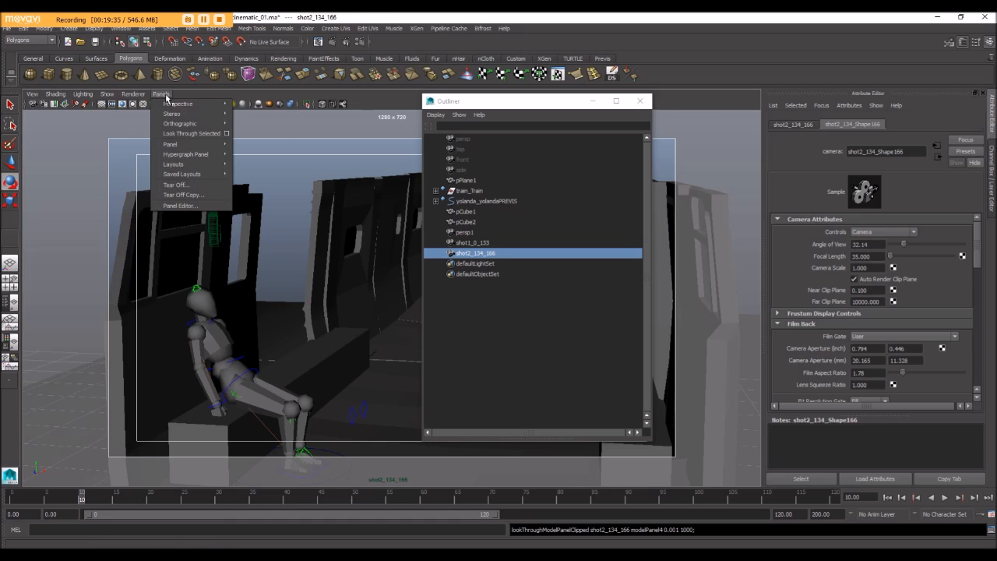
pyautogui.click(190, 134)
pyautogui.click(33, 94)
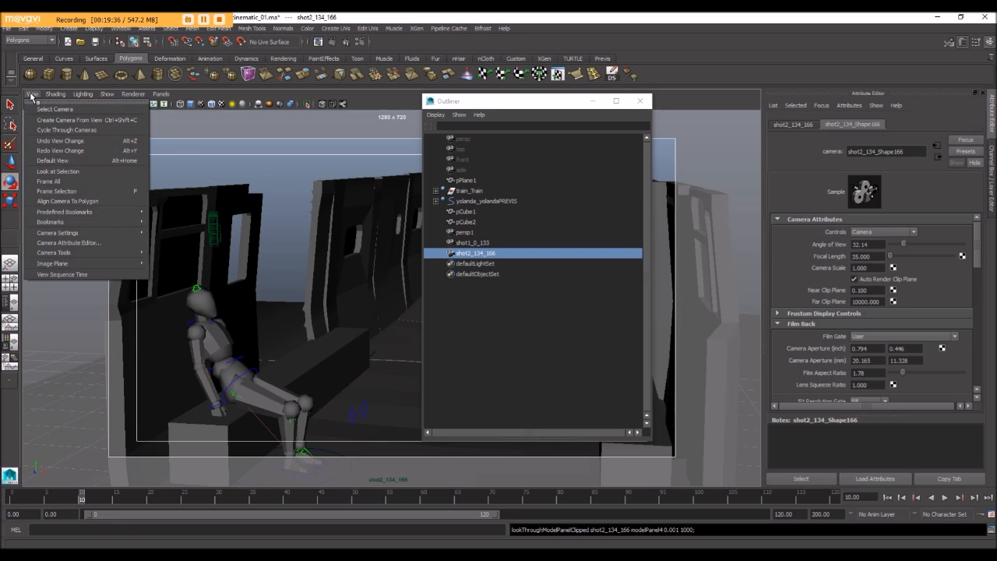
pyautogui.click(75, 241)
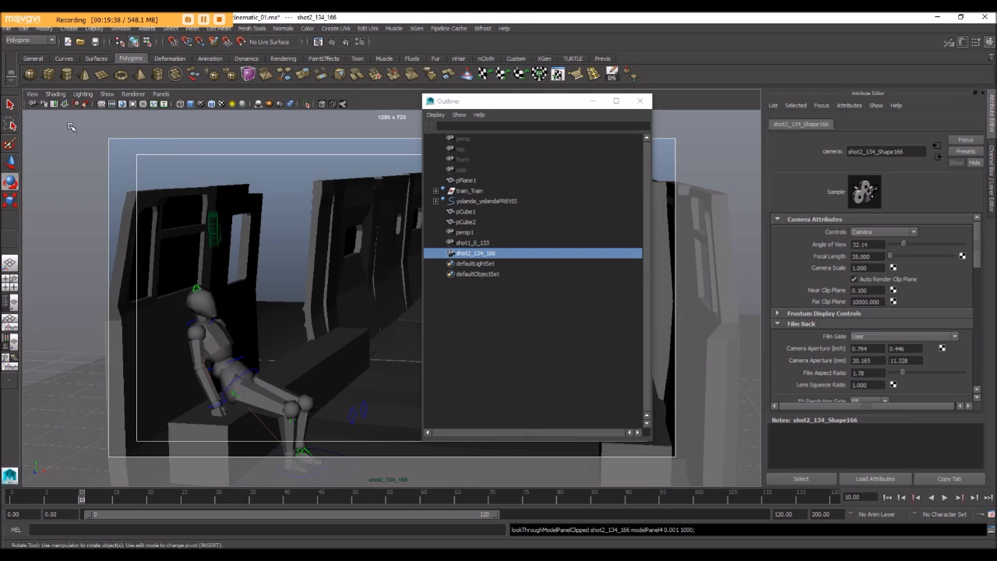
pyautogui.click(26, 103)
# Import ON_cin_animatic_00134.jpg from E:\00_Uni\ON_Animatic\Shot 2 134 166 as the image plane of the shot2_134_166 camera
pyautogui.click(33, 94)
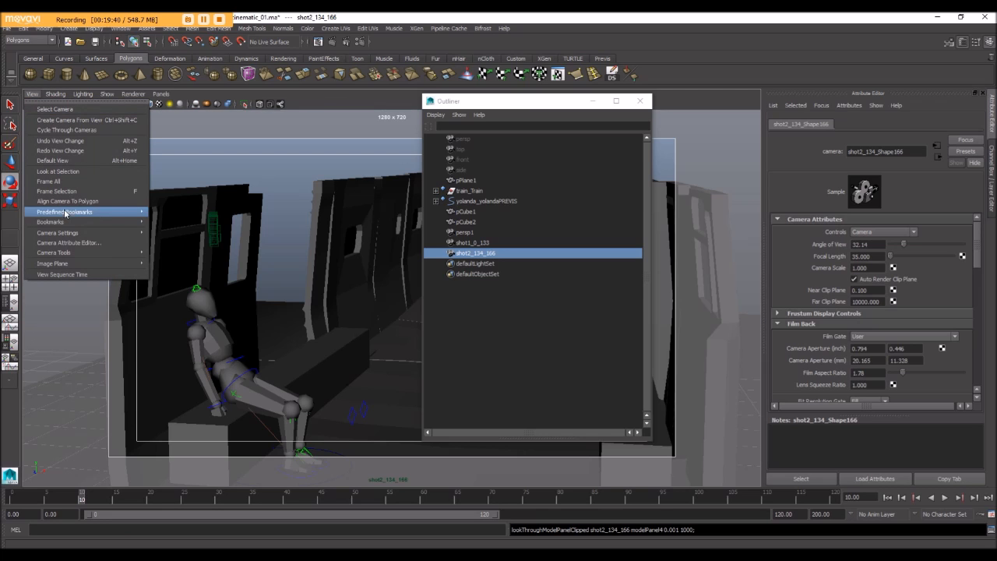
pyautogui.moveTo(109, 264)
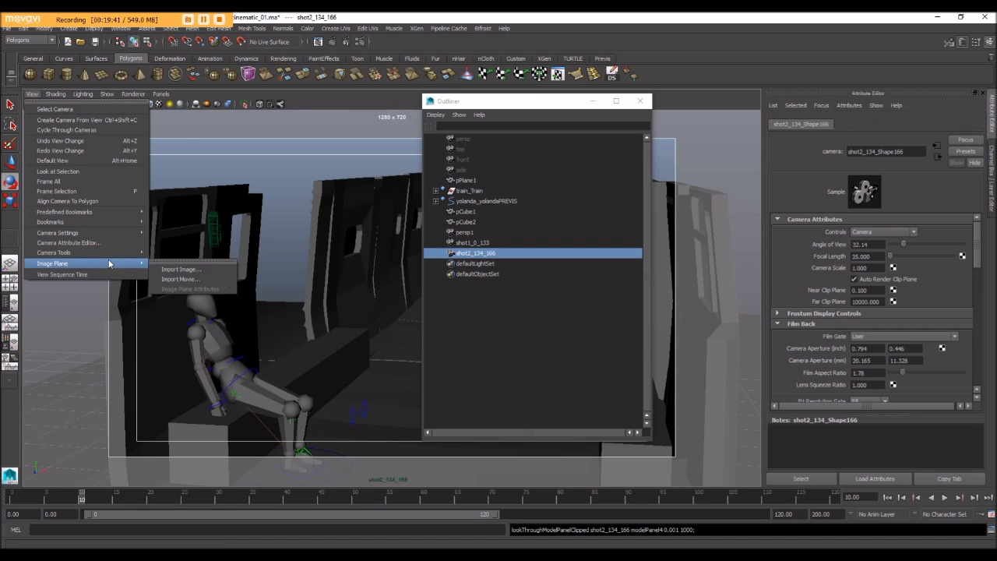
pyautogui.click(187, 268)
pyautogui.click(854, 78)
pyautogui.click(460, 116)
pyautogui.doubleClick(459, 116)
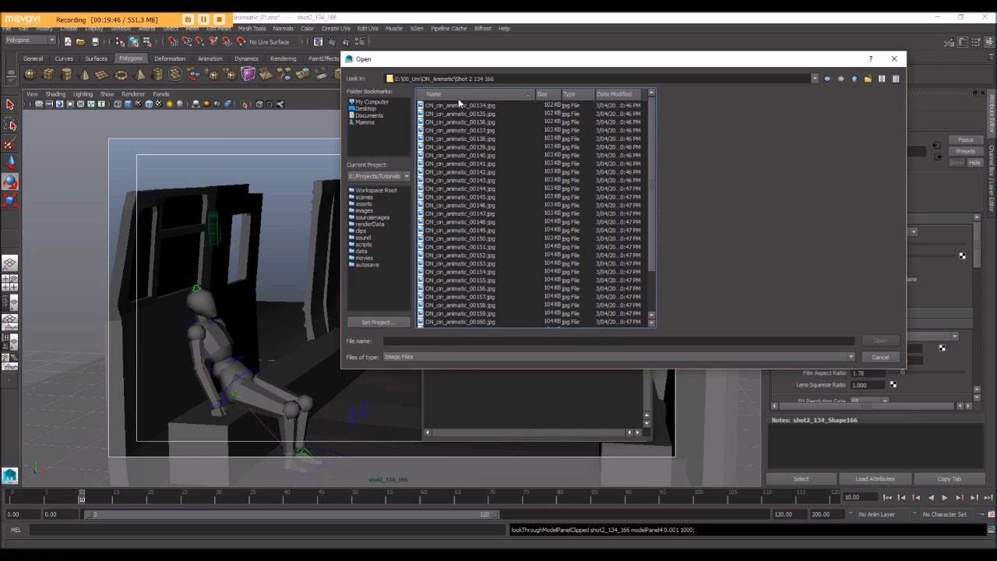
pyautogui.click(460, 105)
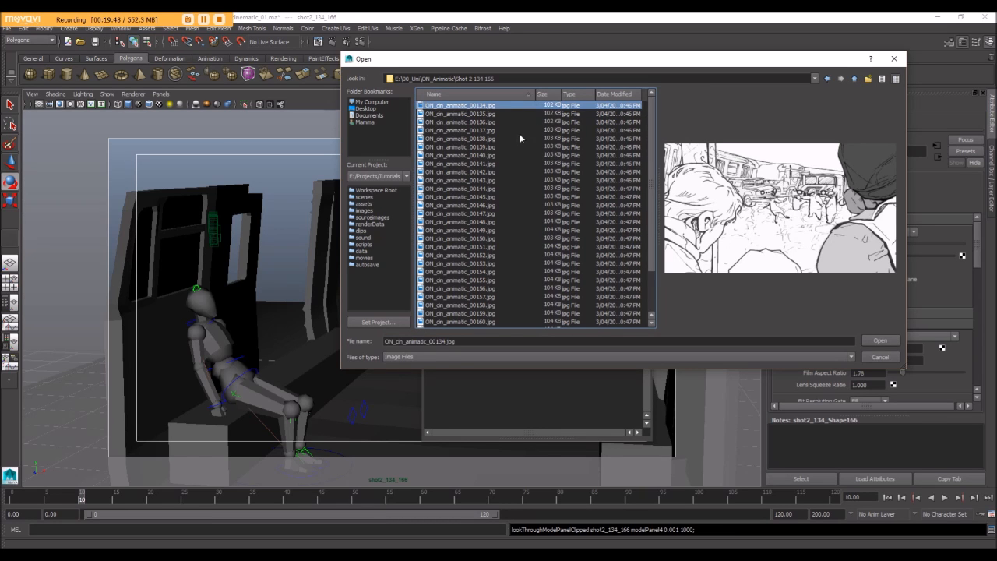
pyautogui.click(456, 314)
pyautogui.click(460, 106)
pyautogui.click(871, 341)
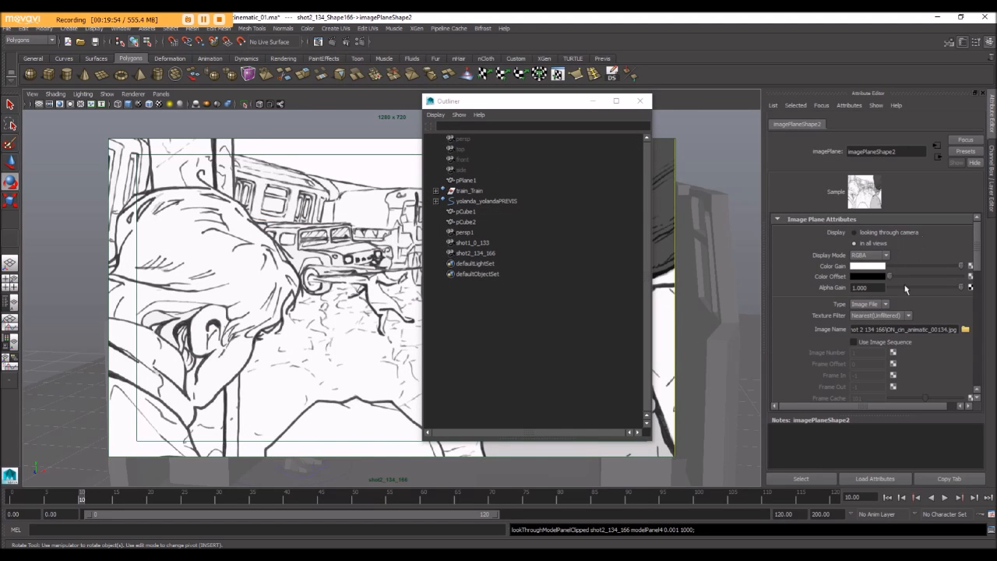
# Display the new image plane only when looking through its camera and lower its Alpha Gain to about 0.474
pyautogui.click(870, 234)
pyautogui.moveTo(574, 110); pyautogui.dragTo(598, 456)
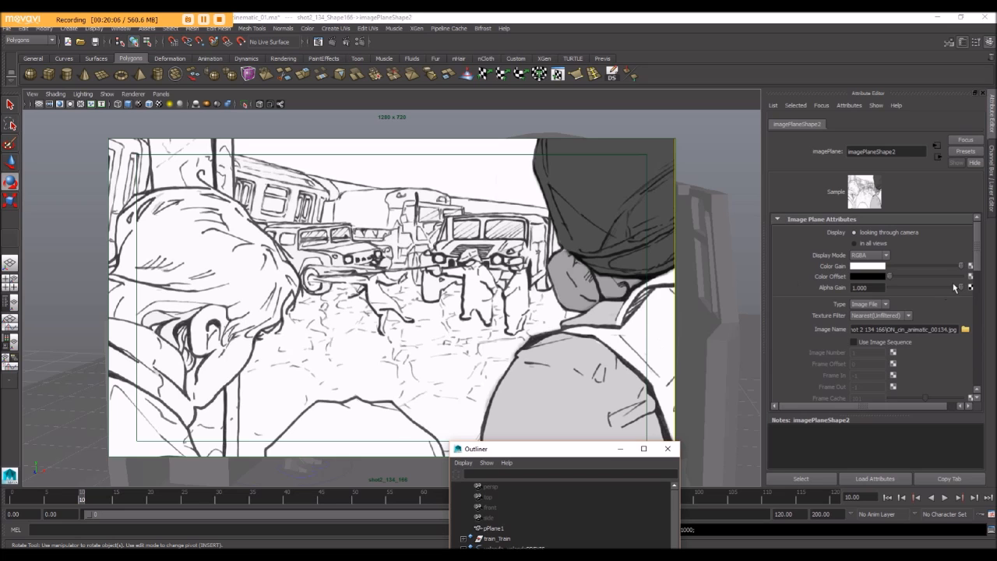
pyautogui.moveTo(960, 287); pyautogui.dragTo(924, 290)
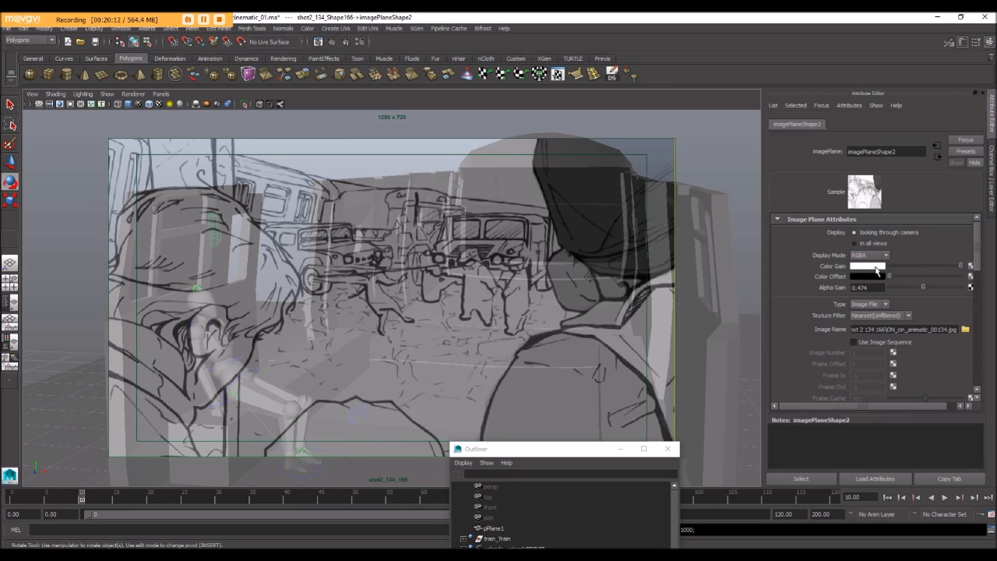
# Turn on Use Image Sequence for the shot 2 image plane and fit it to the resolution gate
pyautogui.click(854, 342)
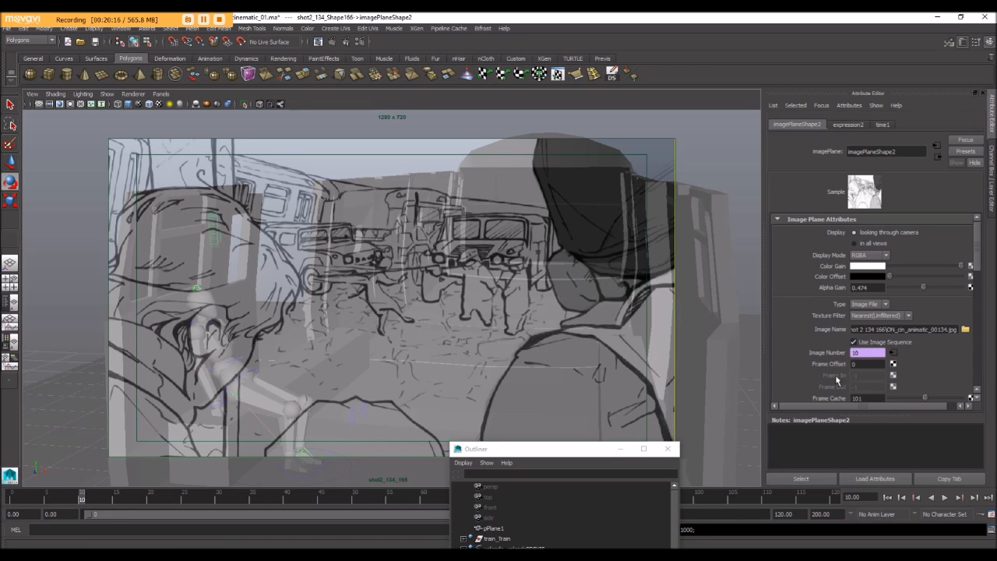
pyautogui.scroll(-4, 907, 327)
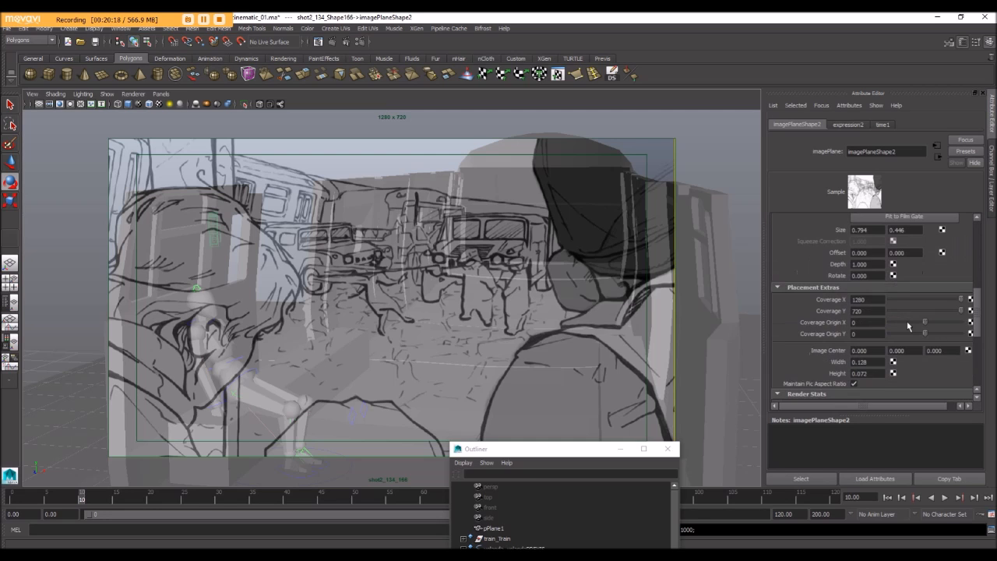
pyautogui.click(892, 328)
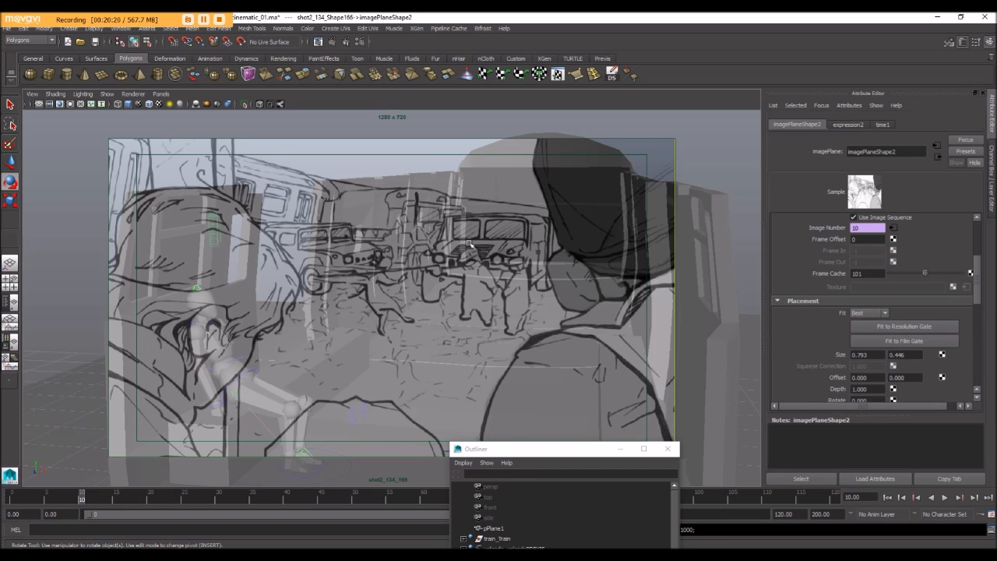
# Move the shot2_134_166 camera inside the train and aim it out of the window as in the animatic drawing
pyautogui.keyDown('alt'); pyautogui.moveTo(261, 310); pyautogui.dragTo(316, 317); pyautogui.keyUp('alt')
pyautogui.keyDown('alt'); pyautogui.moveTo(483, 267); pyautogui.dragTo(198, 244); pyautogui.keyUp('alt')
pyautogui.keyDown('alt'); pyautogui.moveTo(261, 229); pyautogui.dragTo(203, 253); pyautogui.keyUp('alt')
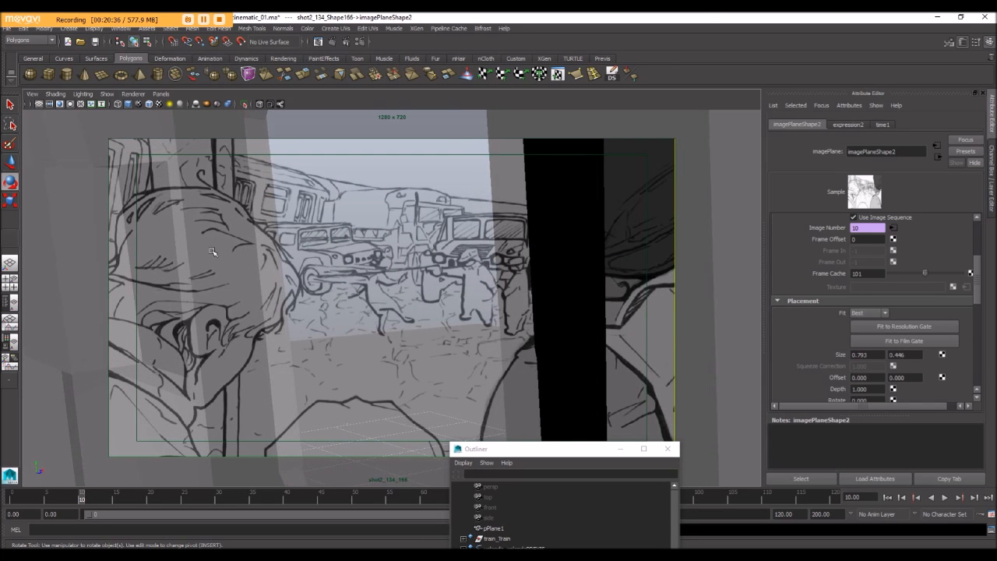
pyautogui.scroll(1, 213, 252)
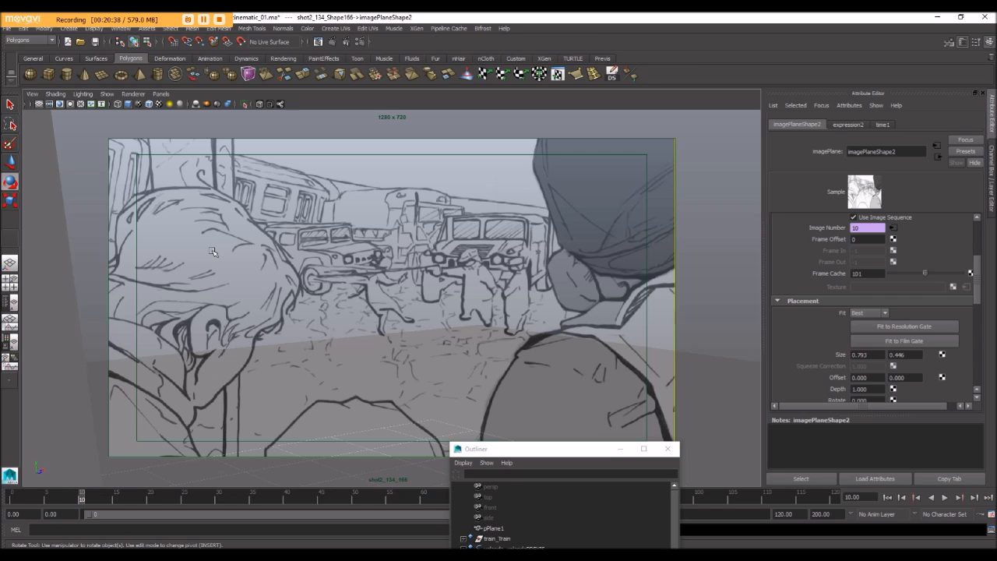
pyautogui.scroll(-1, 212, 251)
pyautogui.keyDown('alt'); pyautogui.moveTo(212, 250); pyautogui.dragTo(219, 248); pyautogui.keyUp('alt')
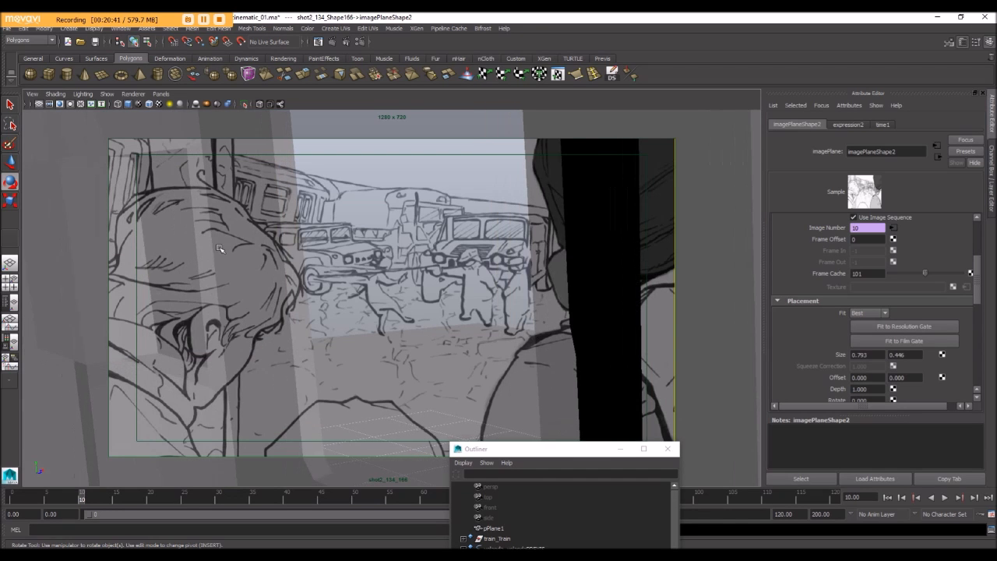
pyautogui.scroll(1, 219, 248)
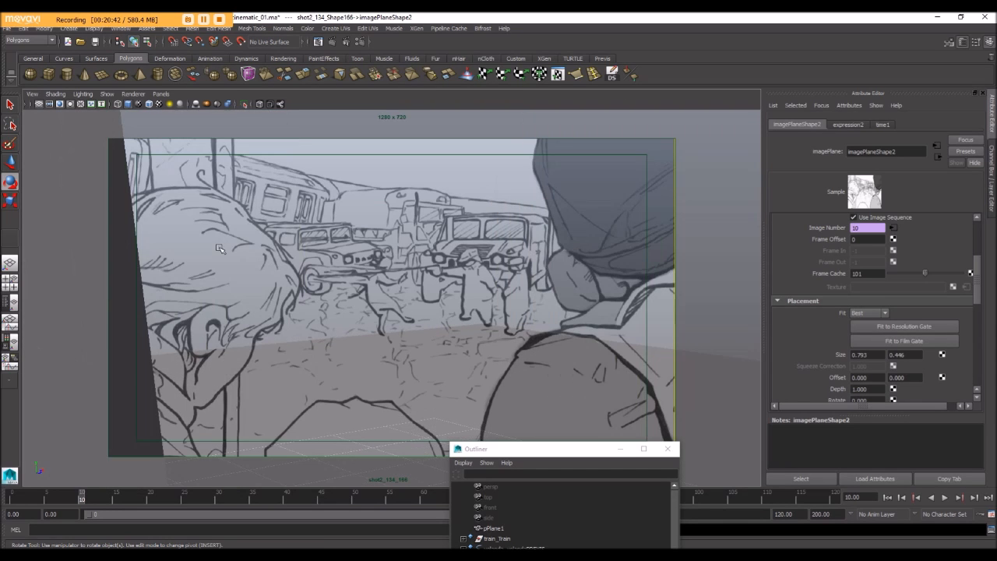
pyautogui.moveTo(231, 259)
pyautogui.keyDown('alt'); pyautogui.mouseDown()
pyautogui.moveTo(227, 250)
pyautogui.moveTo(245, 248)
pyautogui.mouseUp(); pyautogui.keyUp('alt')
pyautogui.keyDown('alt'); pyautogui.moveTo(333, 232); pyautogui.dragTo(279, 296, button='middle'); pyautogui.keyUp('alt')
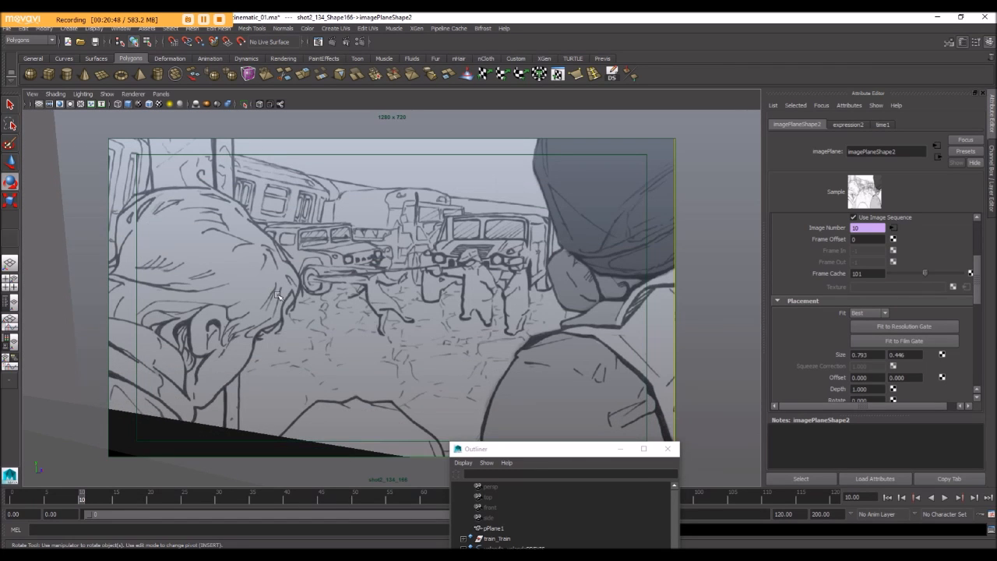
pyautogui.keyDown('alt'); pyautogui.moveTo(276, 294); pyautogui.dragTo(279, 319); pyautogui.keyUp('alt')
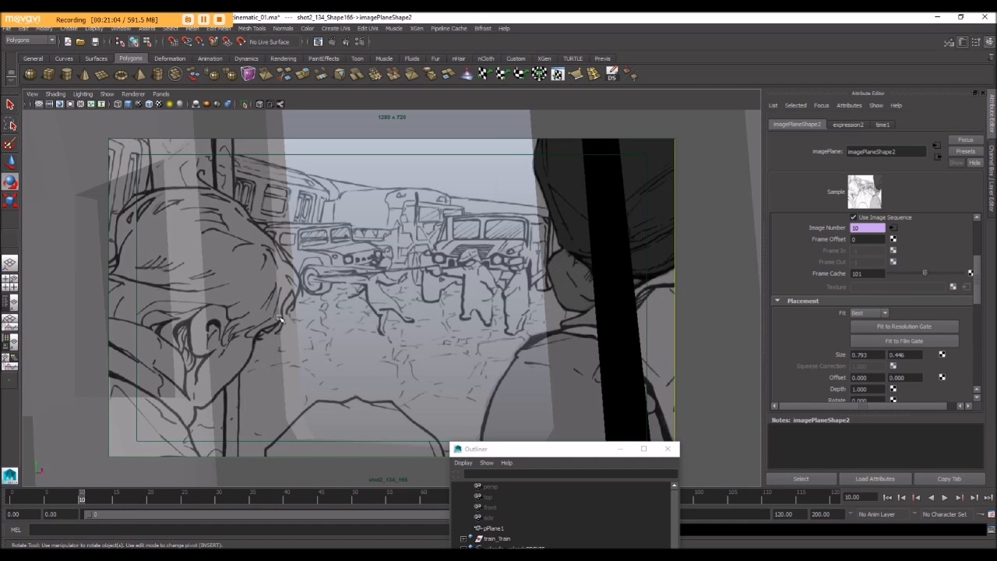
# Undo the latest camera view changes and dolly shot2_134_166 to frame the train window around the drawn street scene
pyautogui.press('[')
pyautogui.press('[')
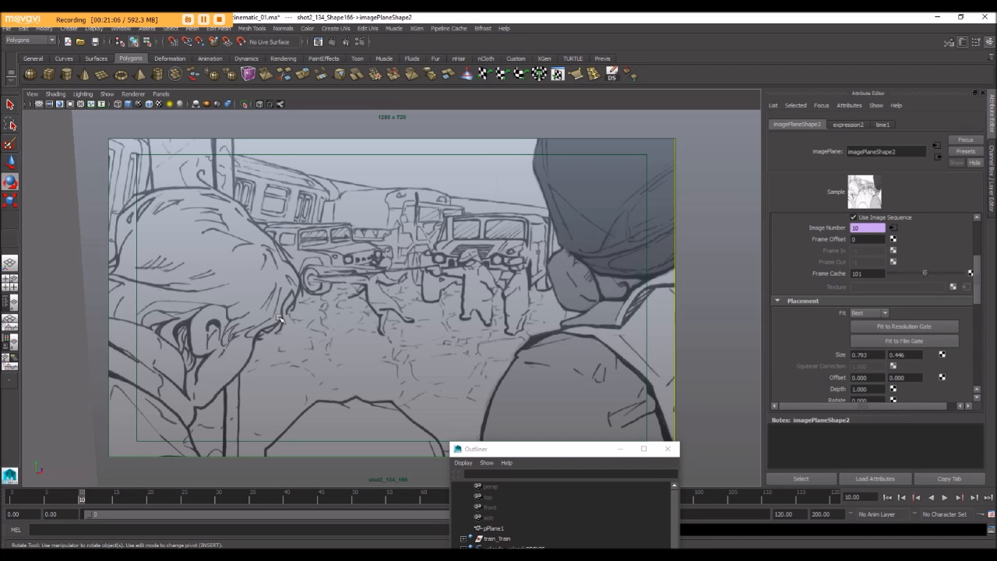
pyautogui.press('[')
pyautogui.keyDown('alt'); pyautogui.moveTo(279, 319); pyautogui.dragTo(321, 311, button='right'); pyautogui.keyUp('alt')
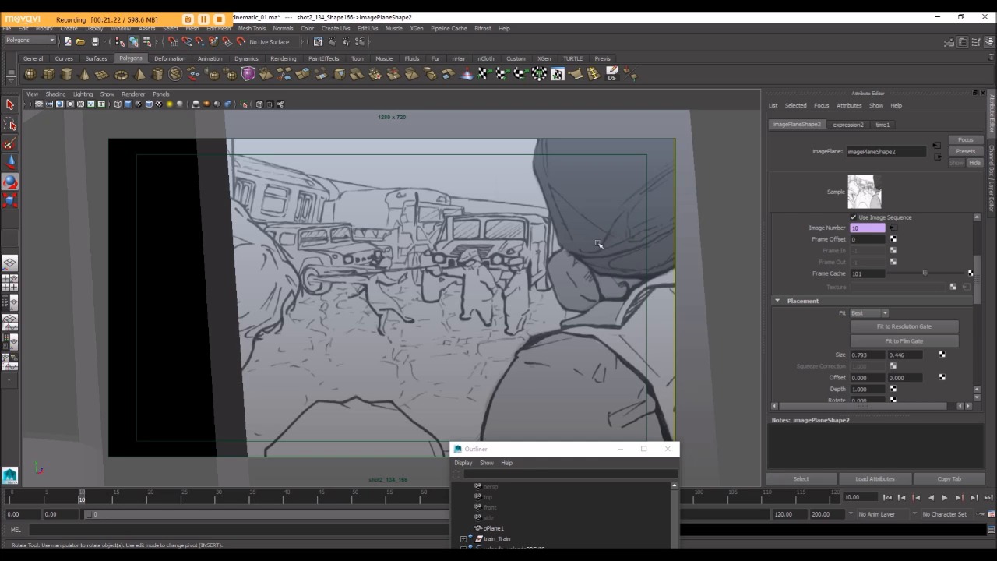
# Select shot2_134_166 in the Outliner and lock its transform and visibility channels
pyautogui.moveTo(571, 452); pyautogui.dragTo(576, 132)
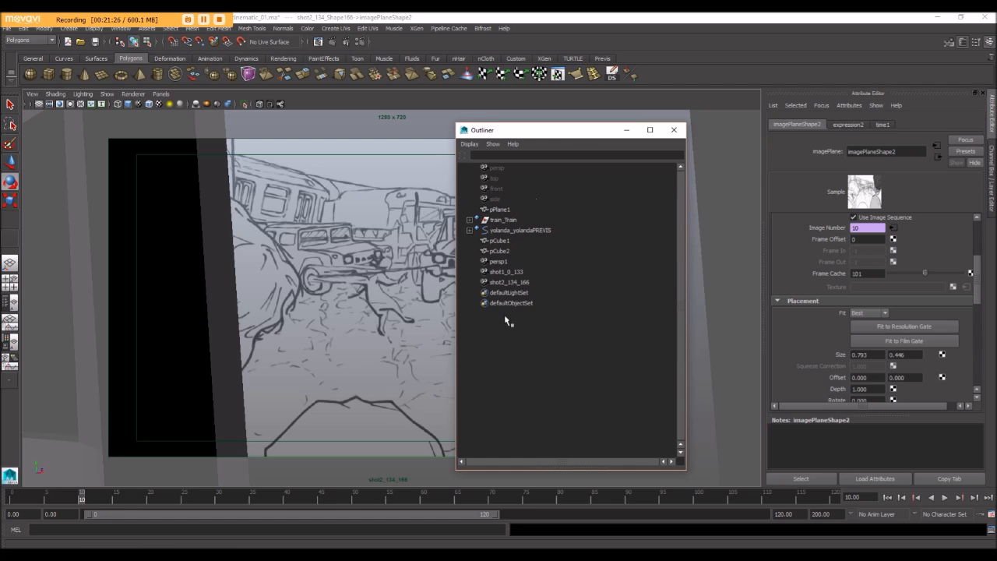
pyautogui.click(503, 283)
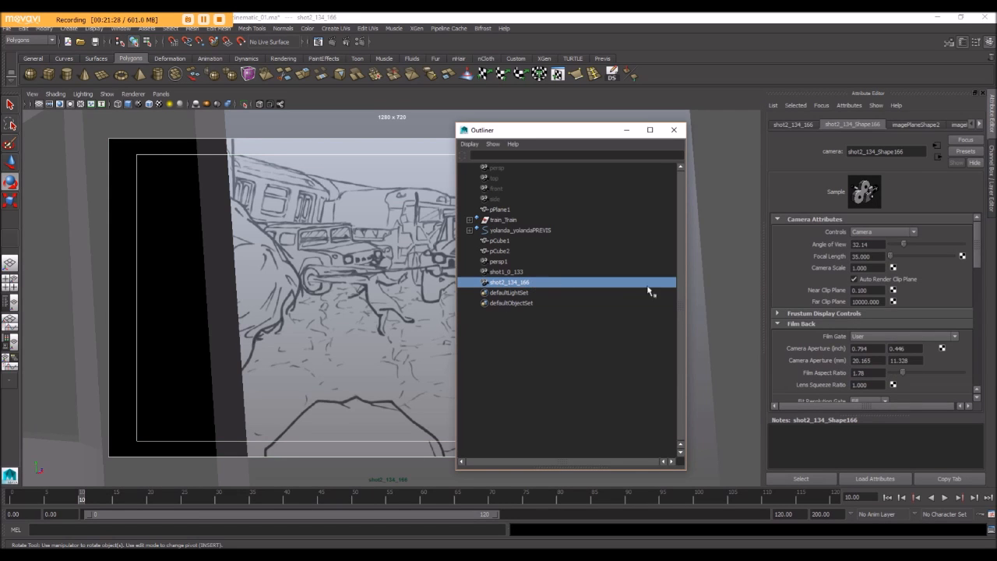
pyautogui.click(988, 148)
pyautogui.moveTo(924, 134); pyautogui.dragTo(935, 211)
pyautogui.rightClick(921, 179)
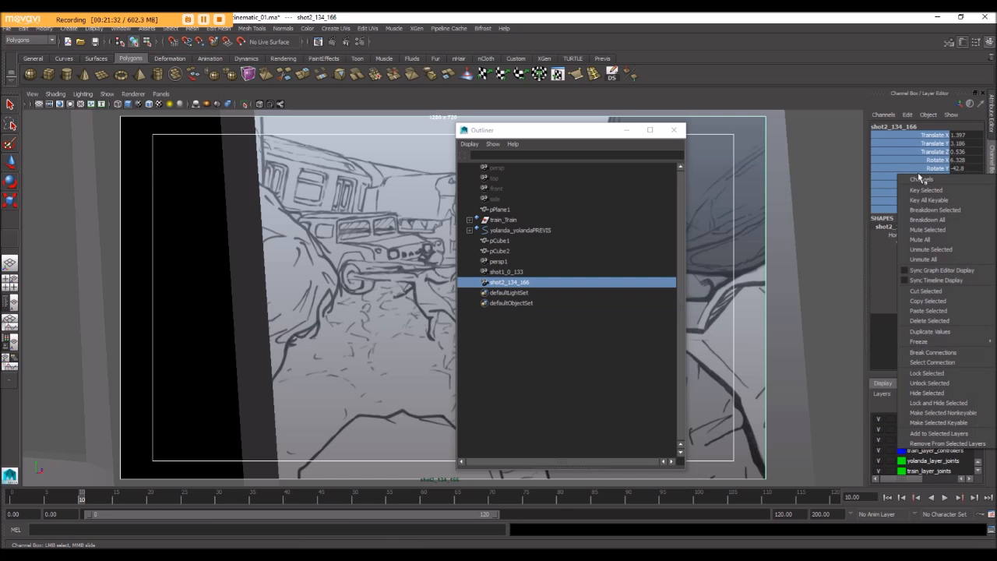
pyautogui.click(941, 374)
pyautogui.click(545, 358)
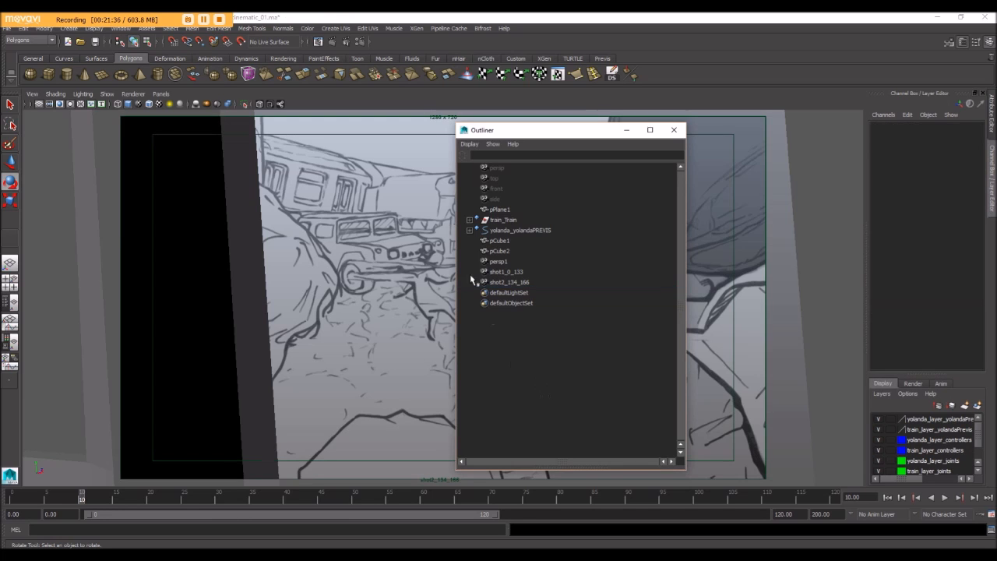
# Create a new camera in the Maya scene for the third shot
pyautogui.click(394, 549)
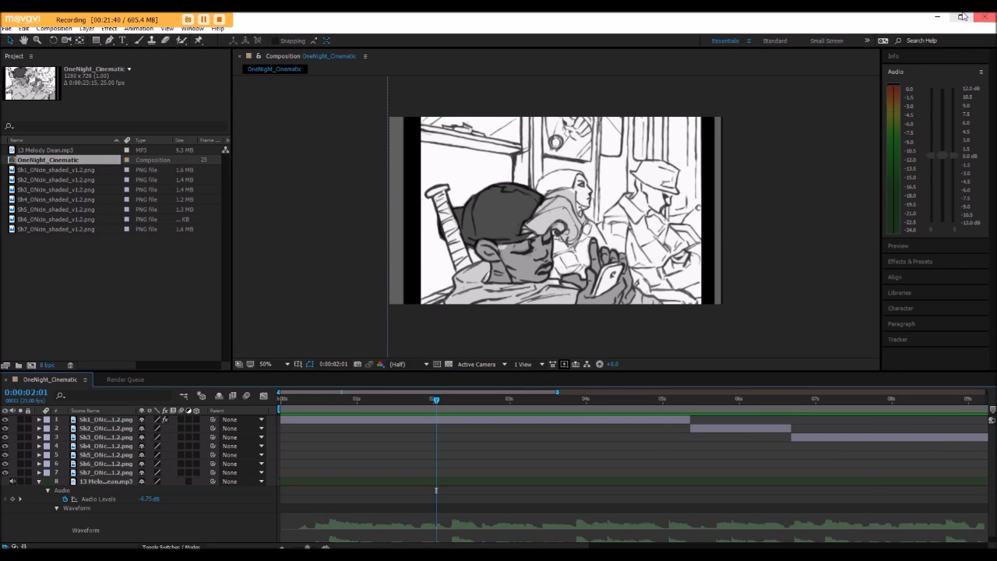
pyautogui.click(938, 17)
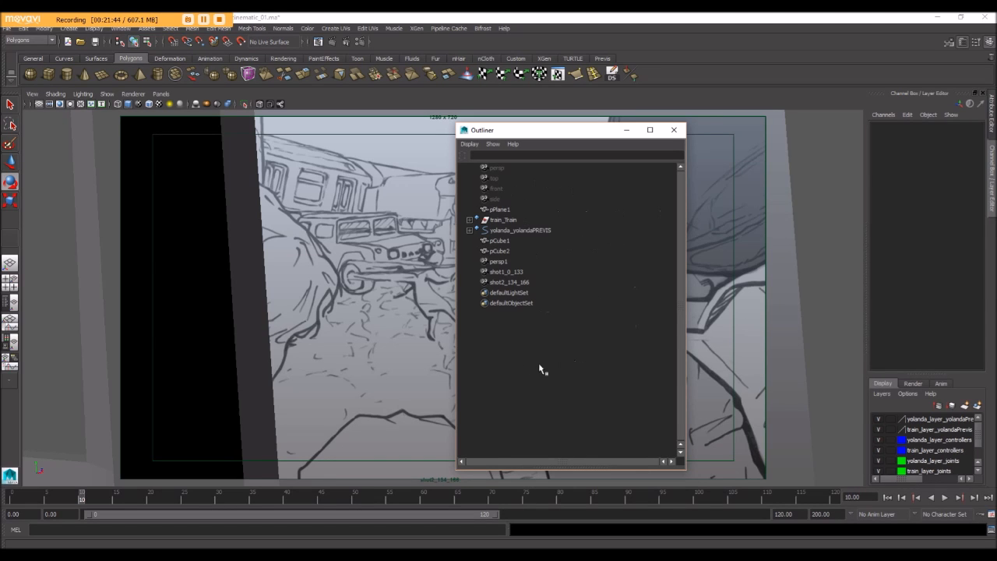
pyautogui.click(68, 28)
pyautogui.moveTo(95, 84)
pyautogui.click(187, 89)
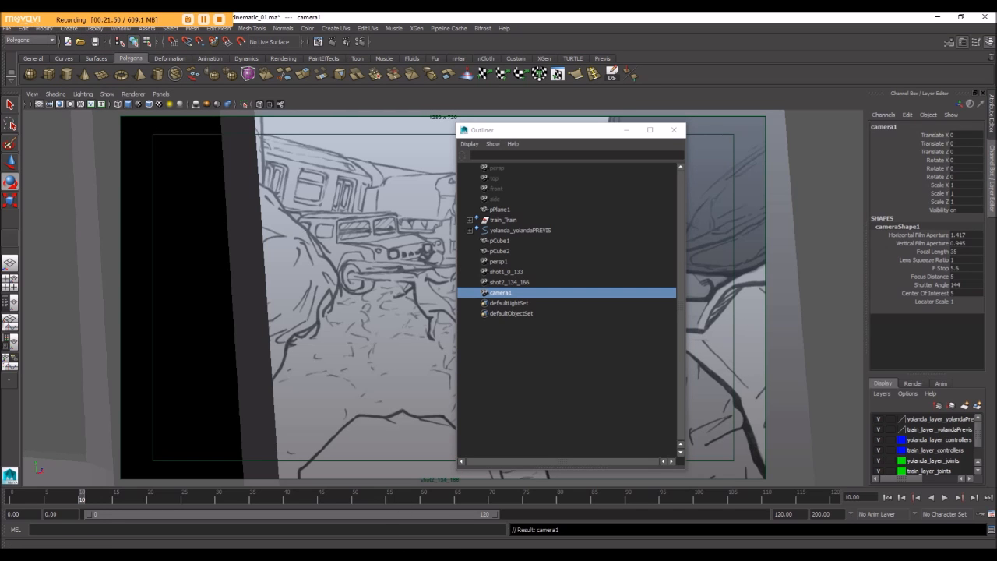
# Switch to the ON_Animatic folder in File Explorer, find the third shot's frame range, and create a folder named "Shot 3 167 to 258"
pyautogui.click(160, 523)
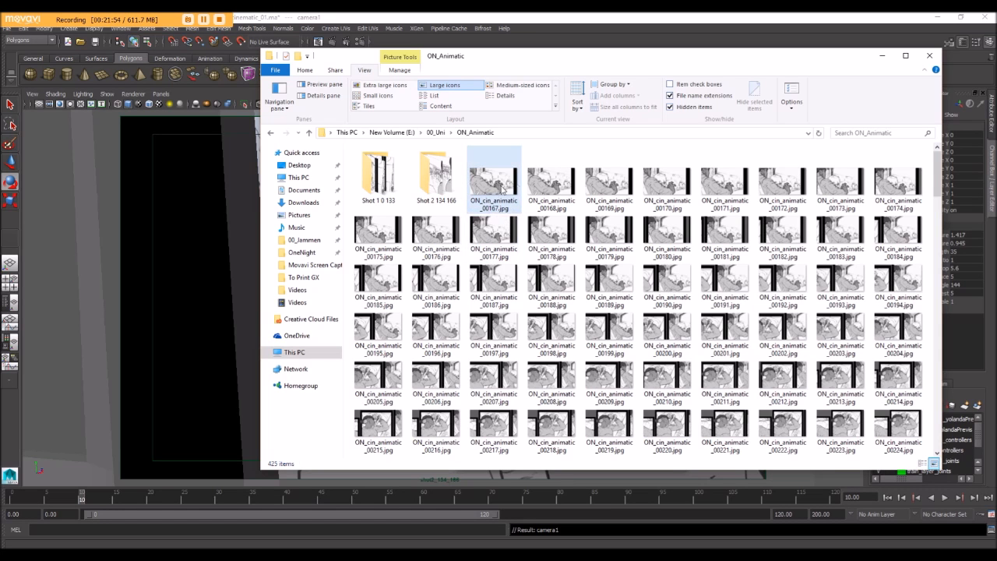
pyautogui.scroll(-5, 768, 304)
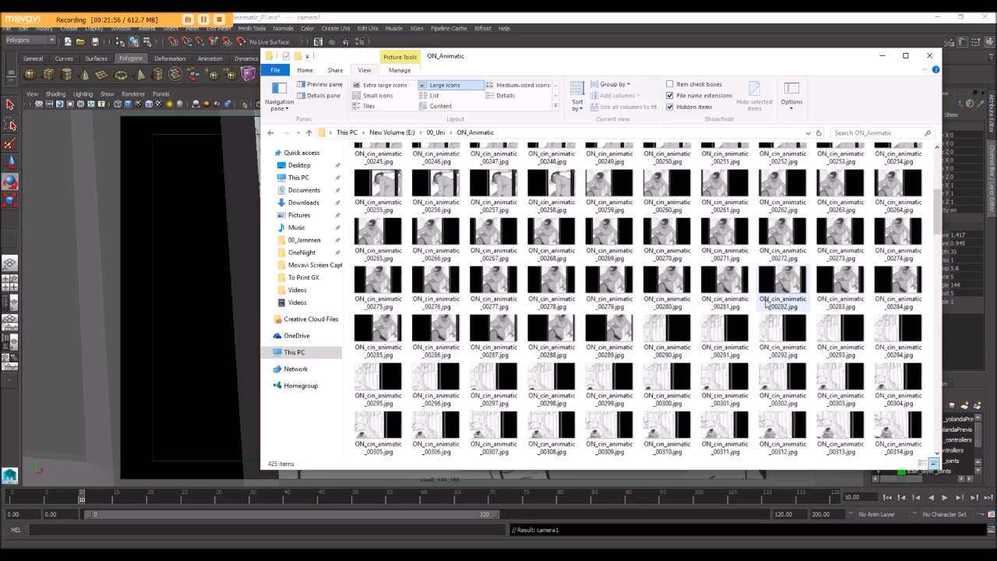
pyautogui.scroll(3, 725, 191)
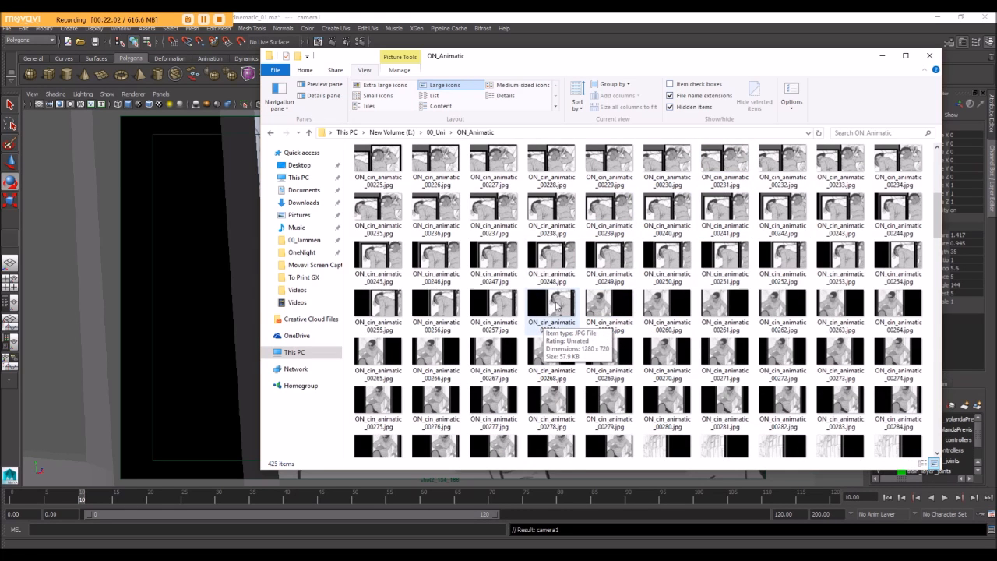
pyautogui.scroll(5, 555, 306)
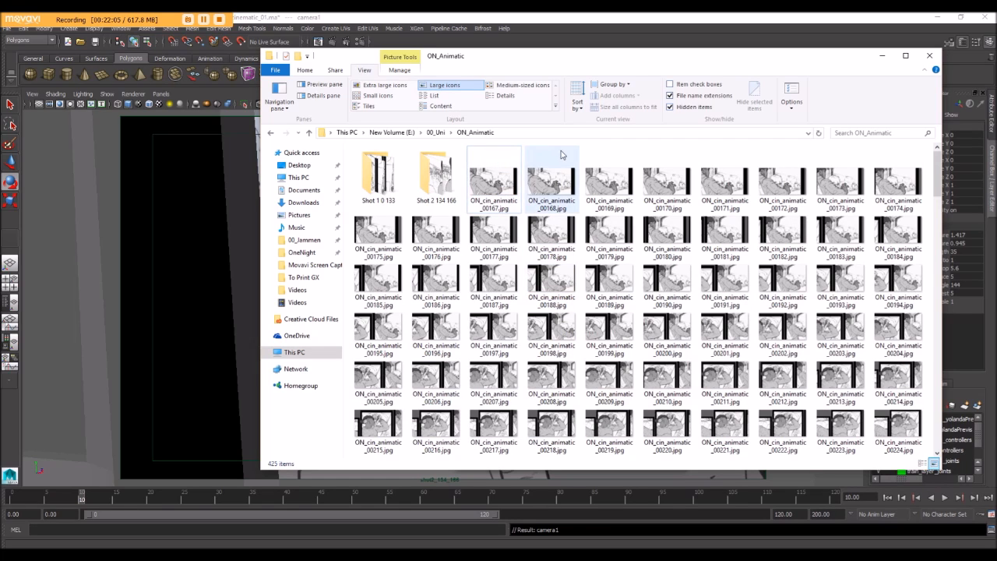
pyautogui.rightClick(463, 149)
pyautogui.moveTo(526, 271)
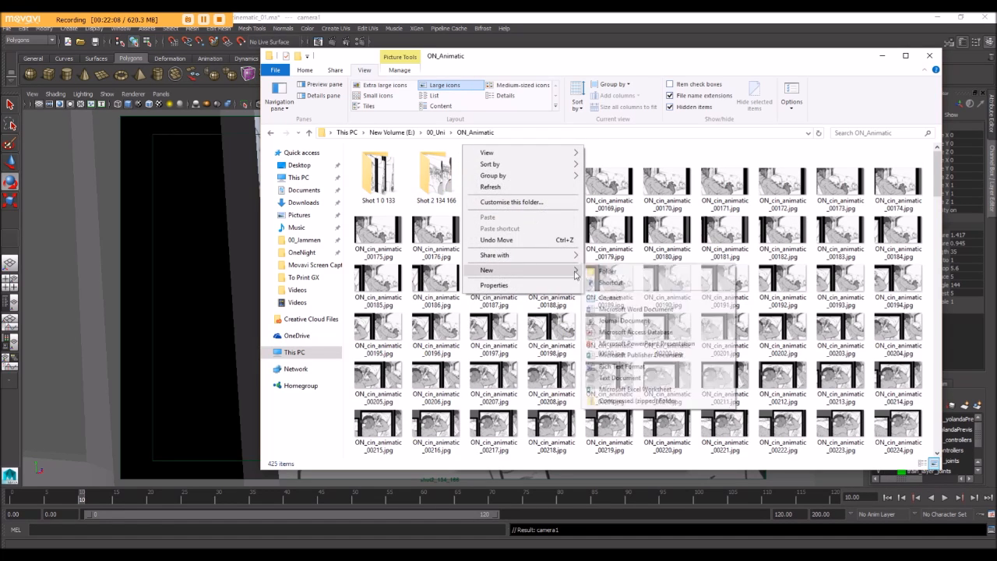
pyautogui.click(620, 269)
pyautogui.write('S')
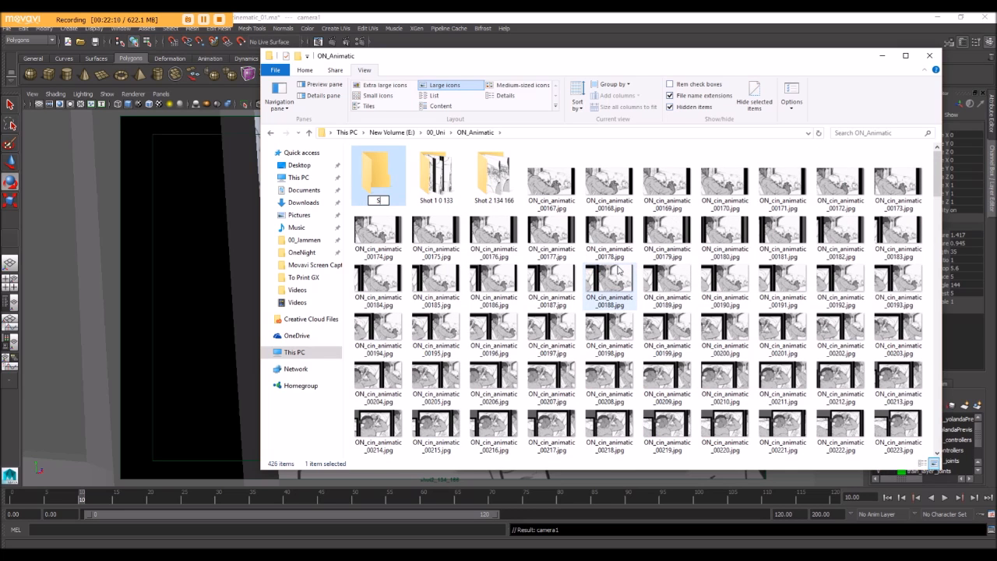
pyautogui.write('hot 3 167 258to')
pyautogui.press('Return')
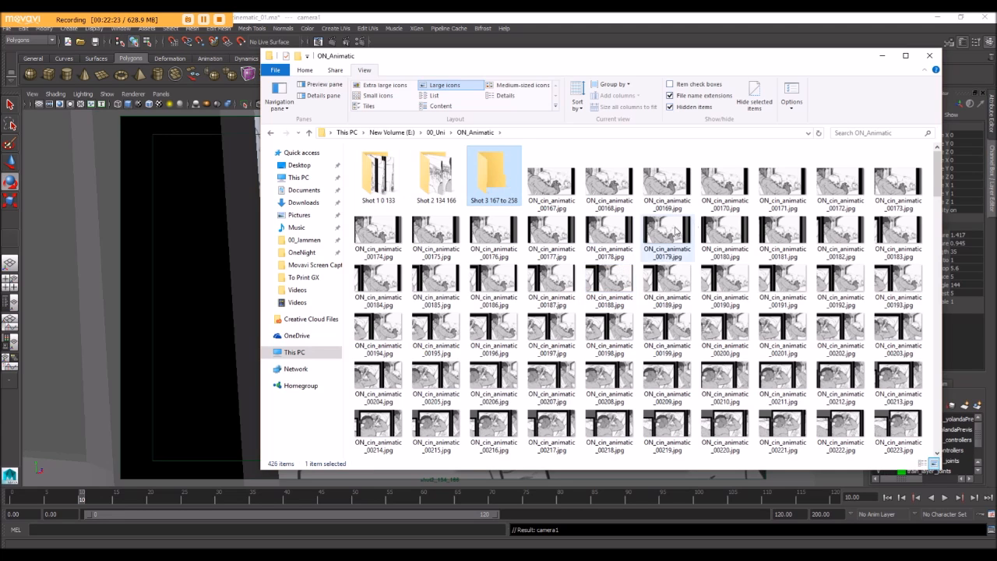
# Move the frames ON_cin_animatic_00167.jpg through ON_cin_animatic_00258.jpg into the "Shot 3 167 to 258" folder
pyautogui.click(552, 183)
pyautogui.scroll(-6, 704, 267)
pyautogui.scroll(5, 704, 267)
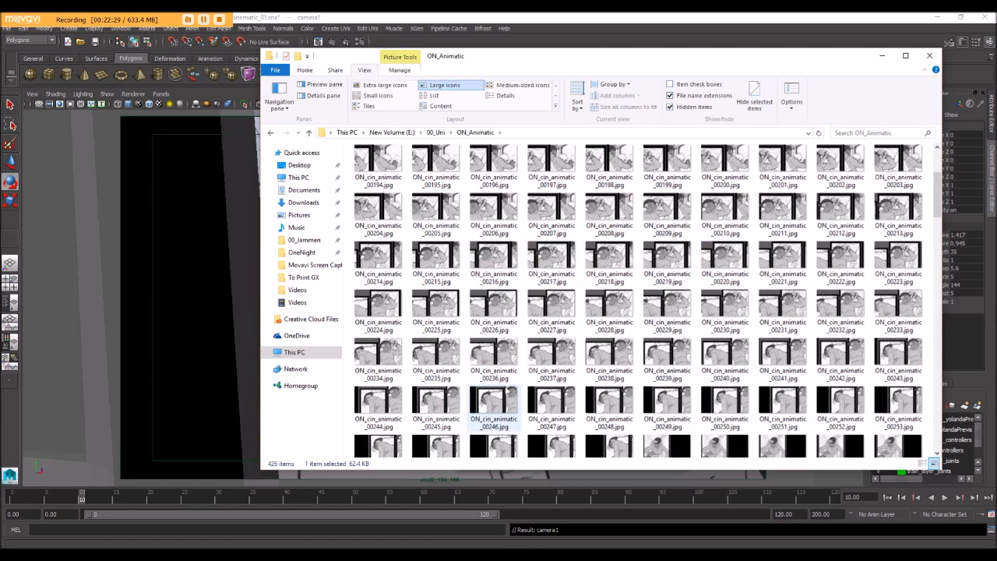
pyautogui.scroll(-2, 508, 394)
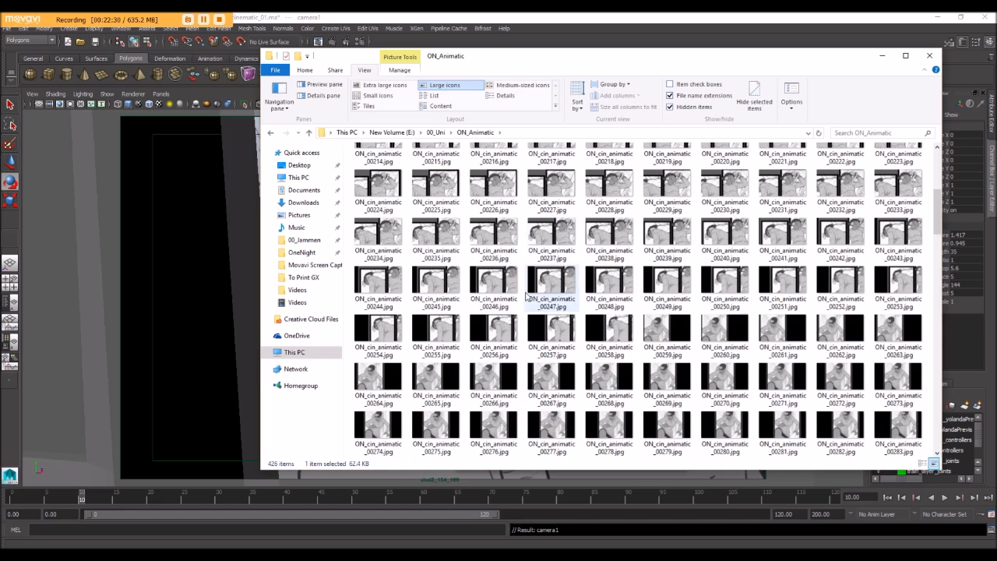
pyautogui.keyDown('shift'); pyautogui.click(626, 333); pyautogui.keyUp('shift')
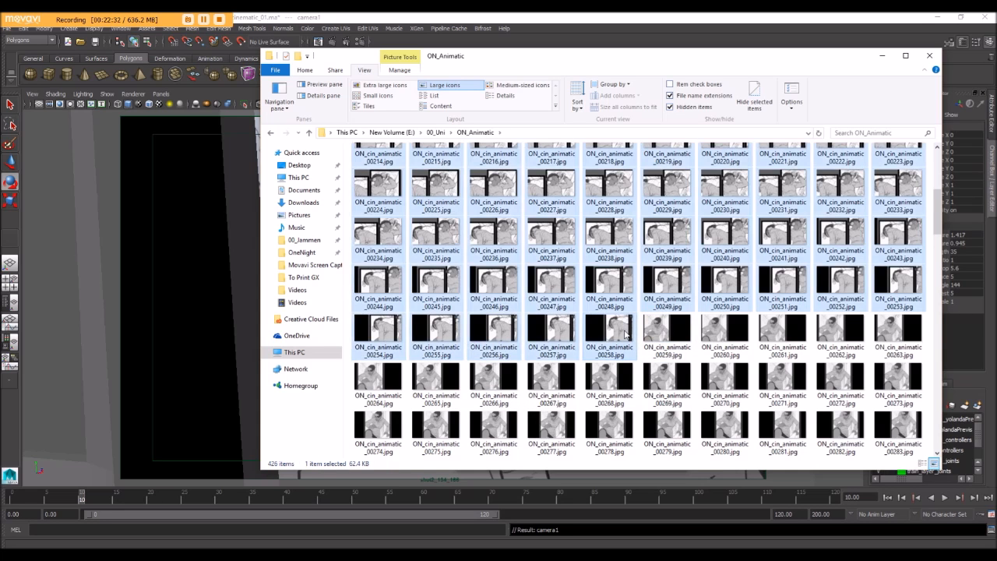
pyautogui.scroll(5, 626, 333)
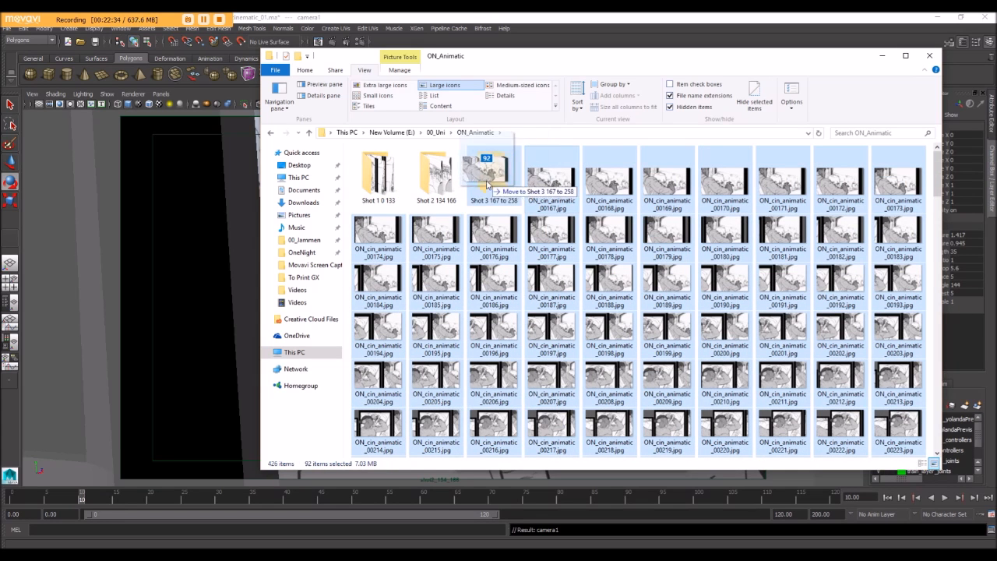
# Return to Maya and rename camera1 in the Outliner as shot3_167_258
pyautogui.click(881, 55)
pyautogui.doubleClick(516, 294)
pyautogui.write('sh')
pyautogui.write('ot3_')
pyautogui.write('_258')
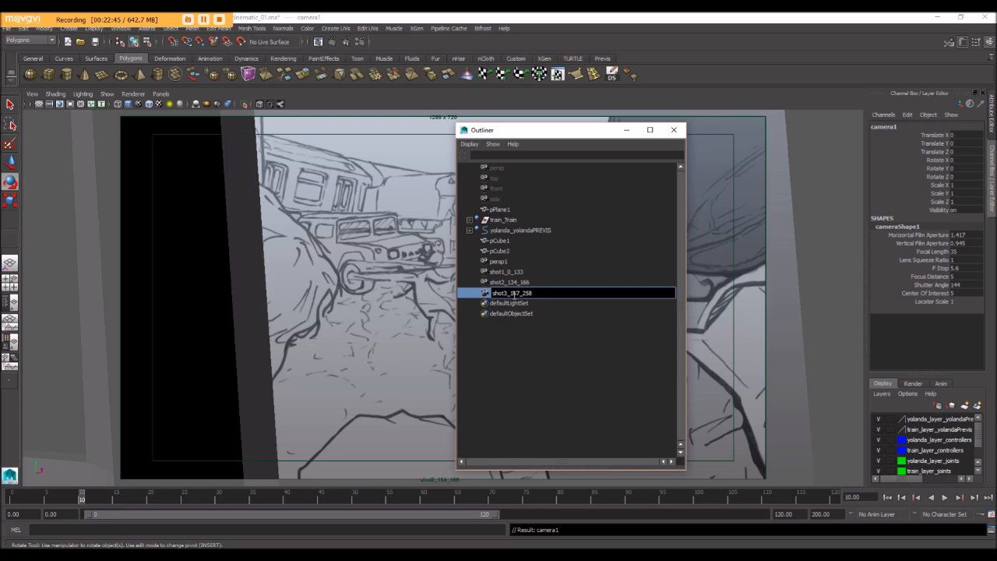
pyautogui.press('Return')
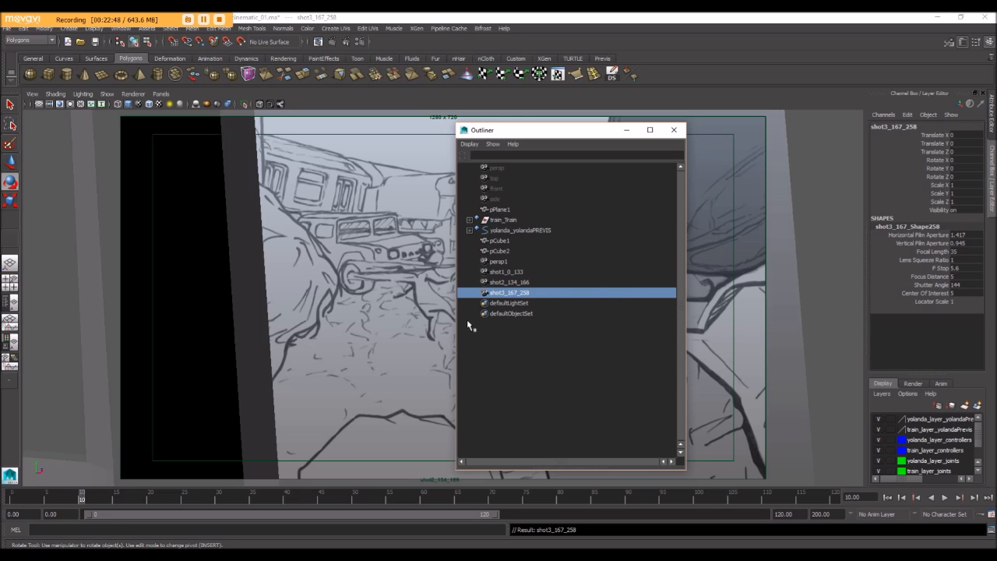
# Look through the shot3_167_258 camera and import ON_cin_animatic_00167.jpg from the "Shot 3 167 to 258" folder as its image plane
pyautogui.click(160, 94)
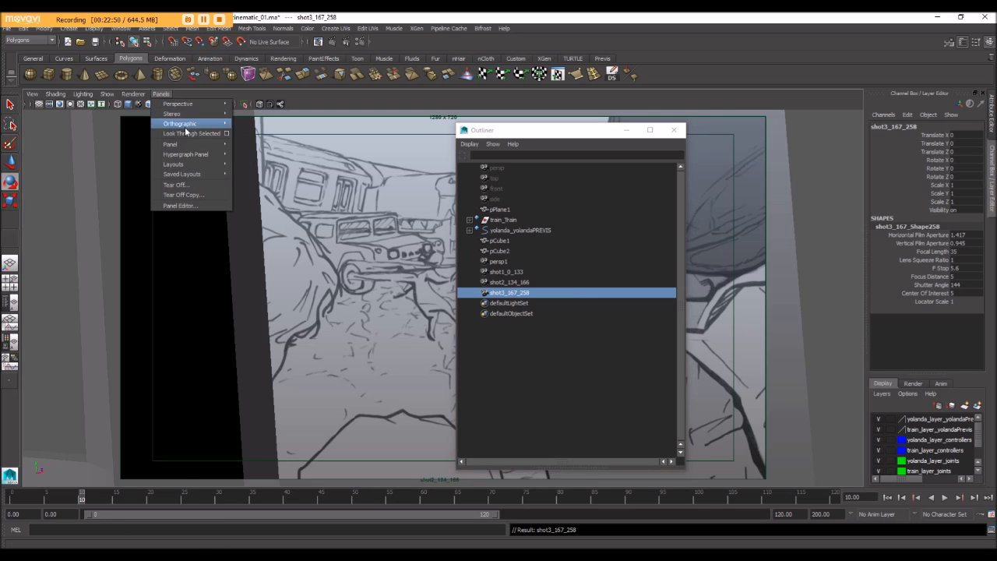
pyautogui.click(189, 133)
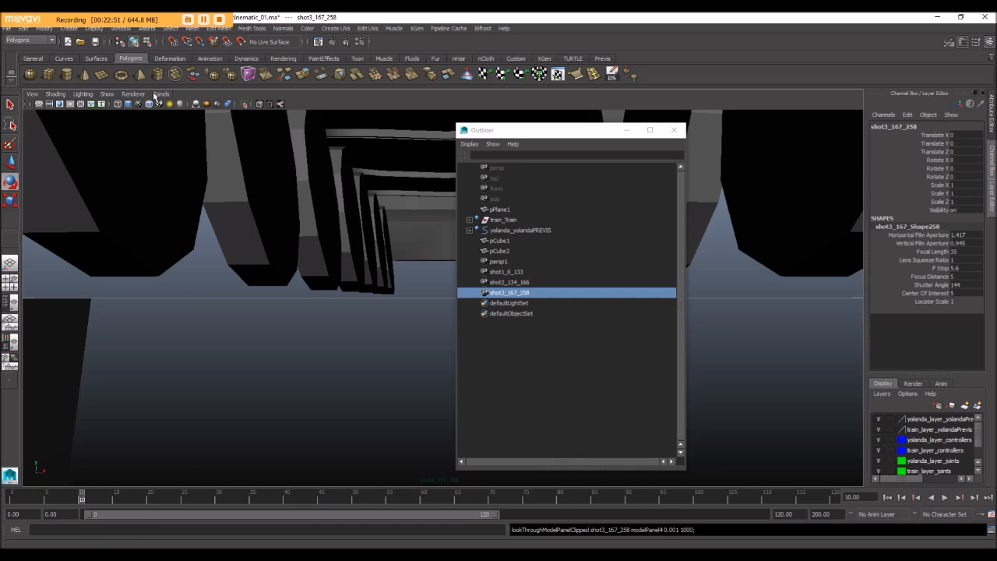
pyautogui.click(32, 95)
pyautogui.moveTo(56, 257)
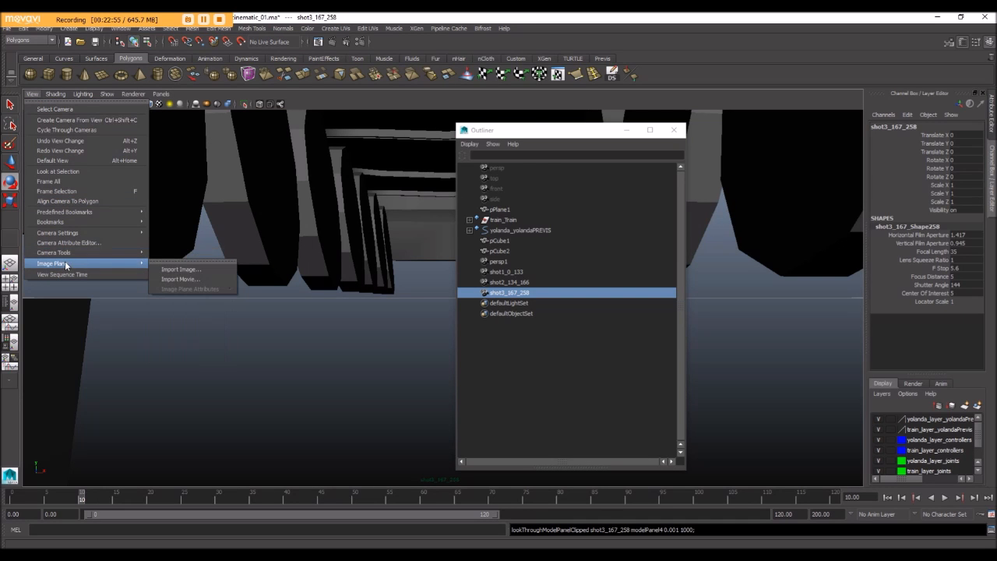
pyautogui.click(185, 270)
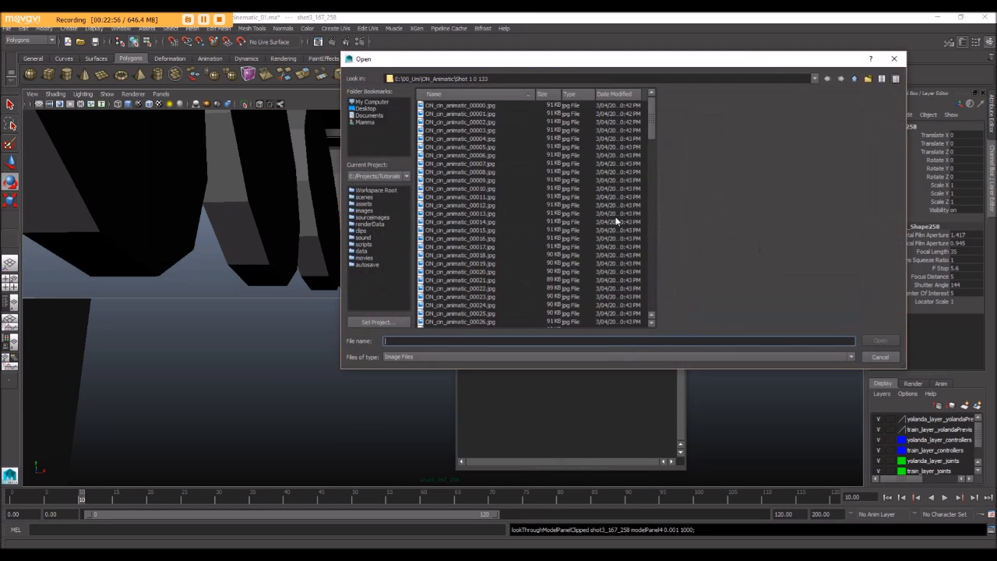
pyautogui.click(854, 79)
pyautogui.doubleClick(447, 122)
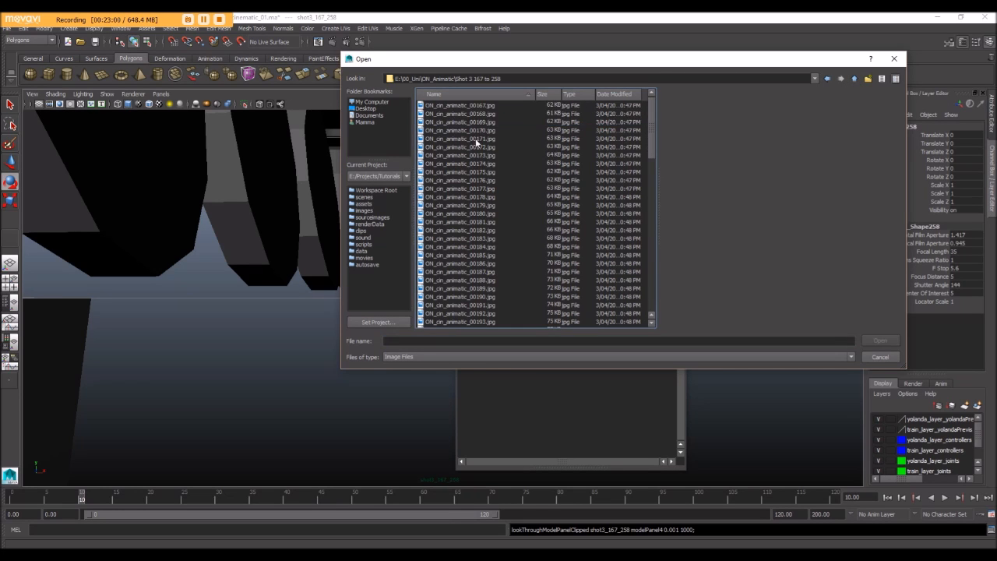
pyautogui.click(473, 106)
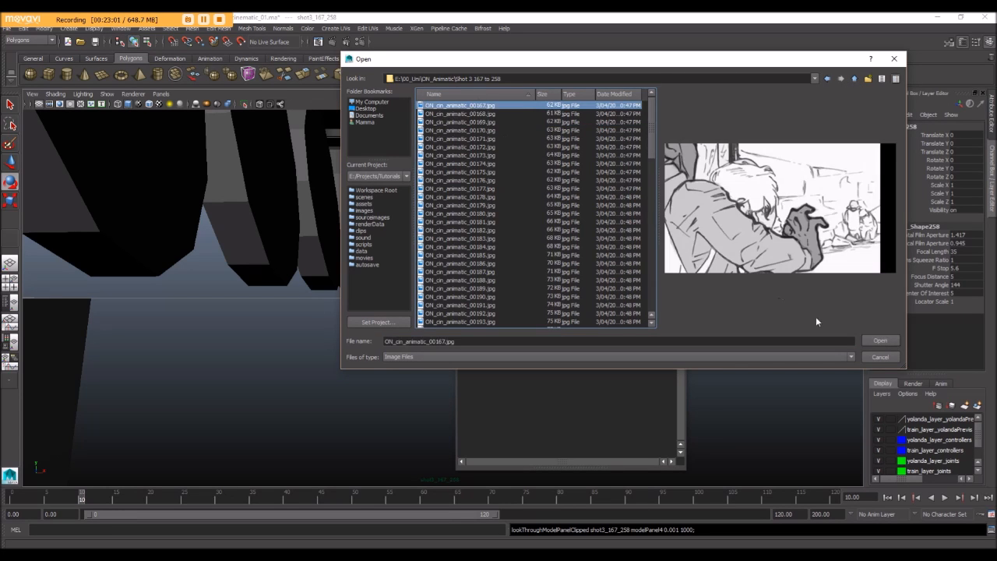
pyautogui.click(879, 341)
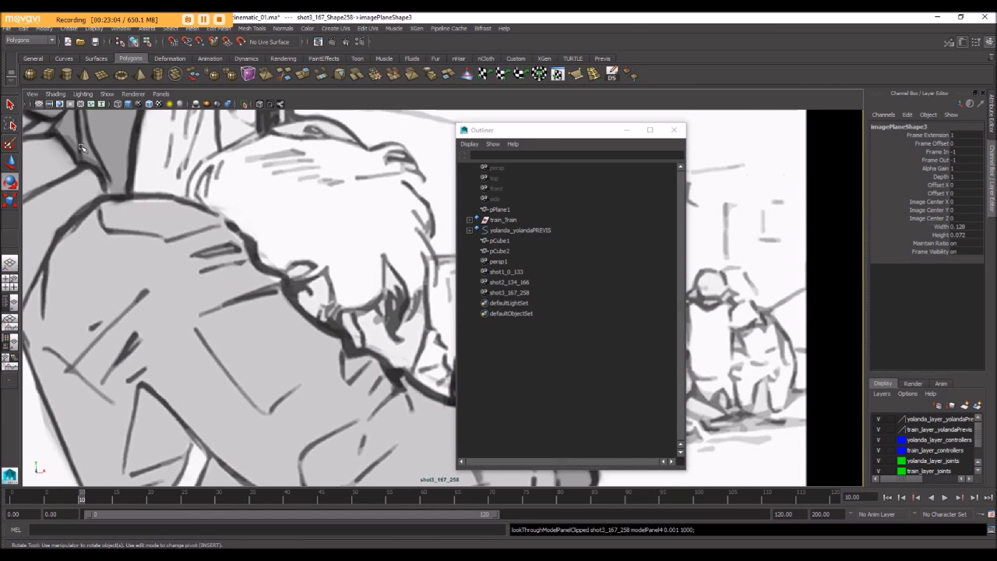
# Display the resolution gate and safe title guides for the shot3_167_258 camera, and minimize the Outliner
pyautogui.click(32, 94)
pyautogui.moveTo(85, 232)
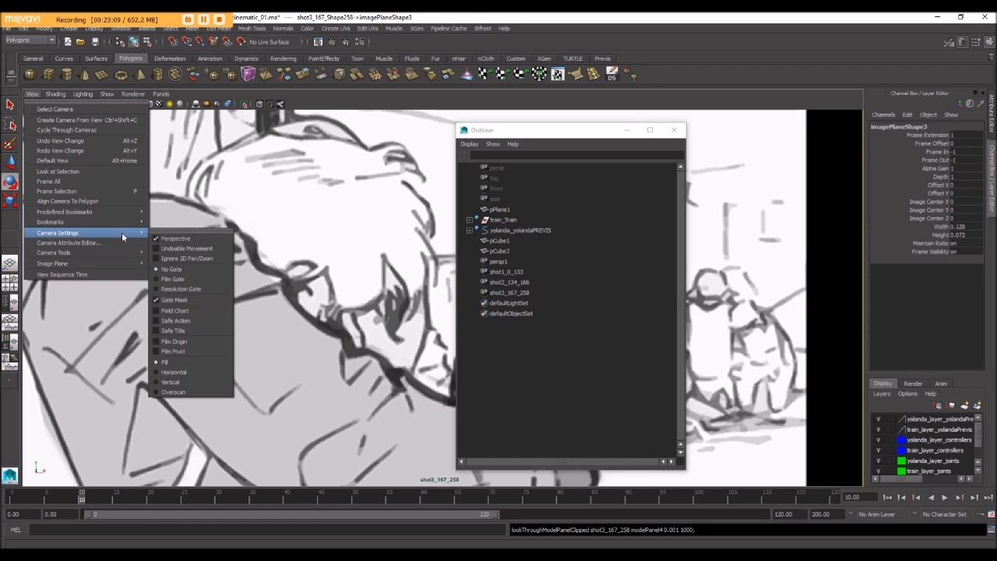
pyautogui.click(180, 289)
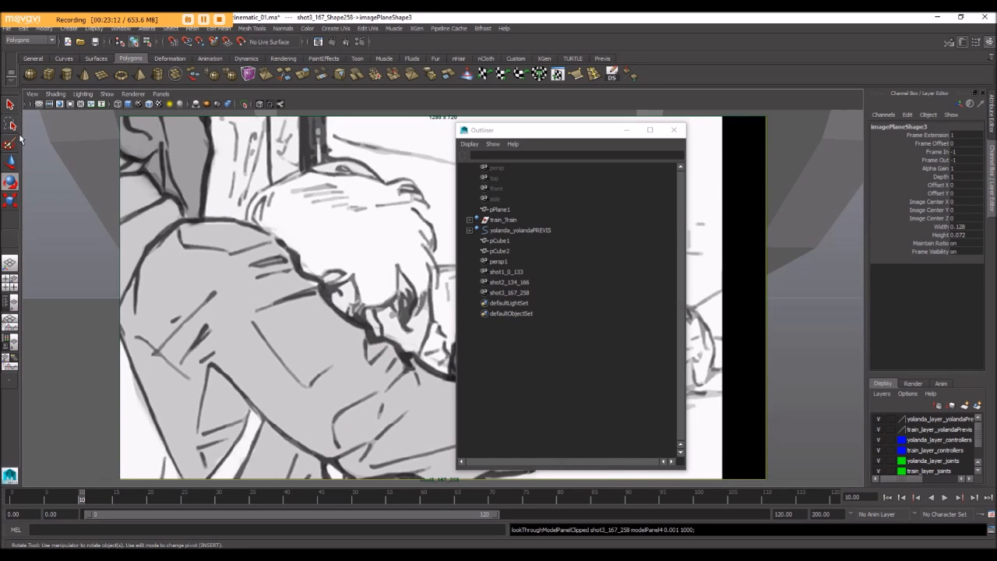
pyautogui.click(32, 94)
pyautogui.moveTo(146, 234)
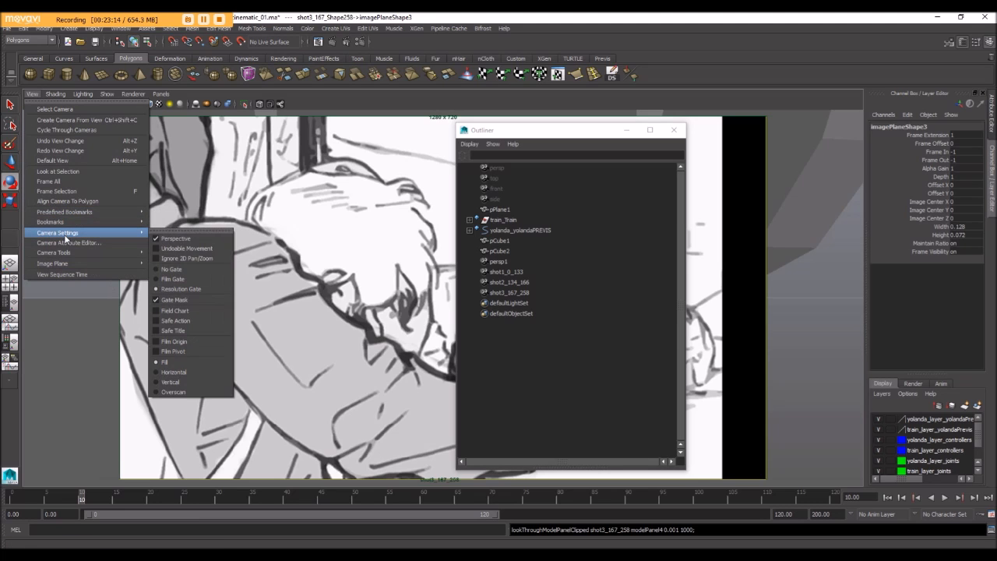
pyautogui.click(187, 331)
pyautogui.click(628, 132)
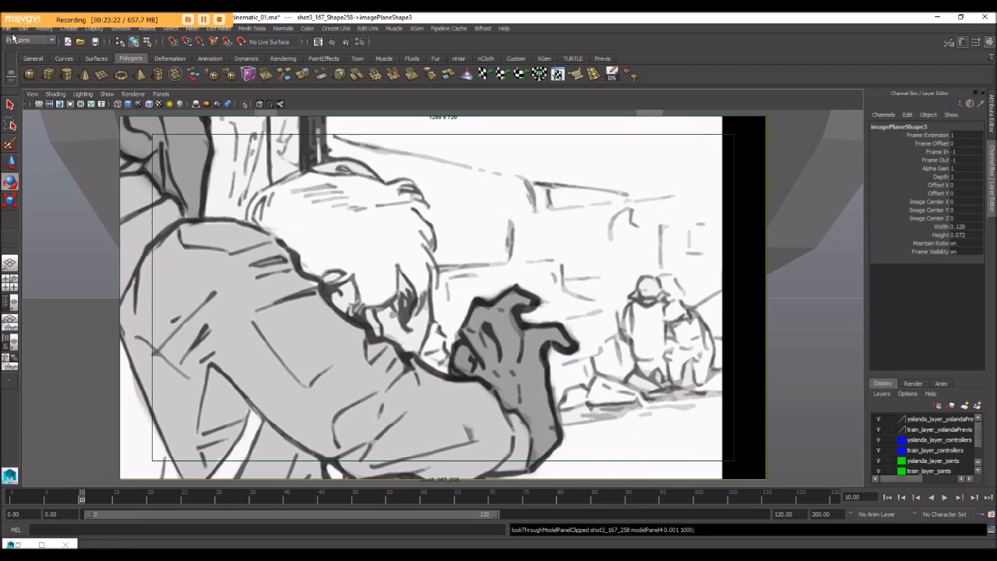
# Save the current scene, continuing past the student version notice
pyautogui.click(8, 29)
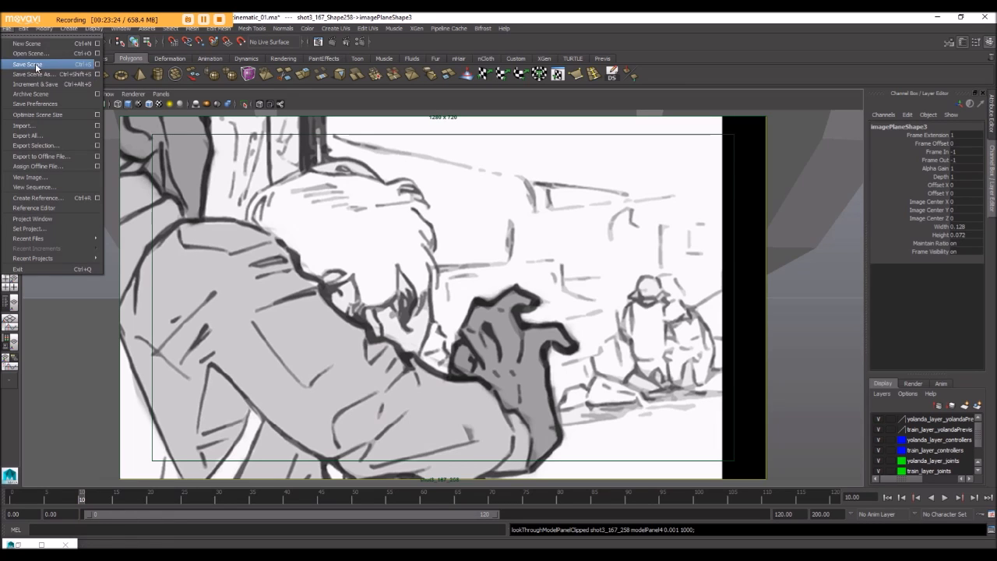
pyautogui.click(27, 64)
pyautogui.click(469, 291)
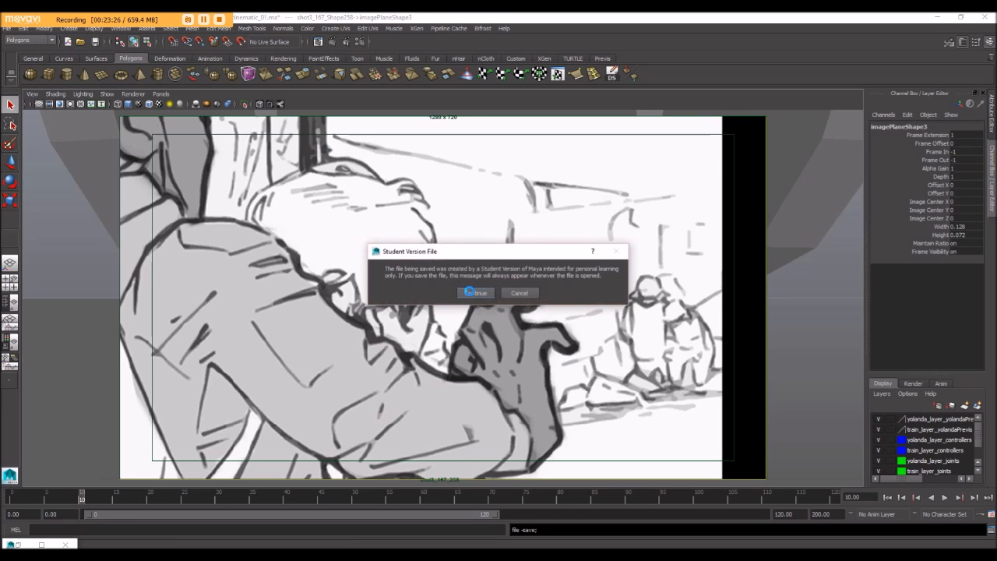
pyautogui.click(473, 290)
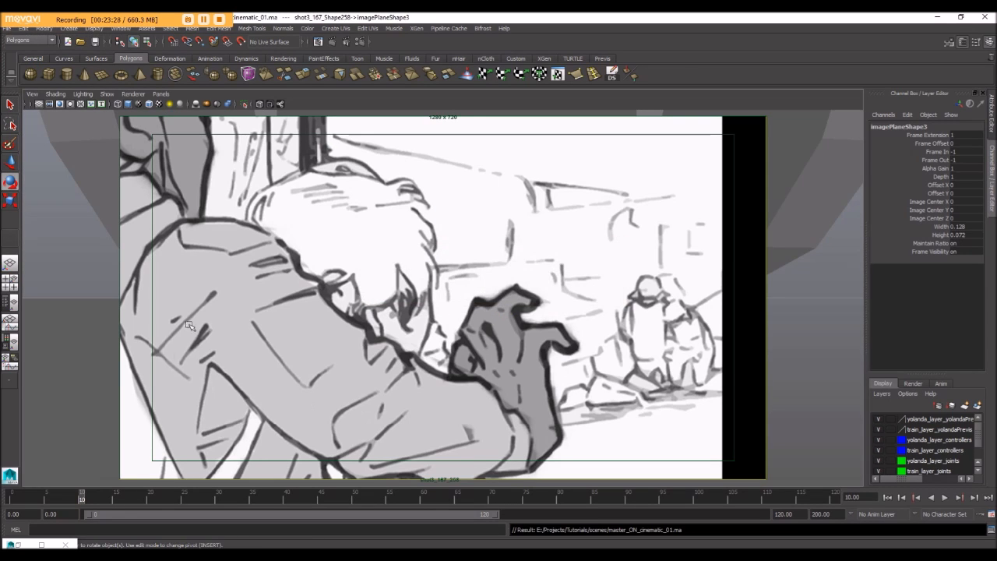